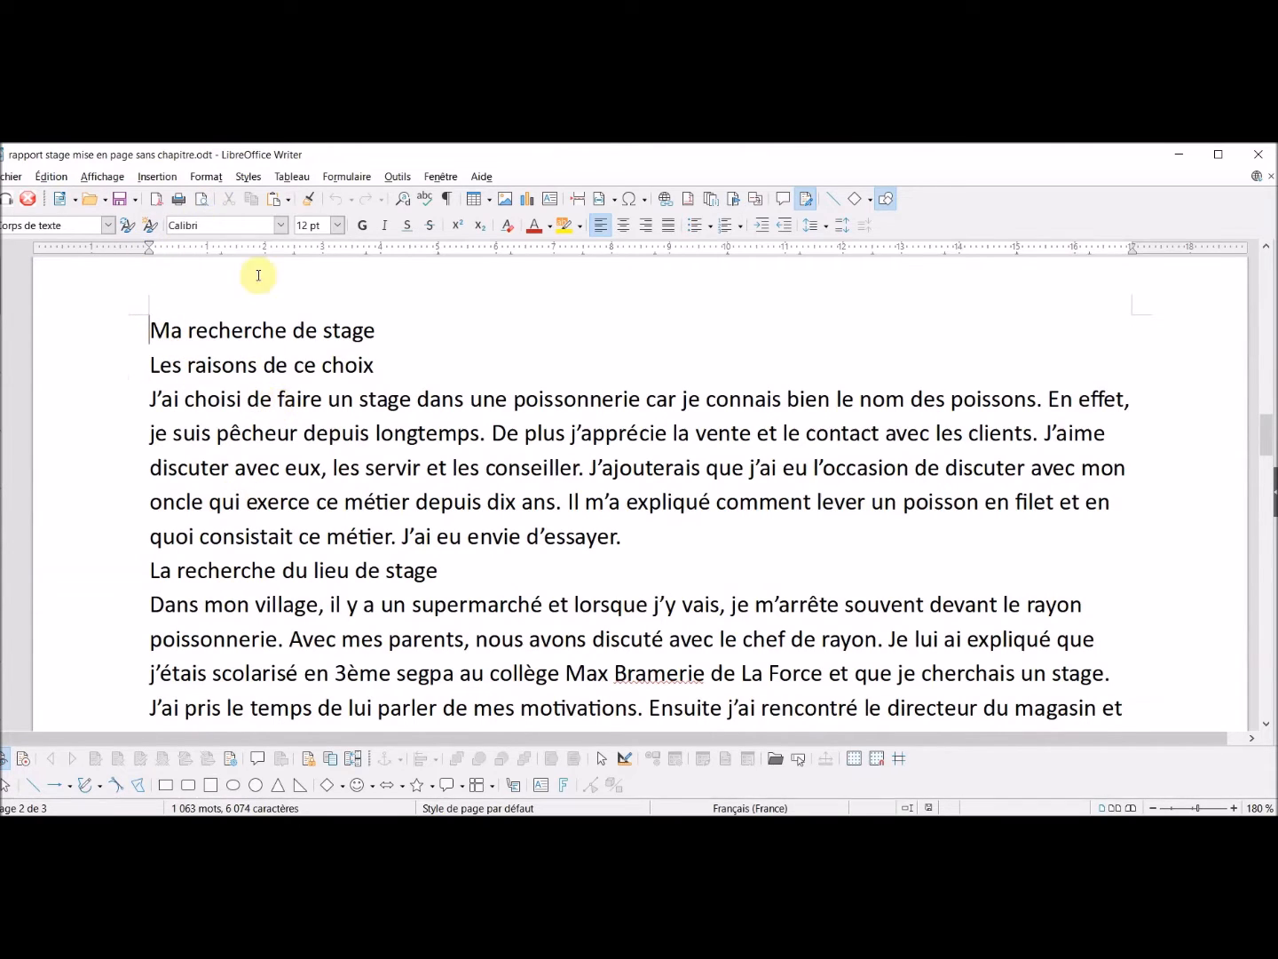
Apply the Titre 1 style to the line "Ma recherche de stage" and Titre 2 to "Les raisons de ce choix".
click(109, 226)
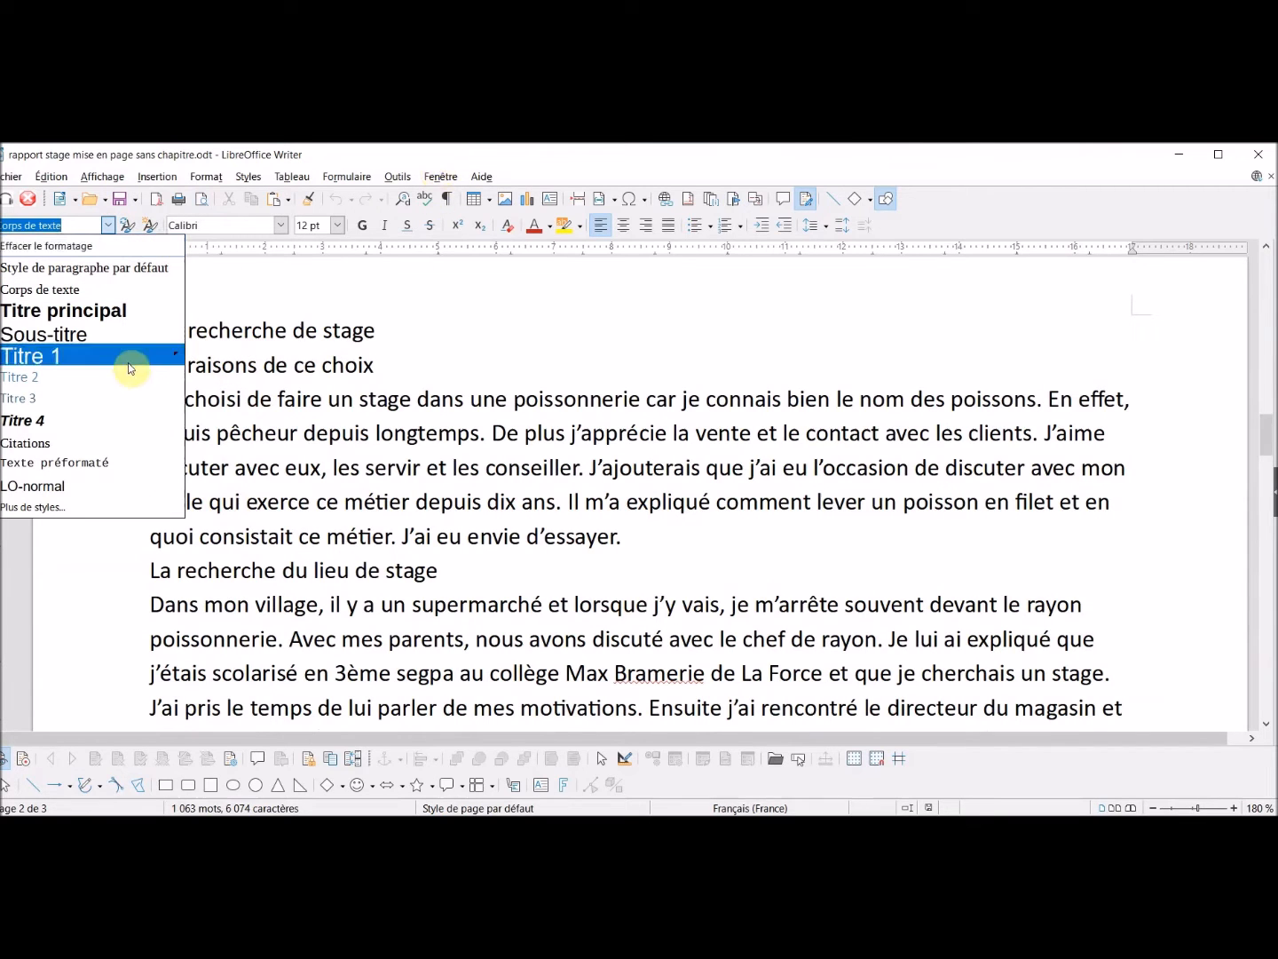
click(56, 354)
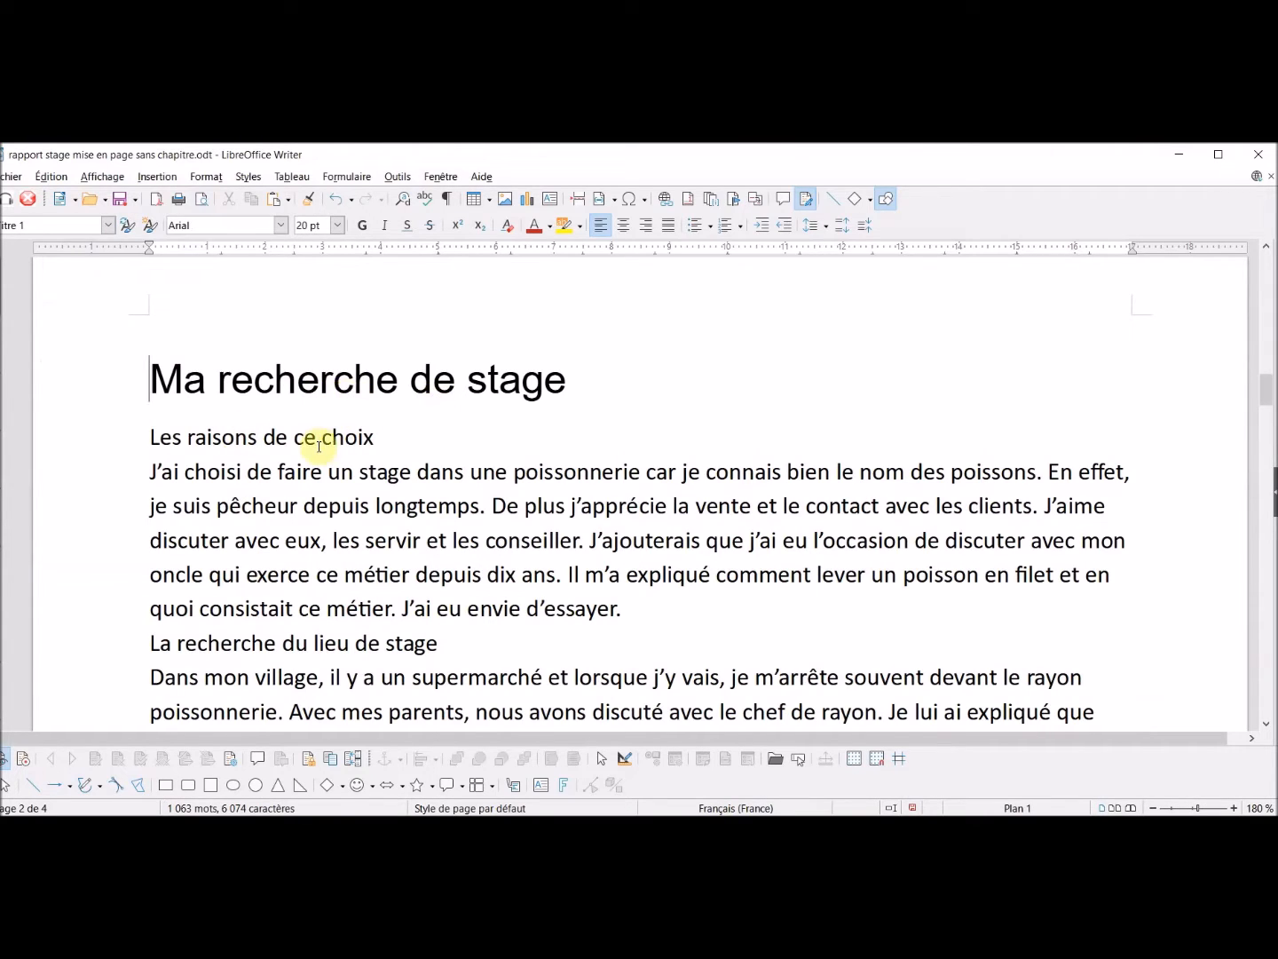
click(149, 438)
click(108, 226)
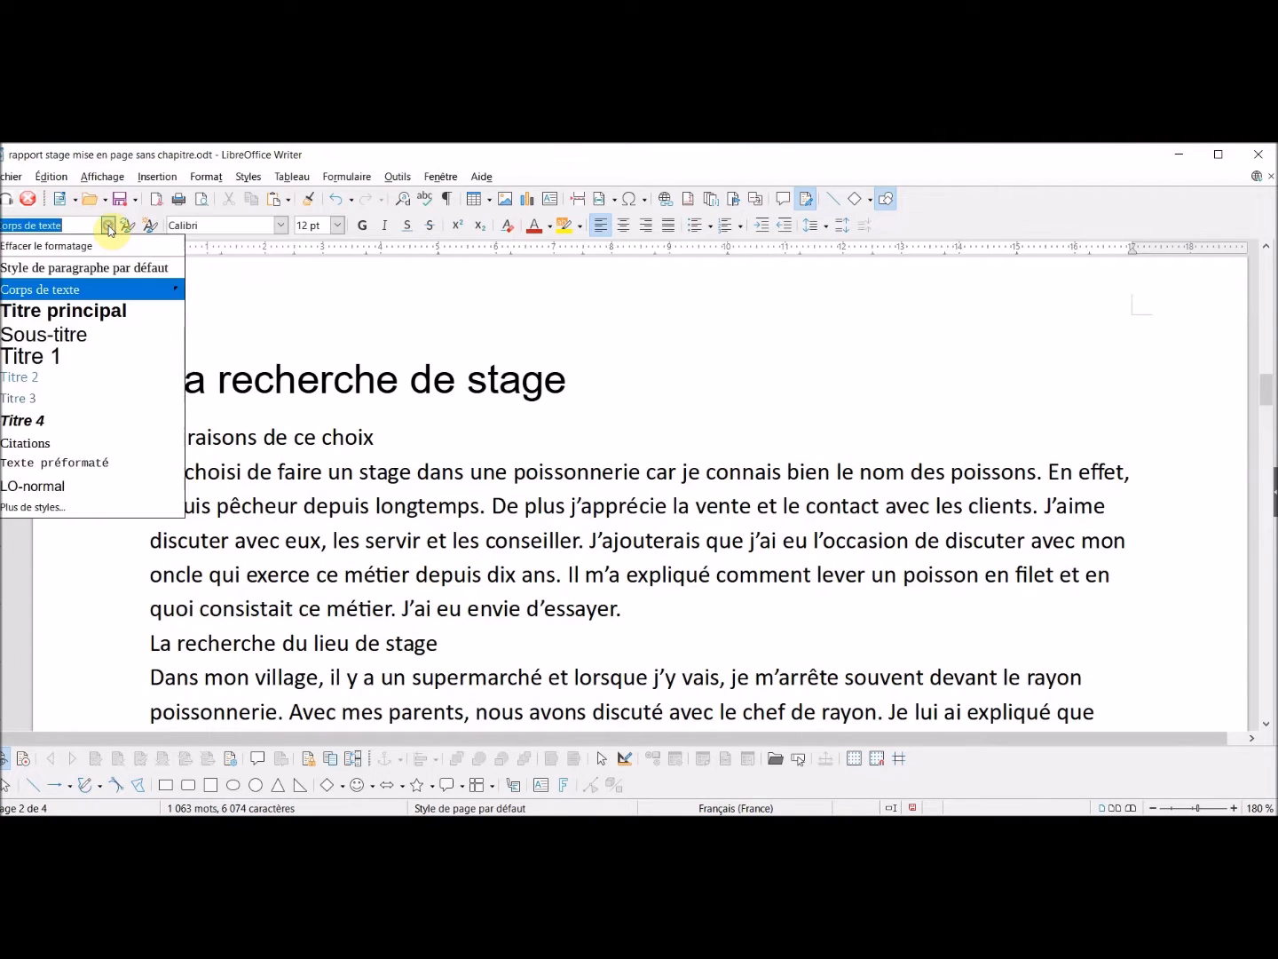
click(58, 379)
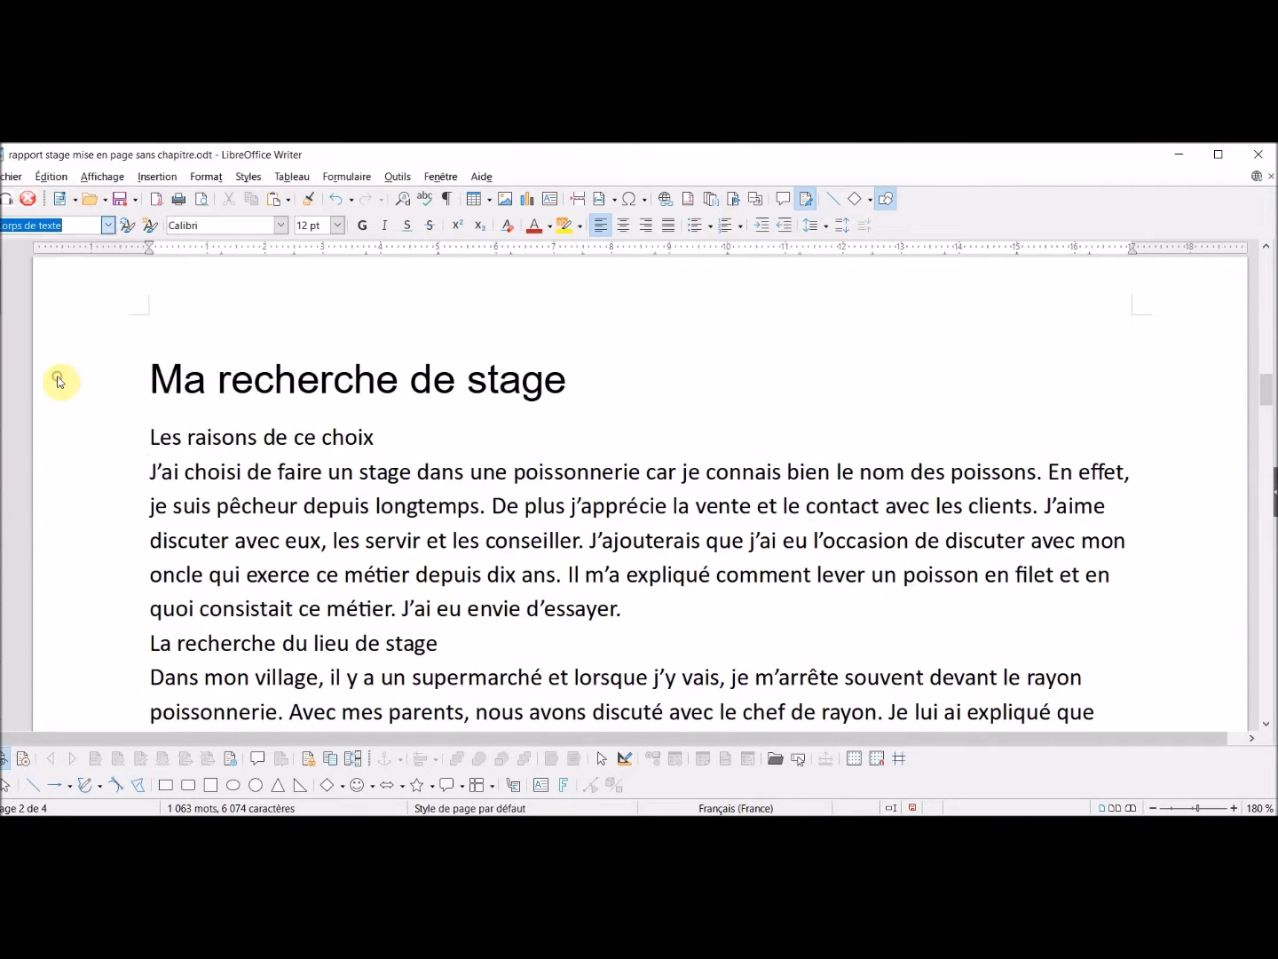
Apply the Titre 2 style to the lines "La recherche du lieu de stage" and "L'entreprise".
scroll(258, 479, down, 1)
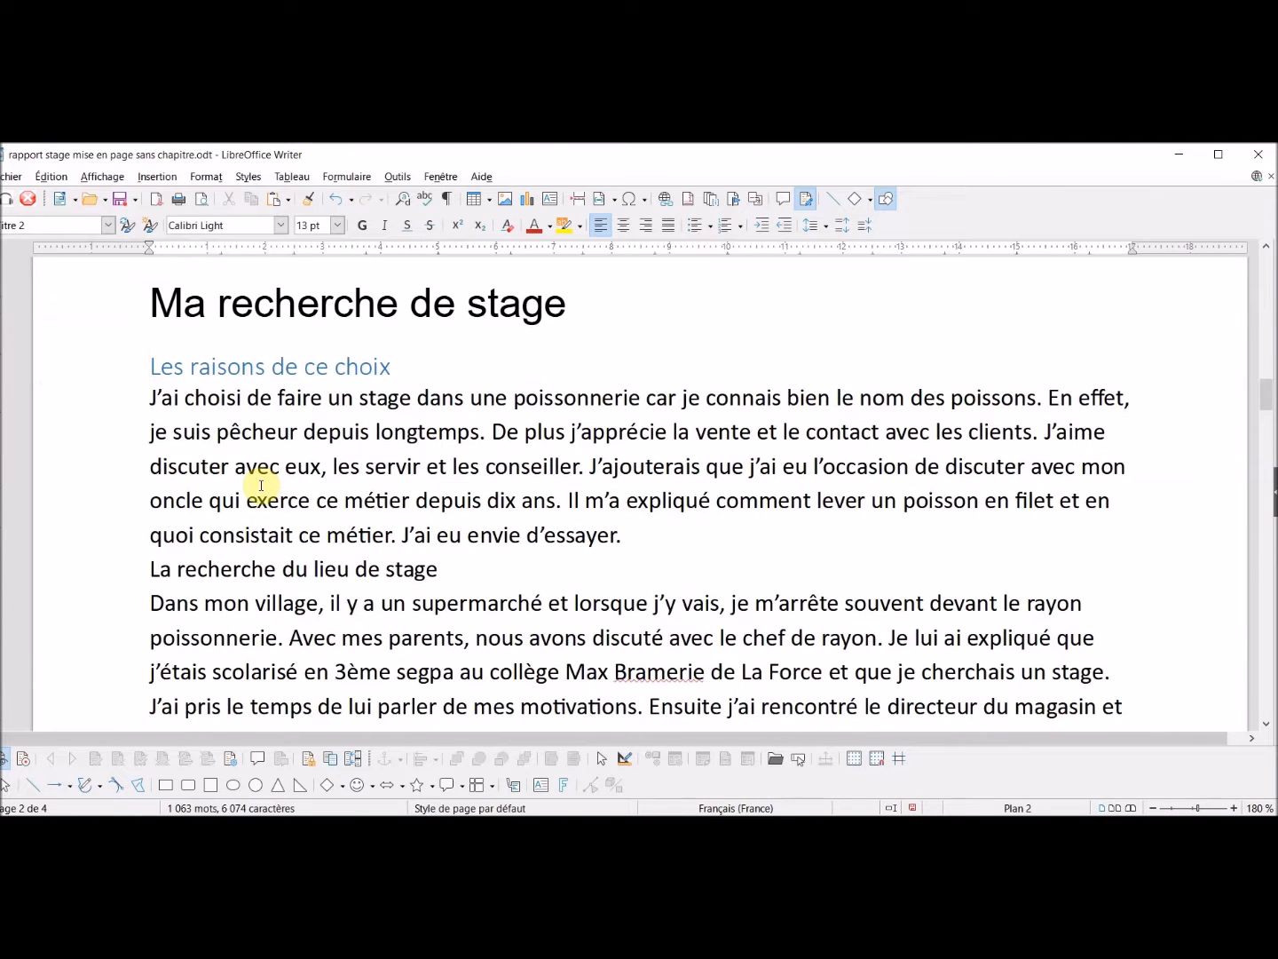
click(152, 570)
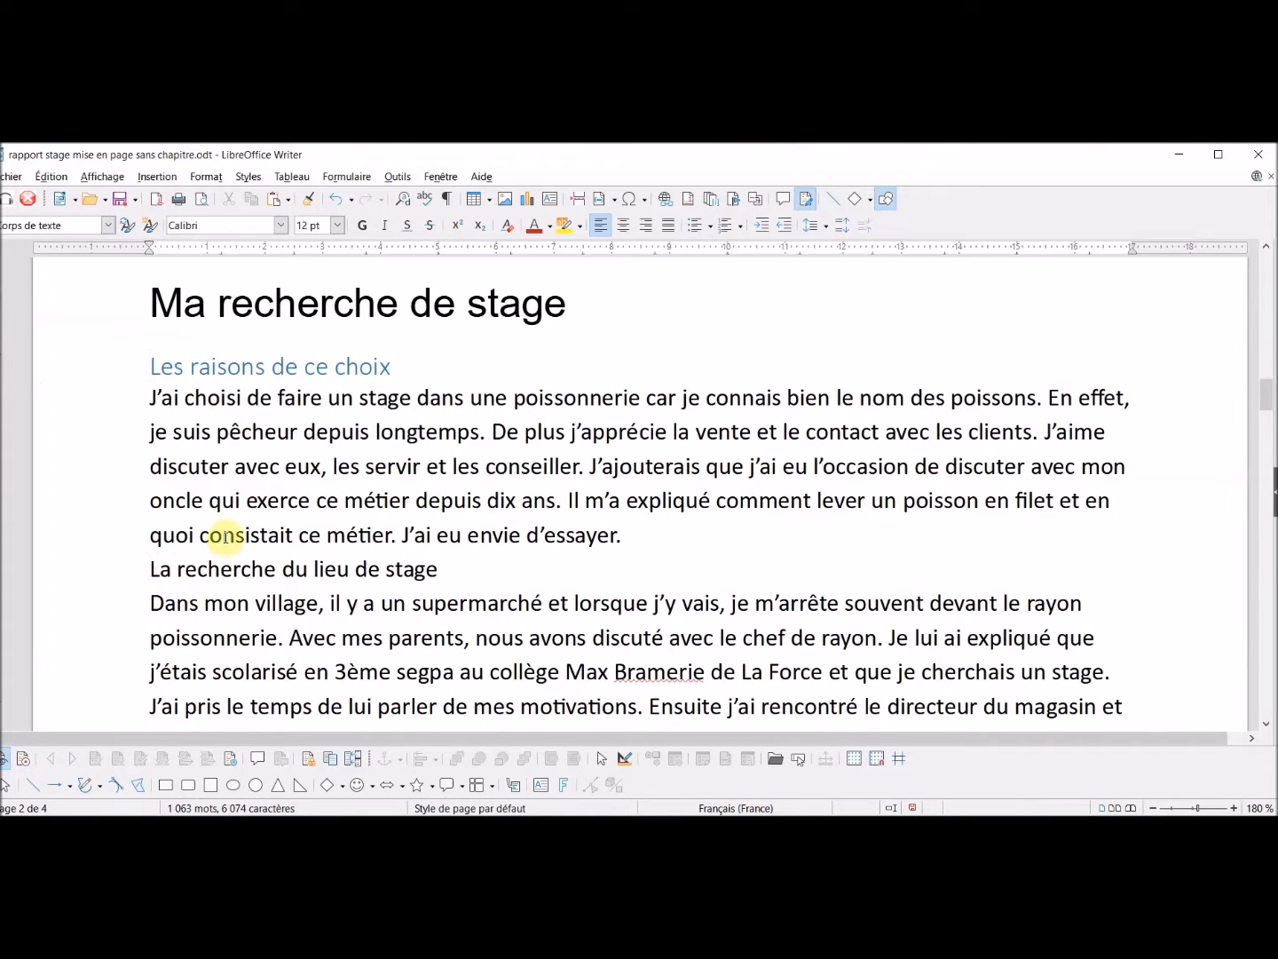
click(109, 225)
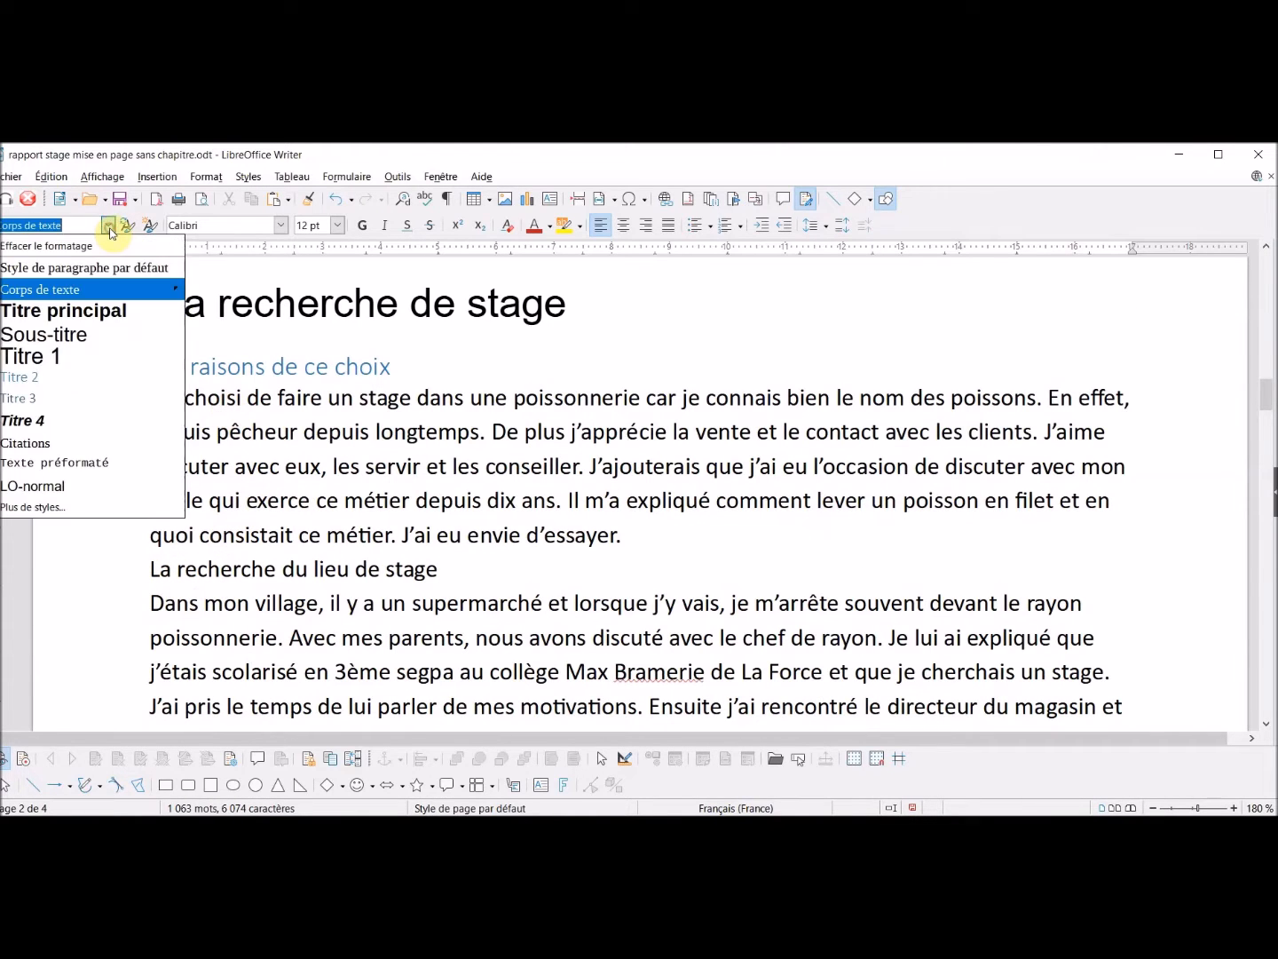
click(44, 377)
scroll(400, 568, down, 3)
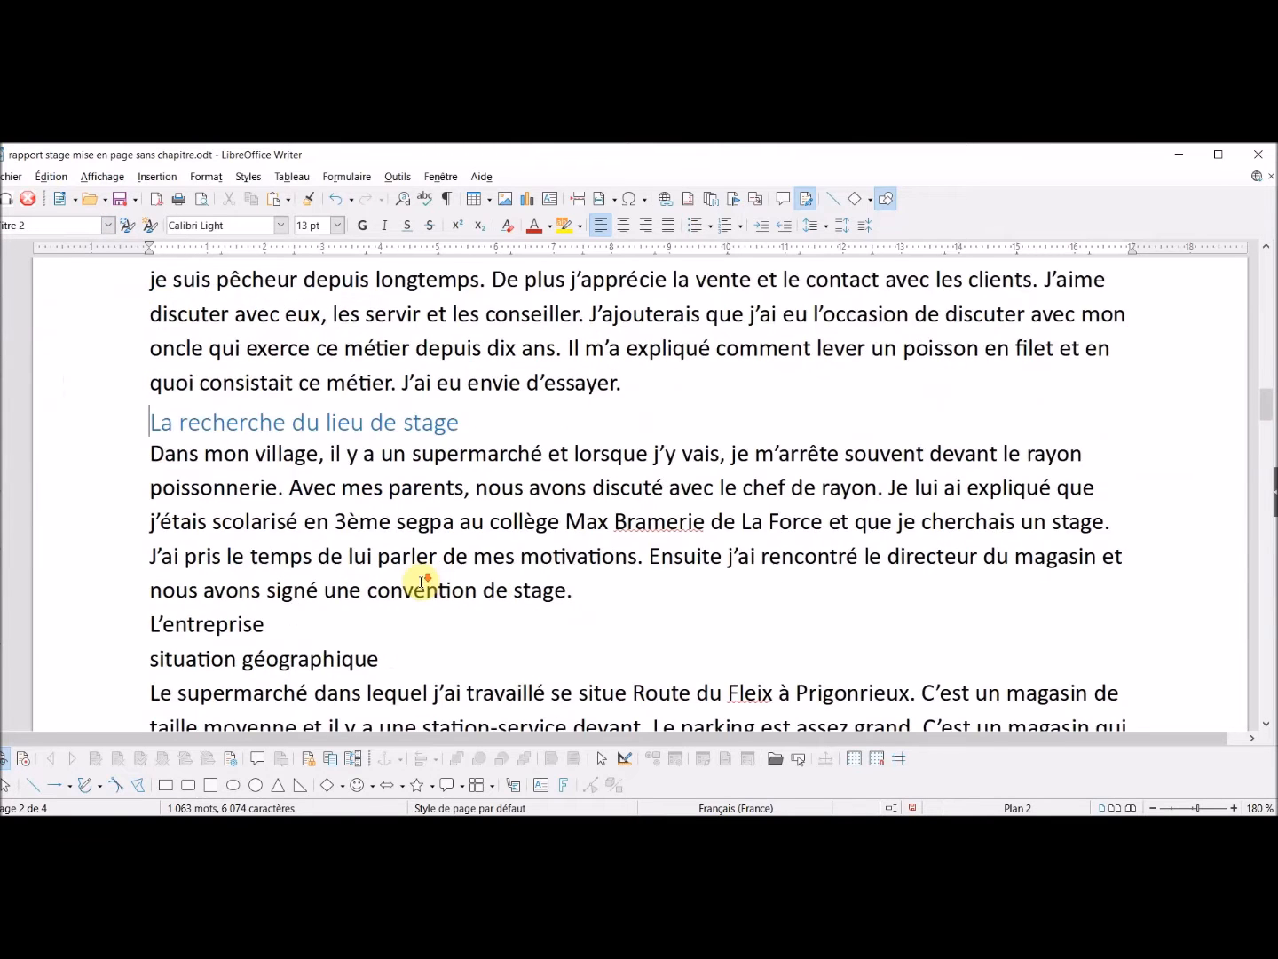
click(148, 550)
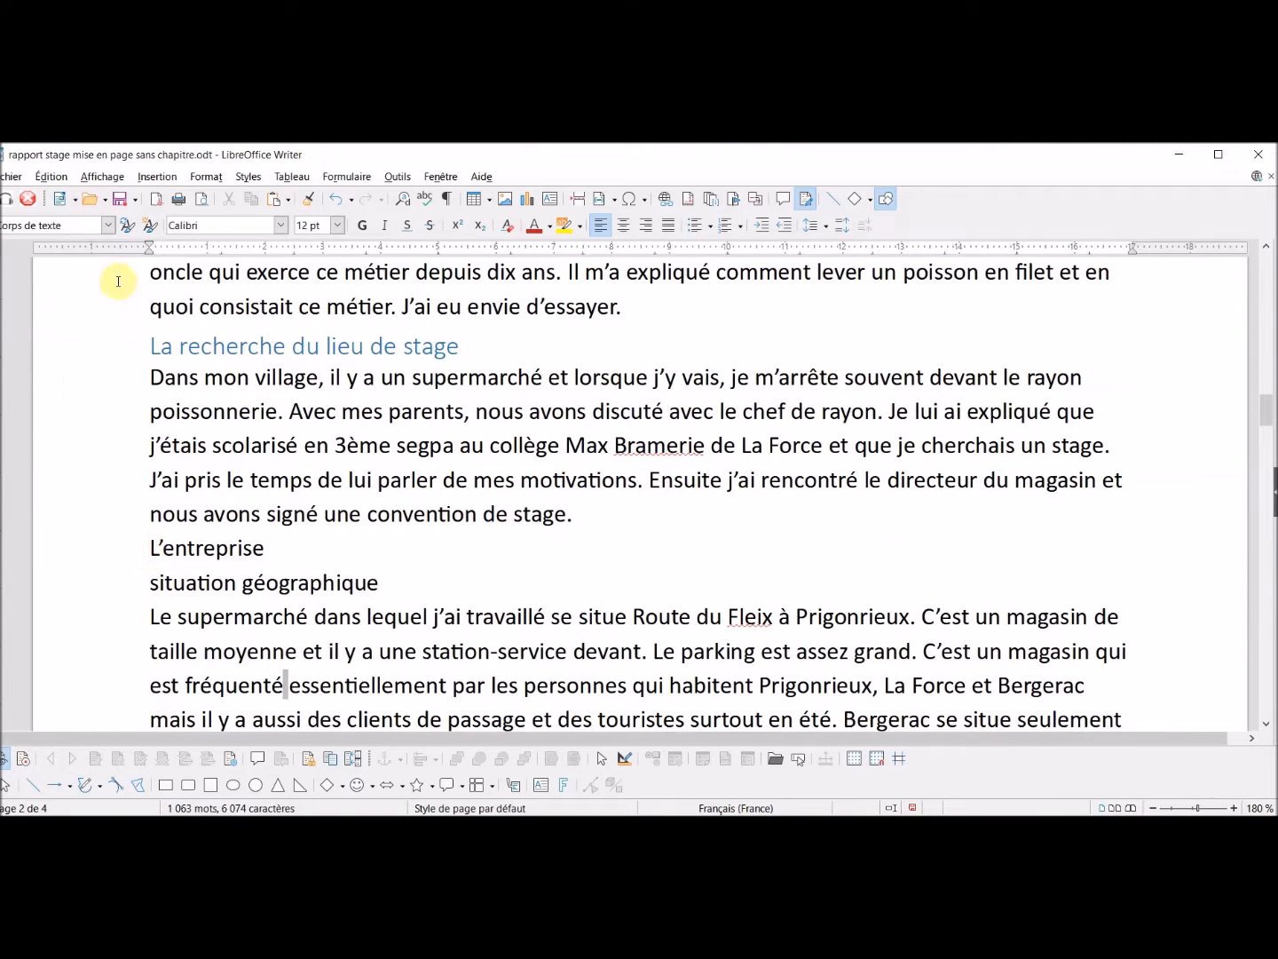
click(108, 226)
click(61, 379)
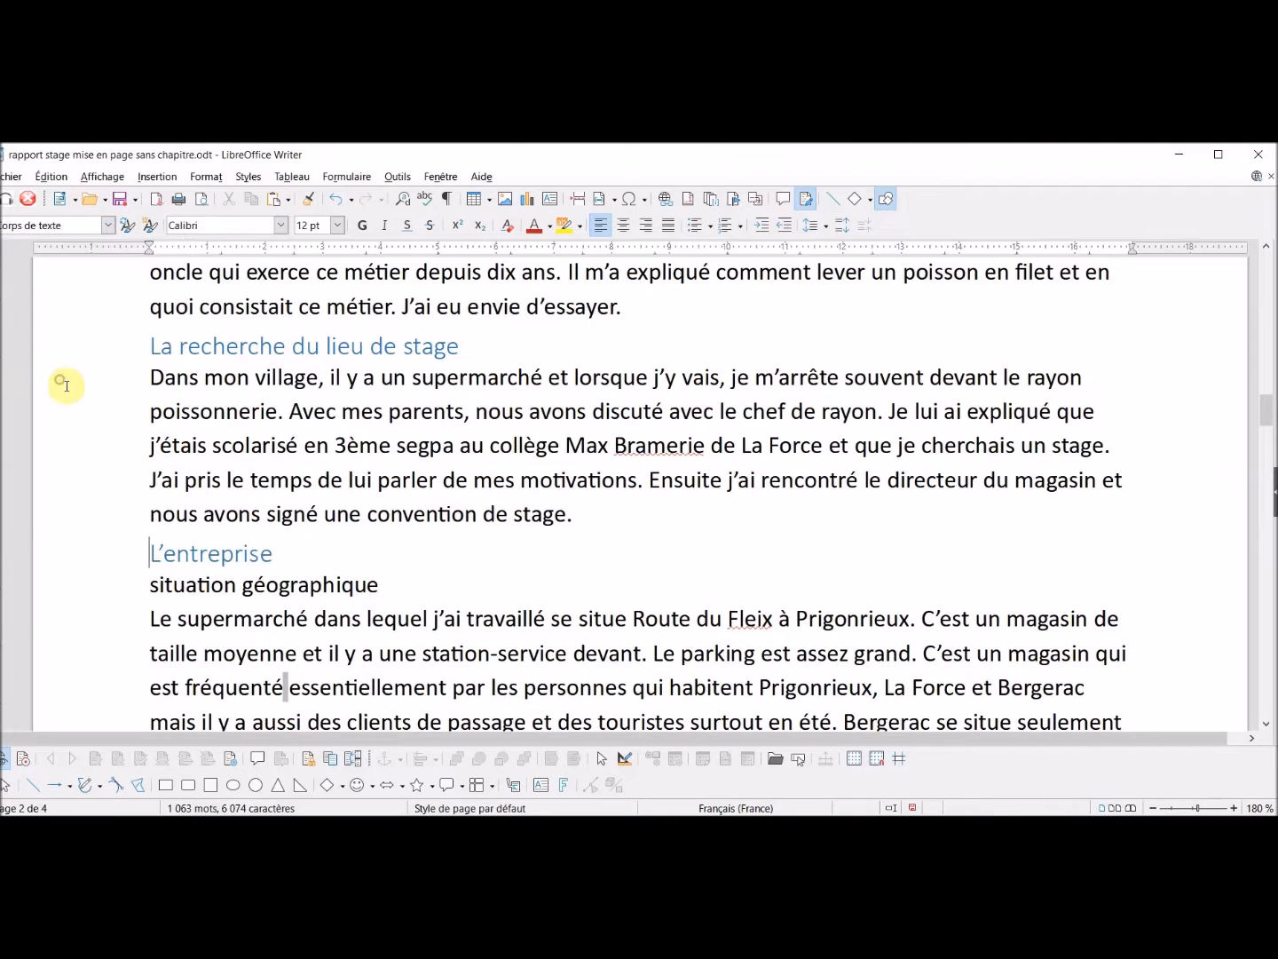
Apply the Titre 3 style to the lines "situation géographique" and "Nombre d'employés :" in the company section.
click(149, 587)
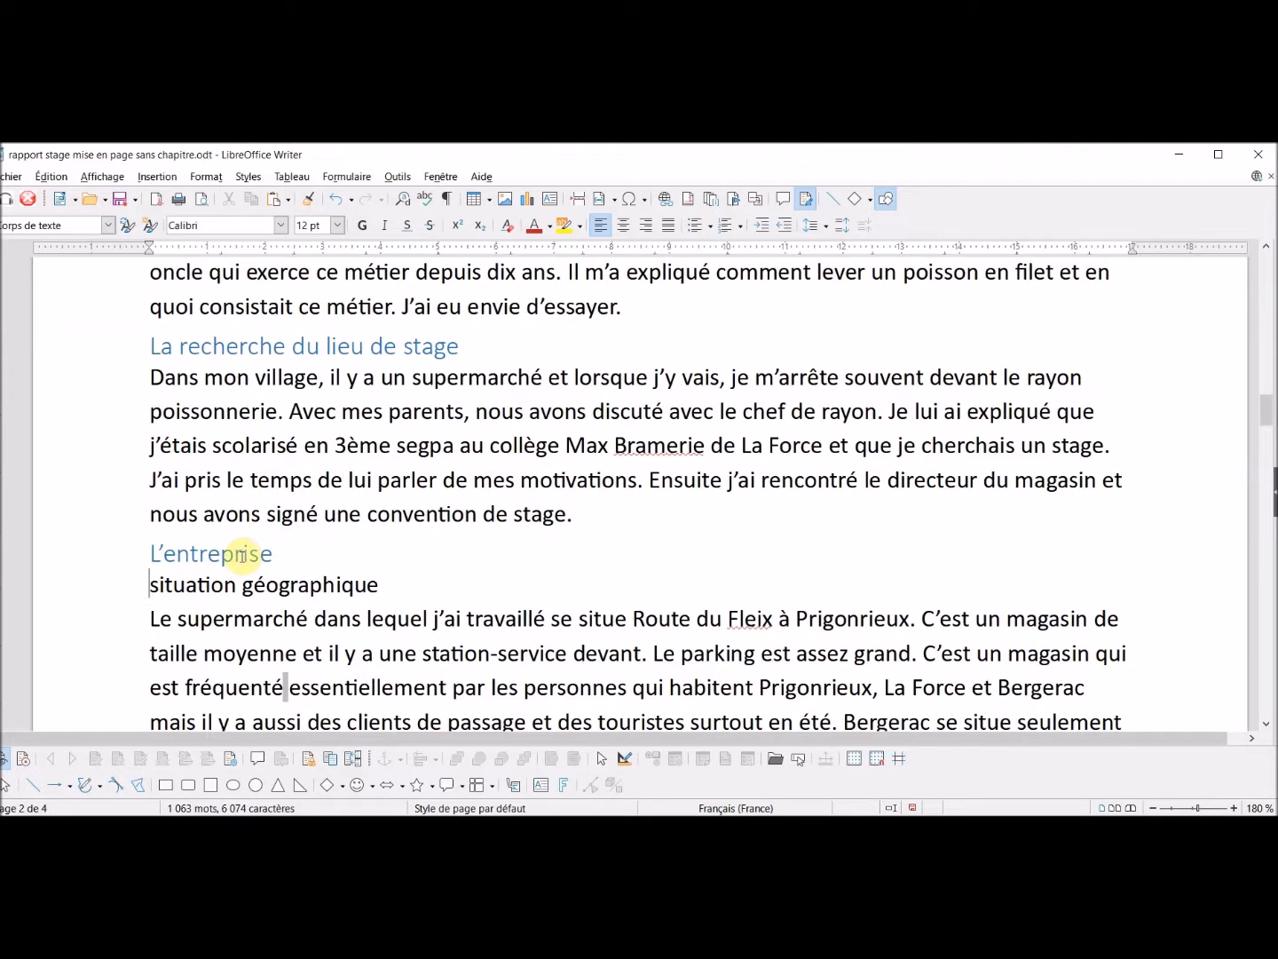
click(109, 225)
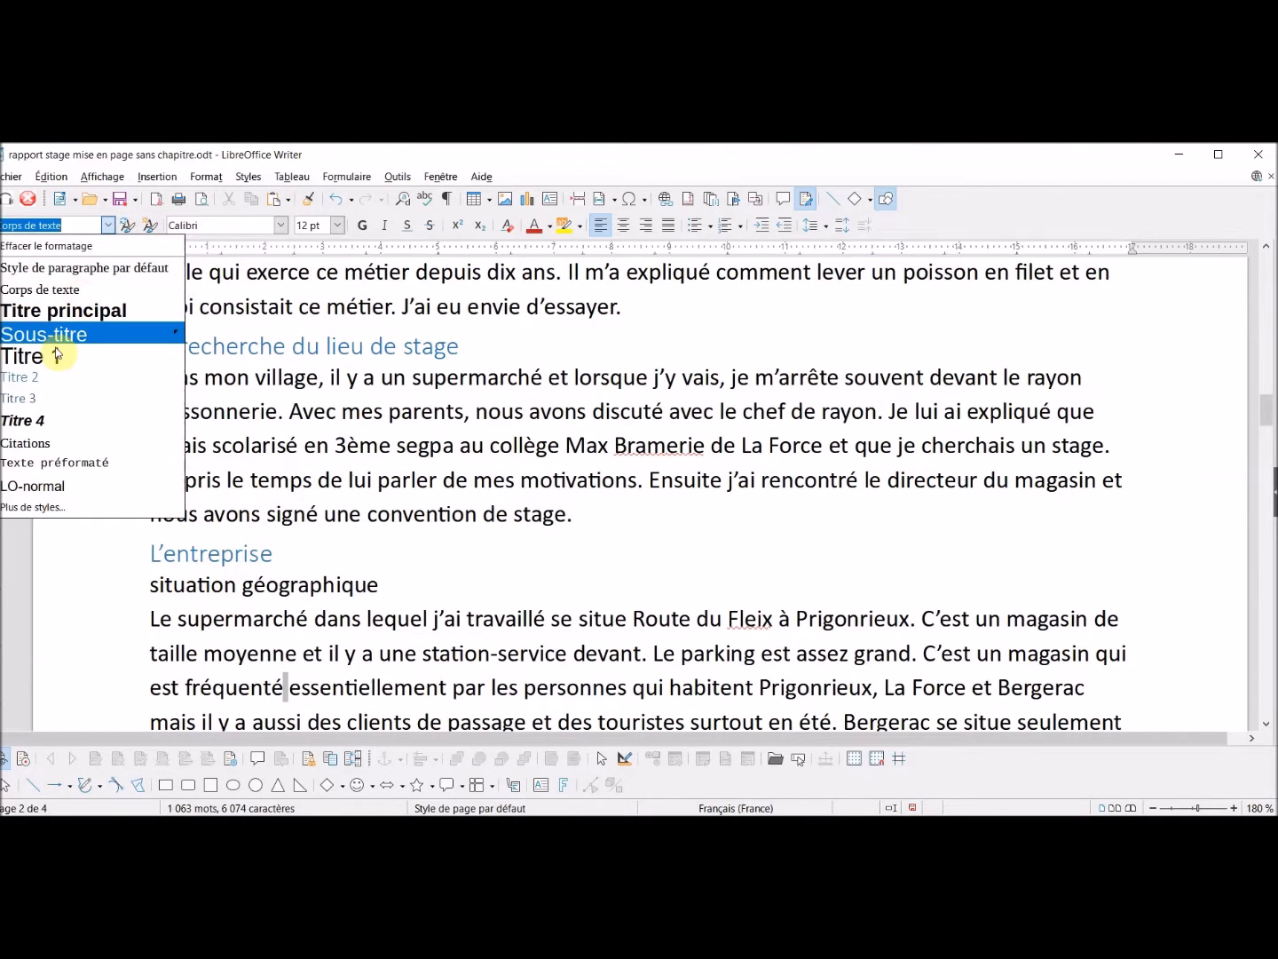
click(33, 399)
scroll(284, 596, down, 3)
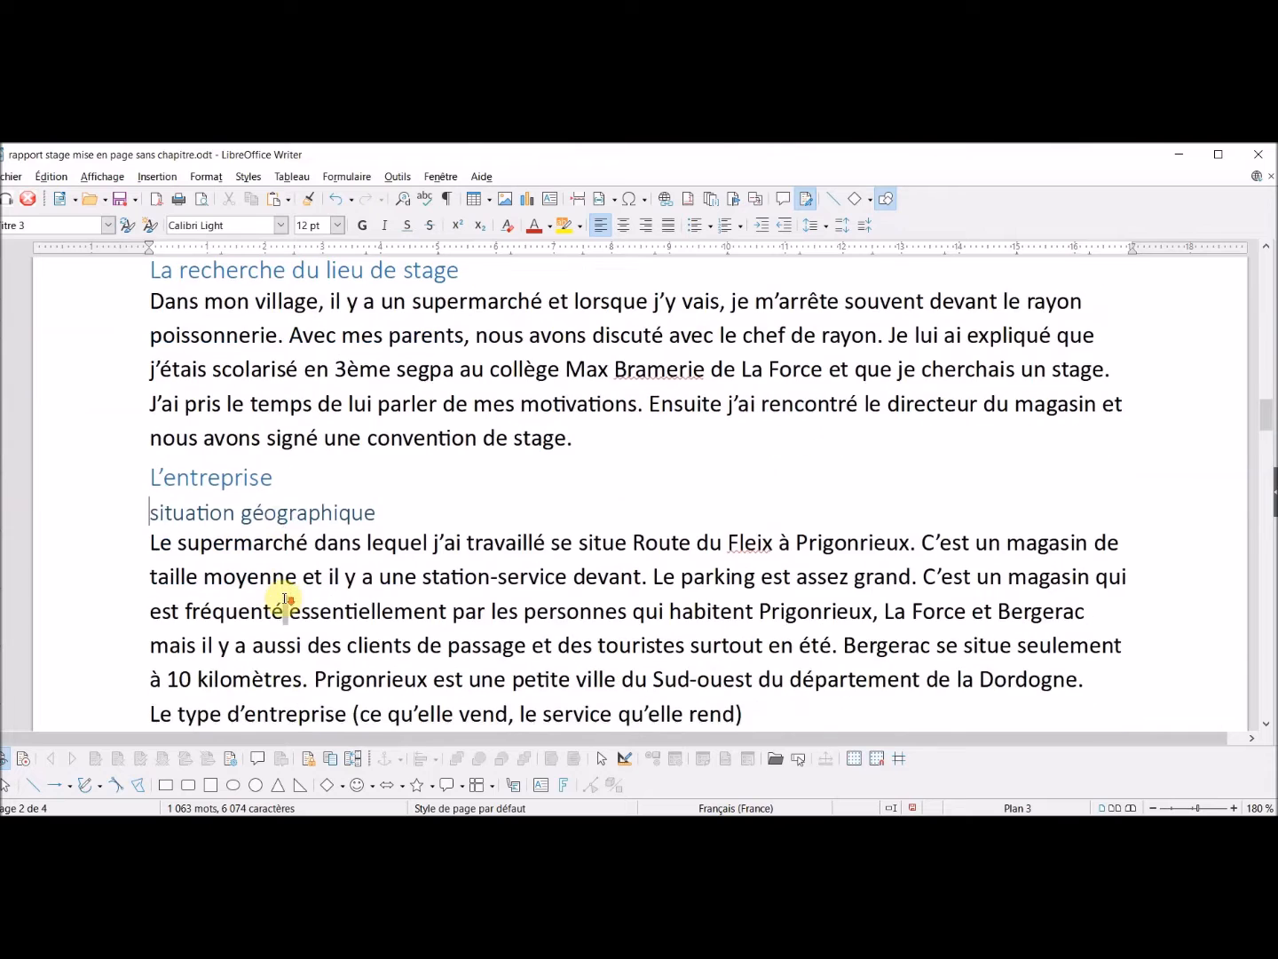
scroll(282, 597, down, 2)
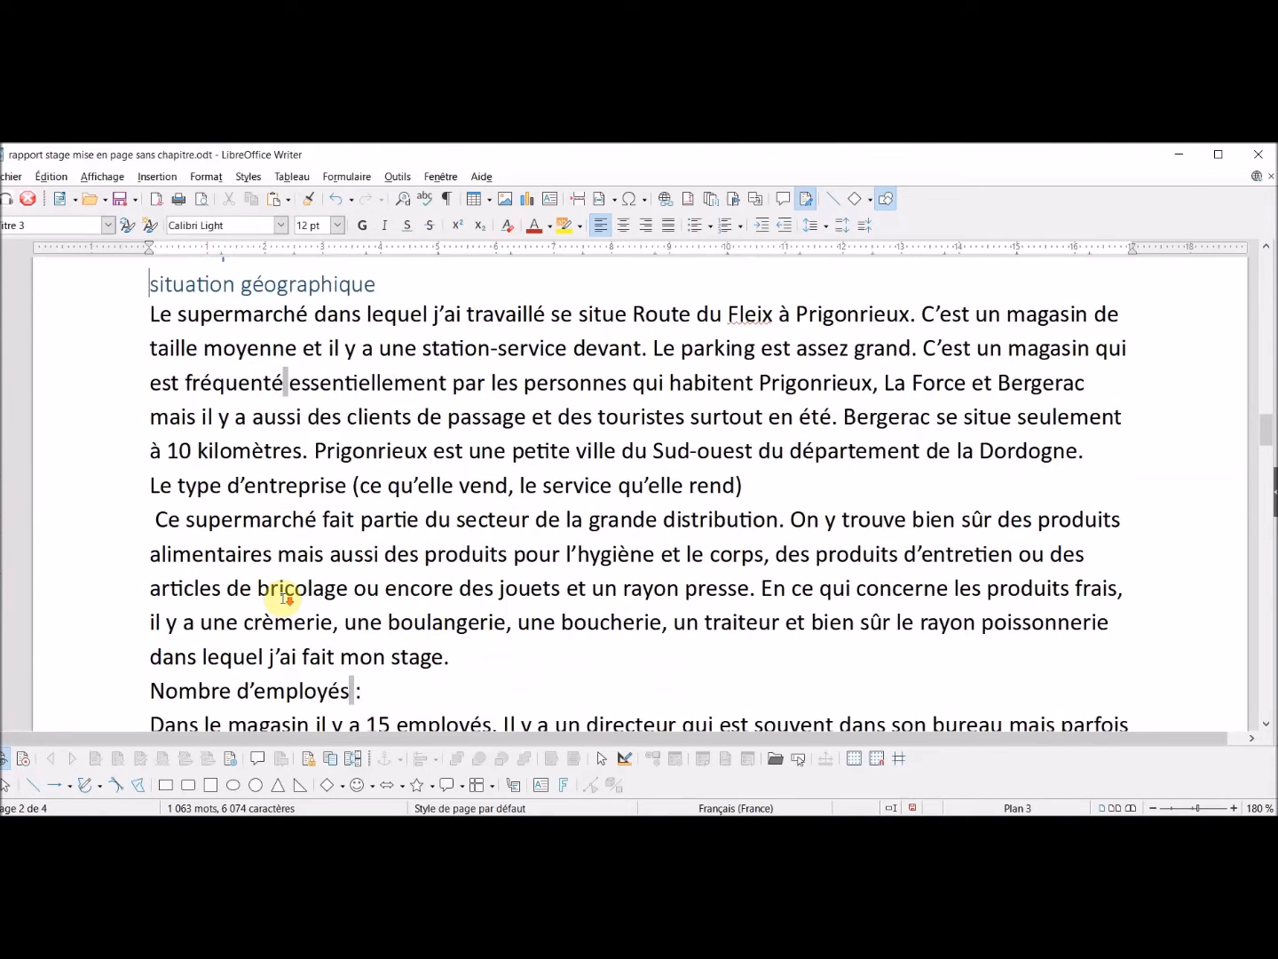
click(152, 614)
click(163, 270)
click(109, 226)
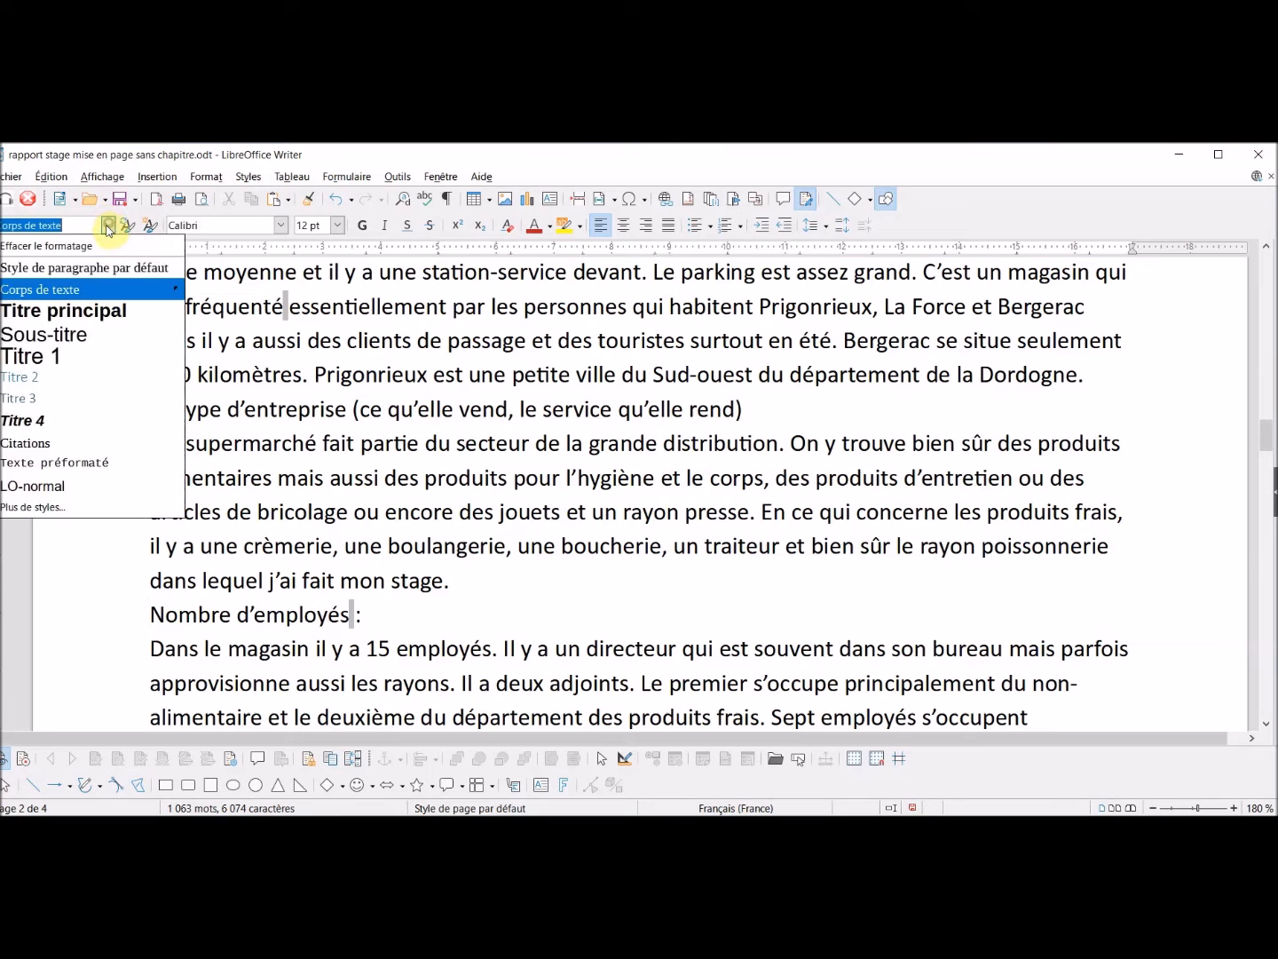
click(54, 398)
Apply the Titre 3 style to the line "Diplômes des employés ou du patron :".
scroll(280, 575, down, 4)
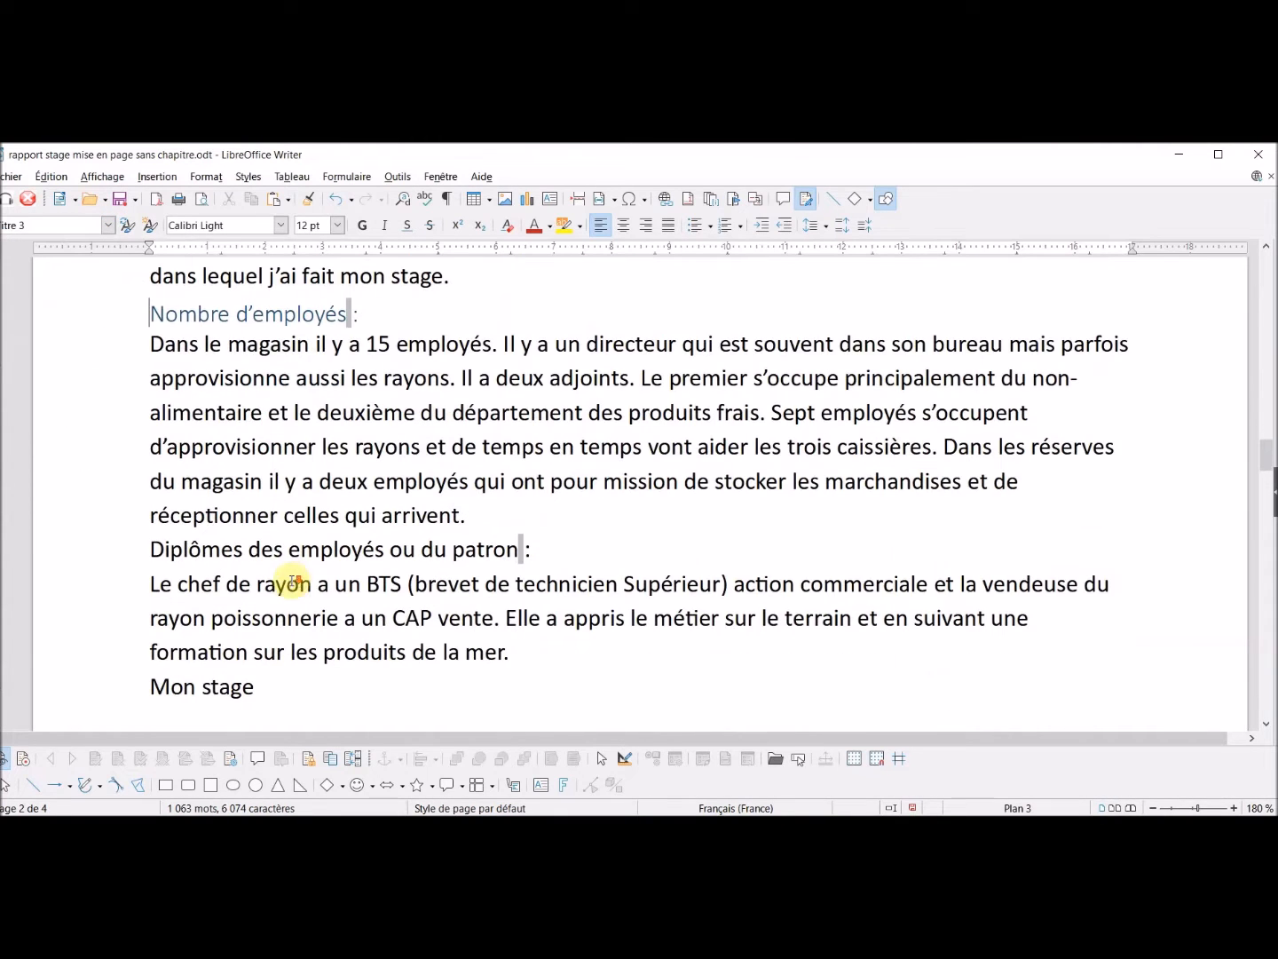
click(140, 545)
click(111, 226)
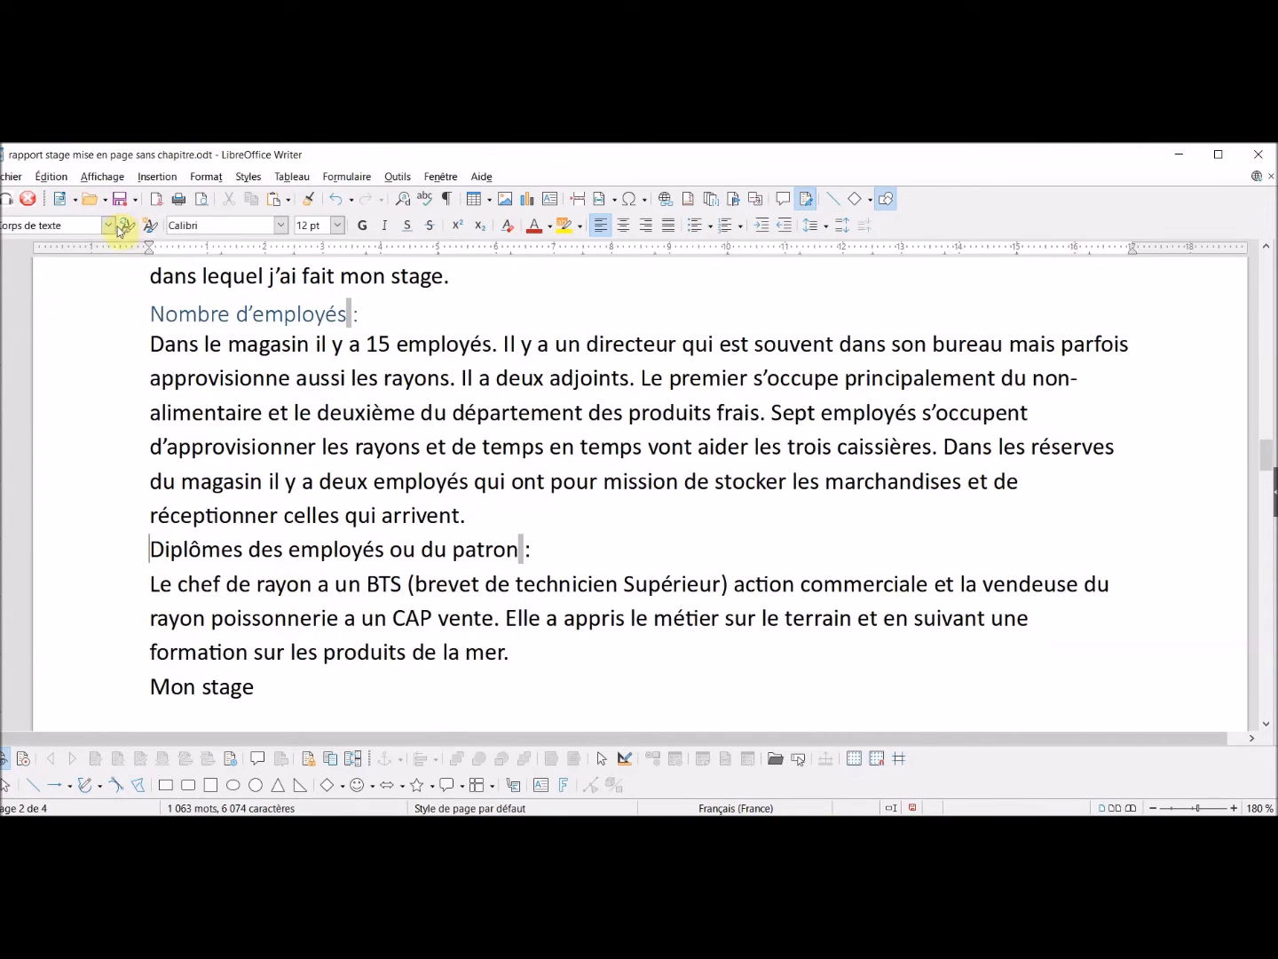
click(37, 396)
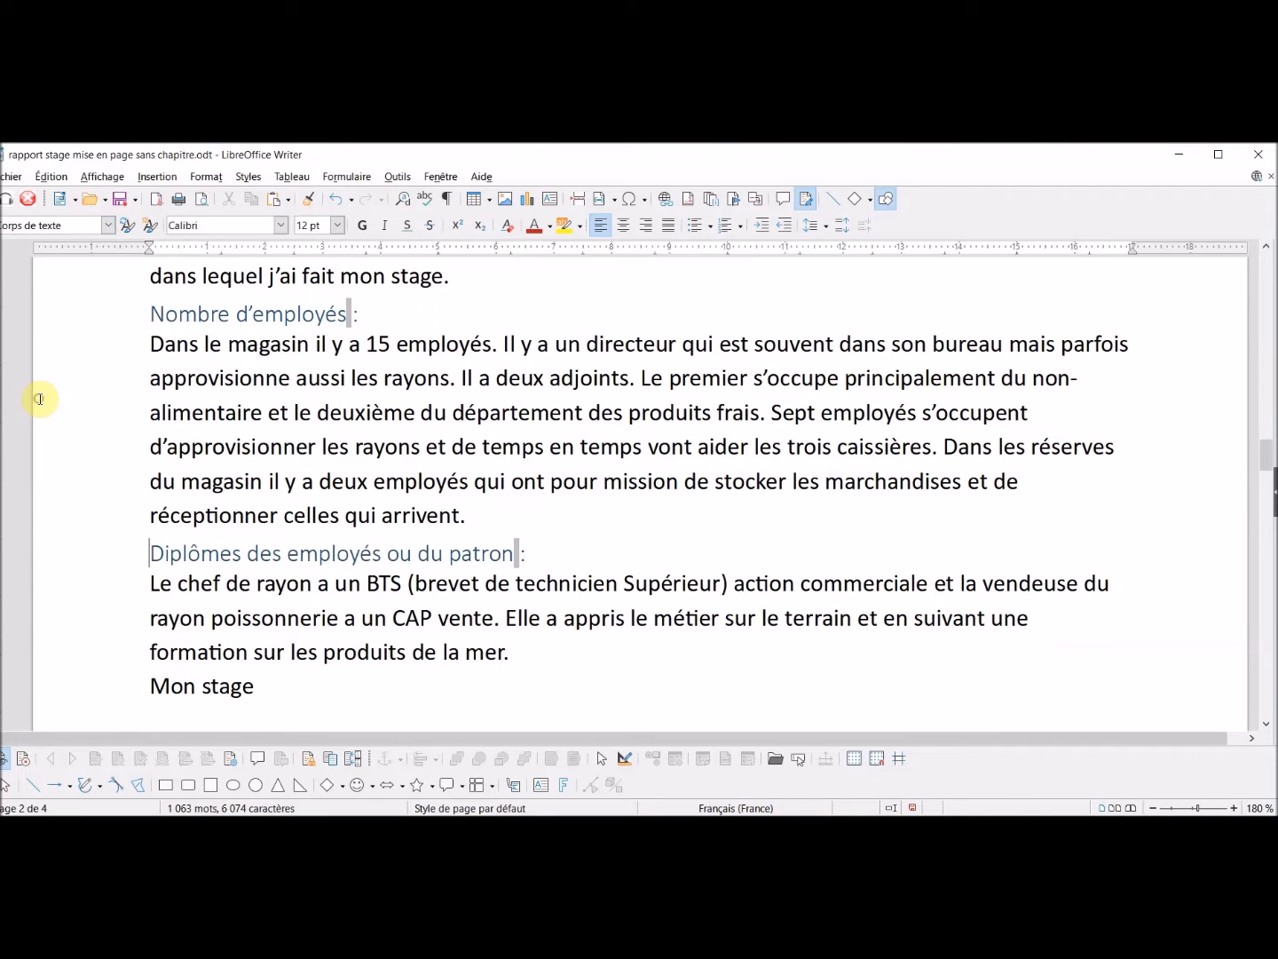
Apply the Titre 1 style to the line "Mon stage" at the end of the company section.
scroll(323, 507, down, 1)
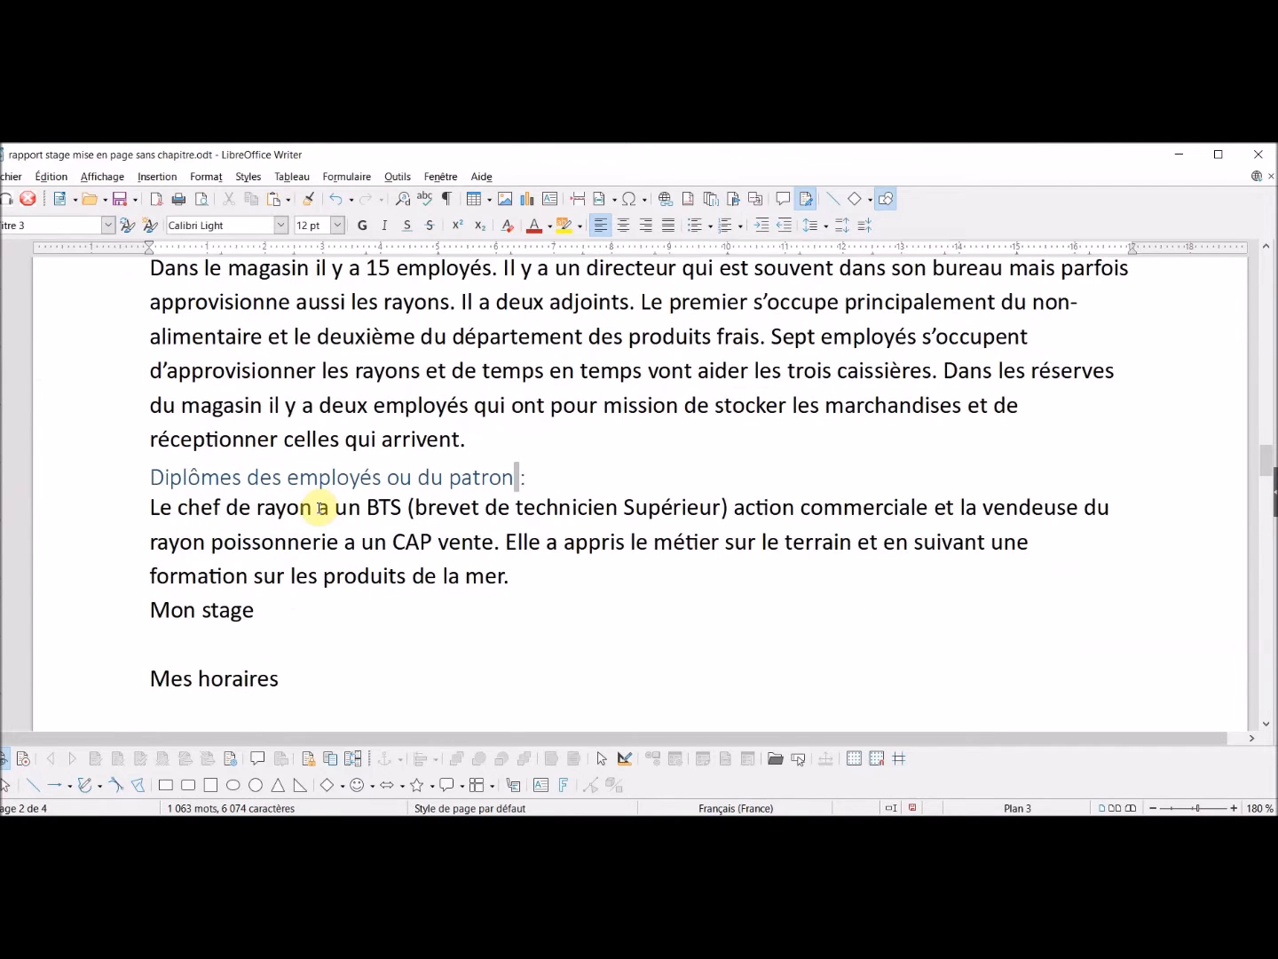
click(147, 609)
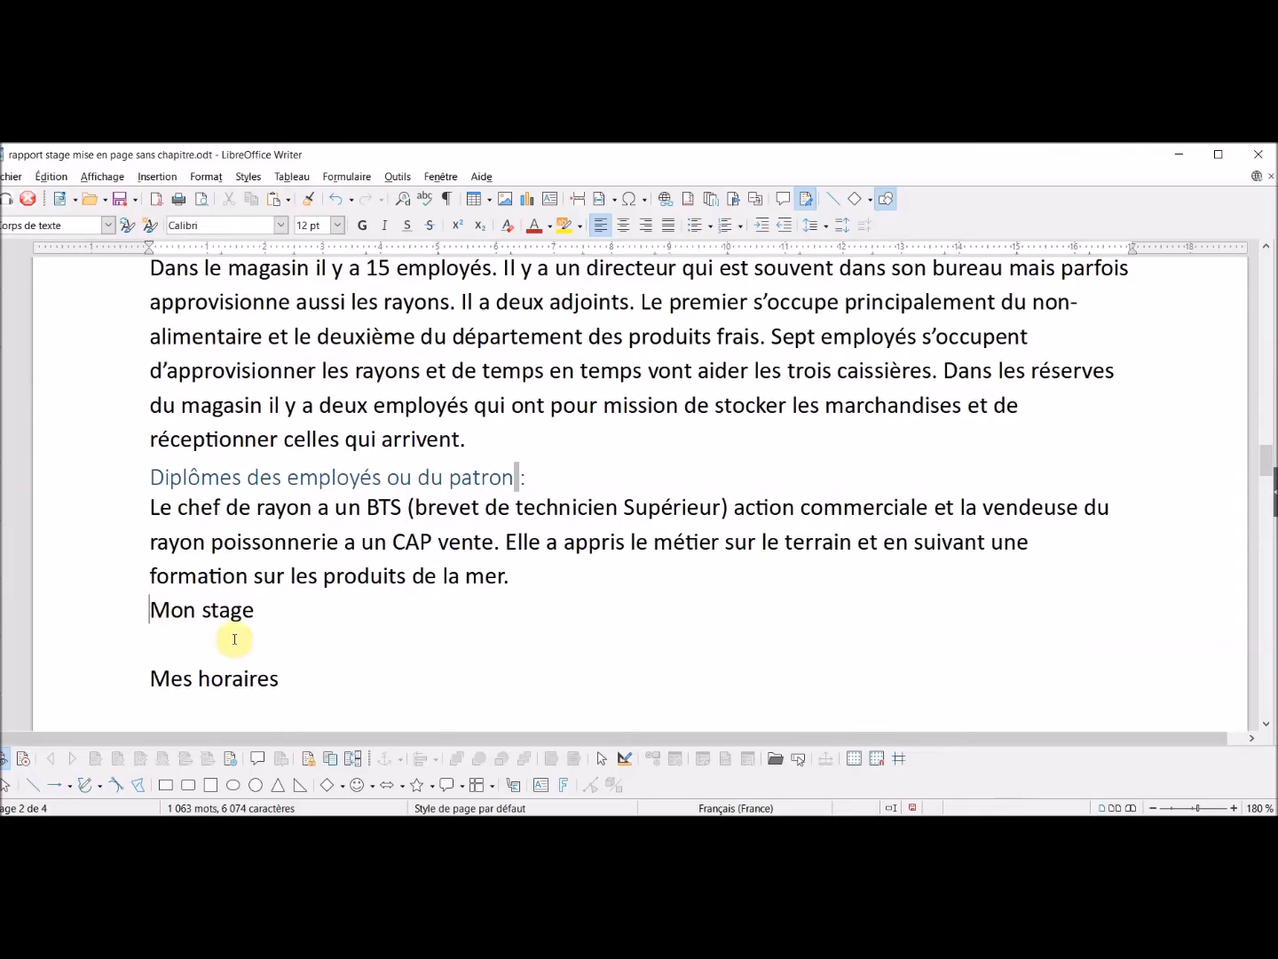
scroll(382, 603, up, 10)
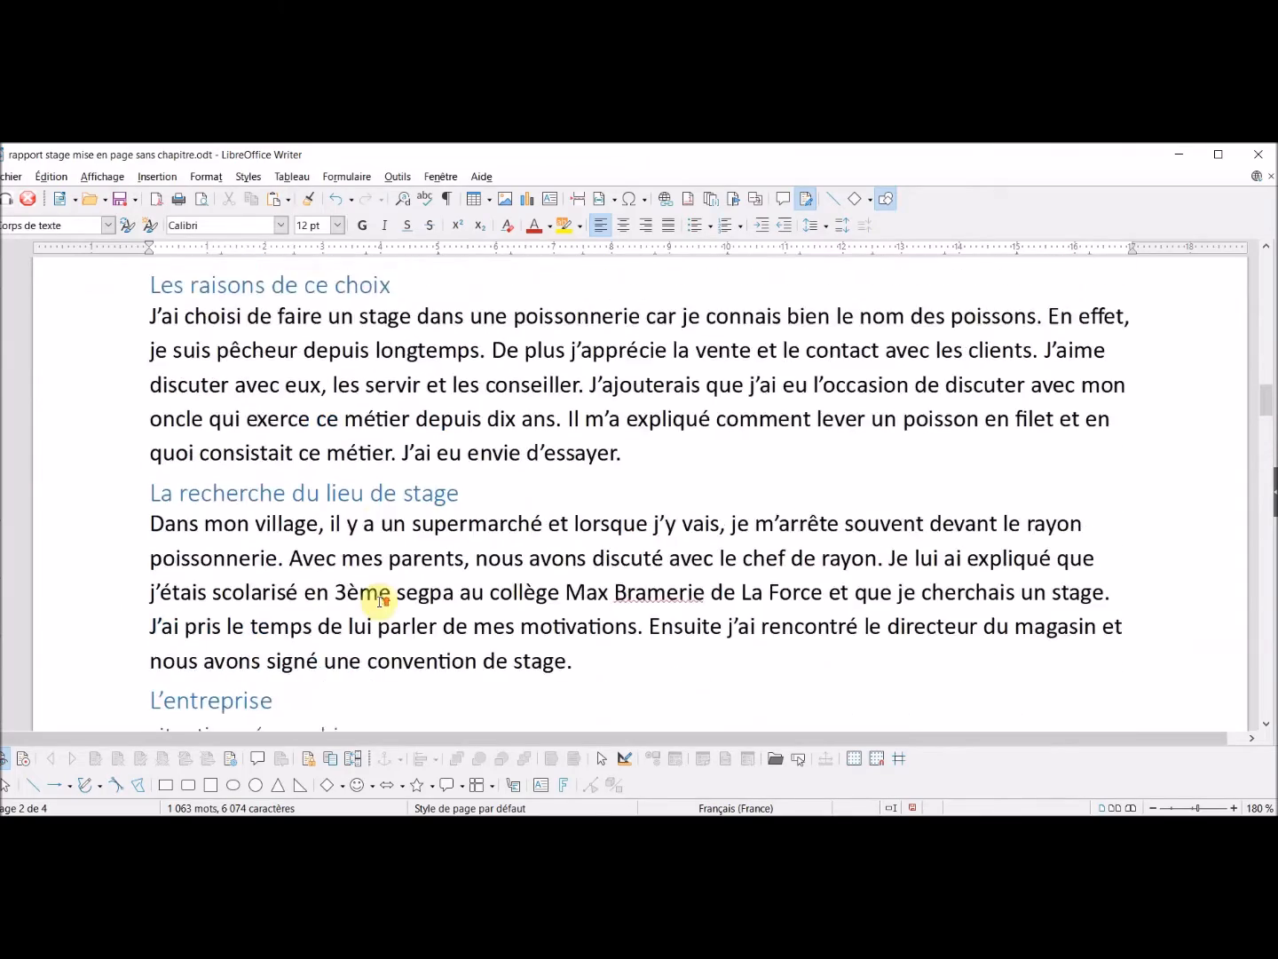
scroll(377, 602, up, 1)
scroll(343, 621, down, 5)
scroll(343, 618, down, 8)
click(148, 532)
click(108, 226)
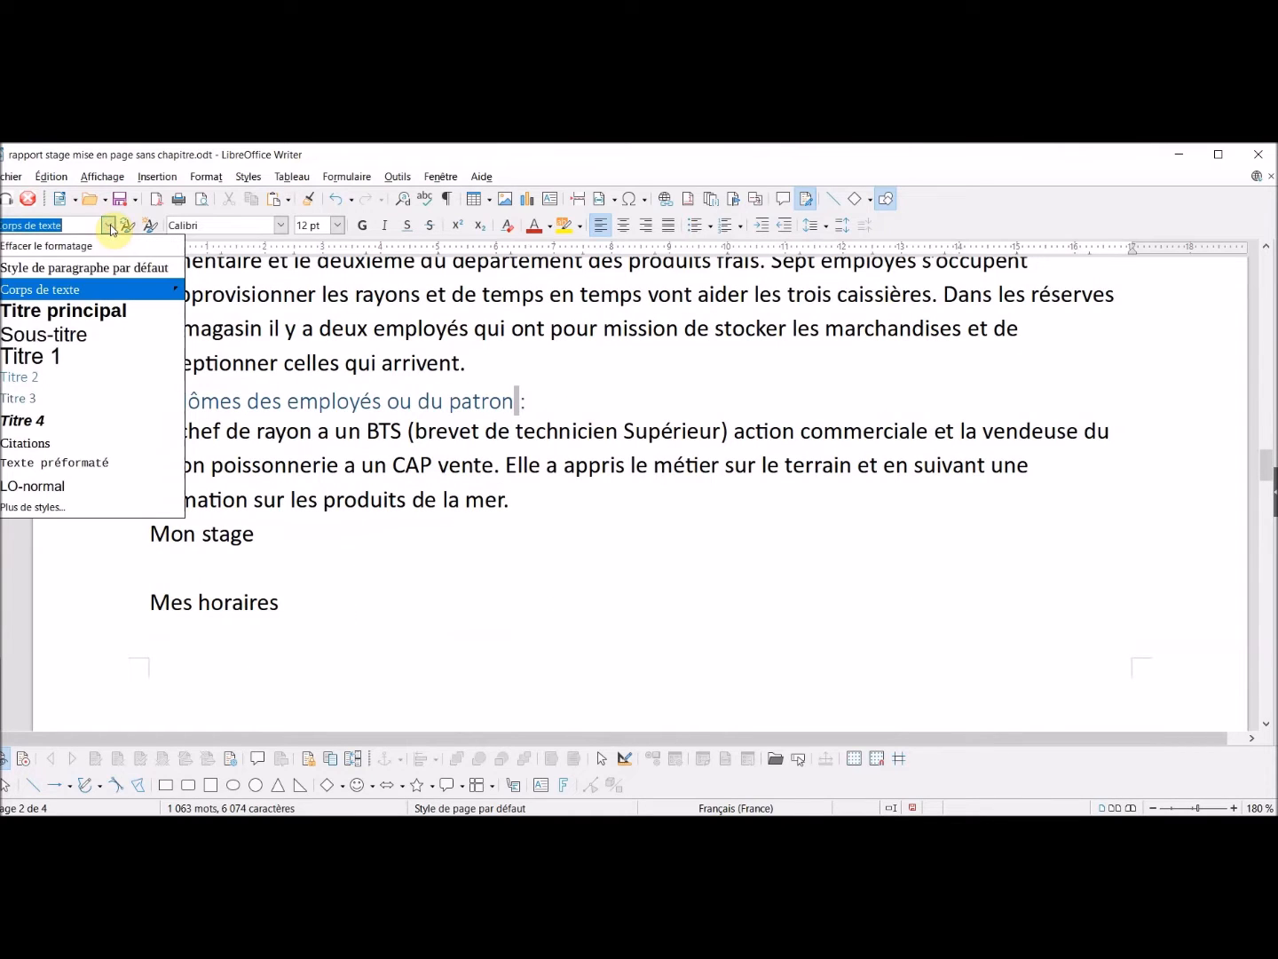
click(53, 355)
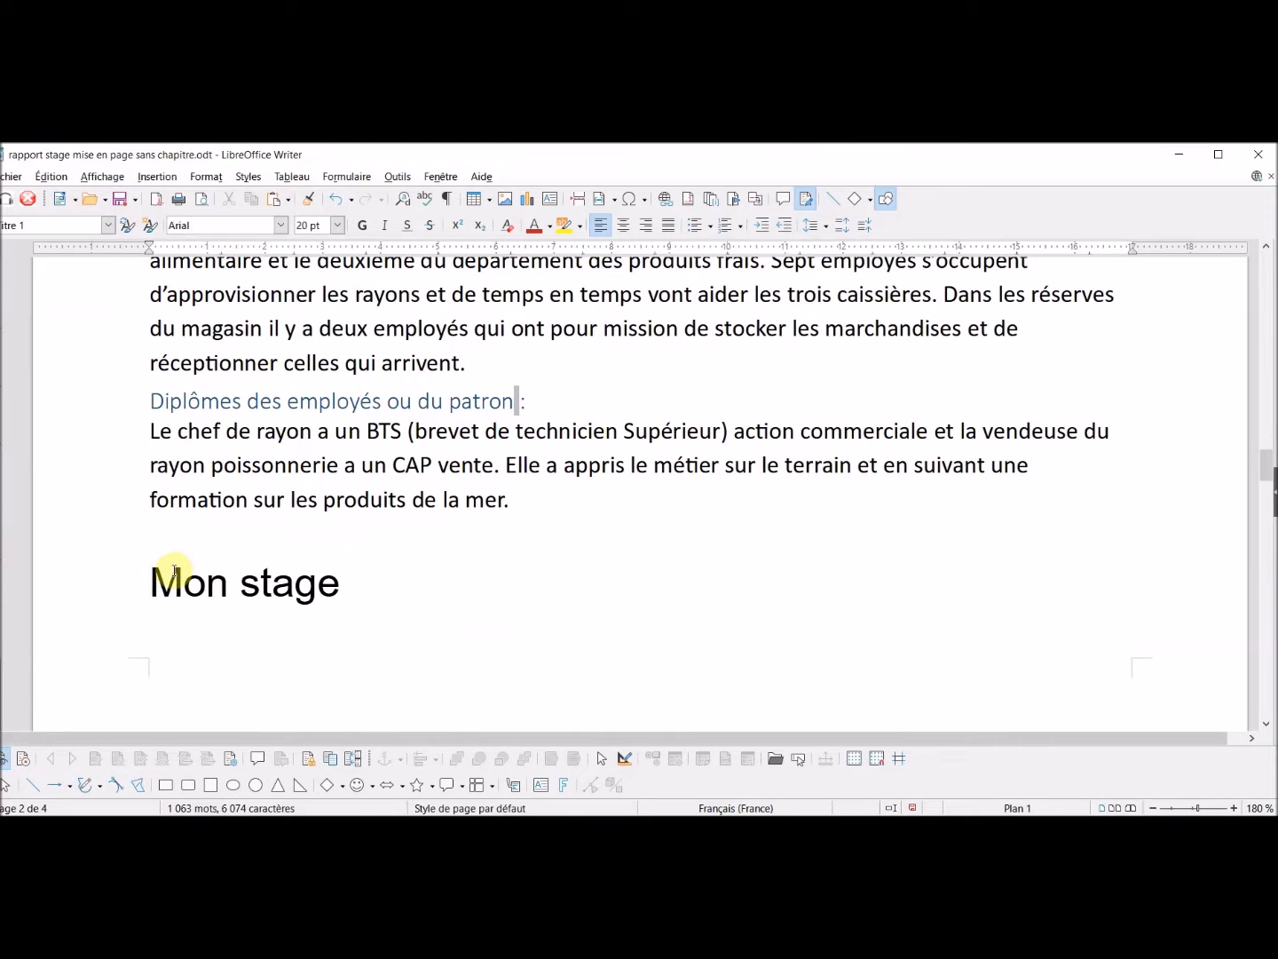
Insert a page break before the heading "Mon stage" so that the chapter starts on a new page.
scroll(289, 557, down, 2)
scroll(308, 559, up, 3)
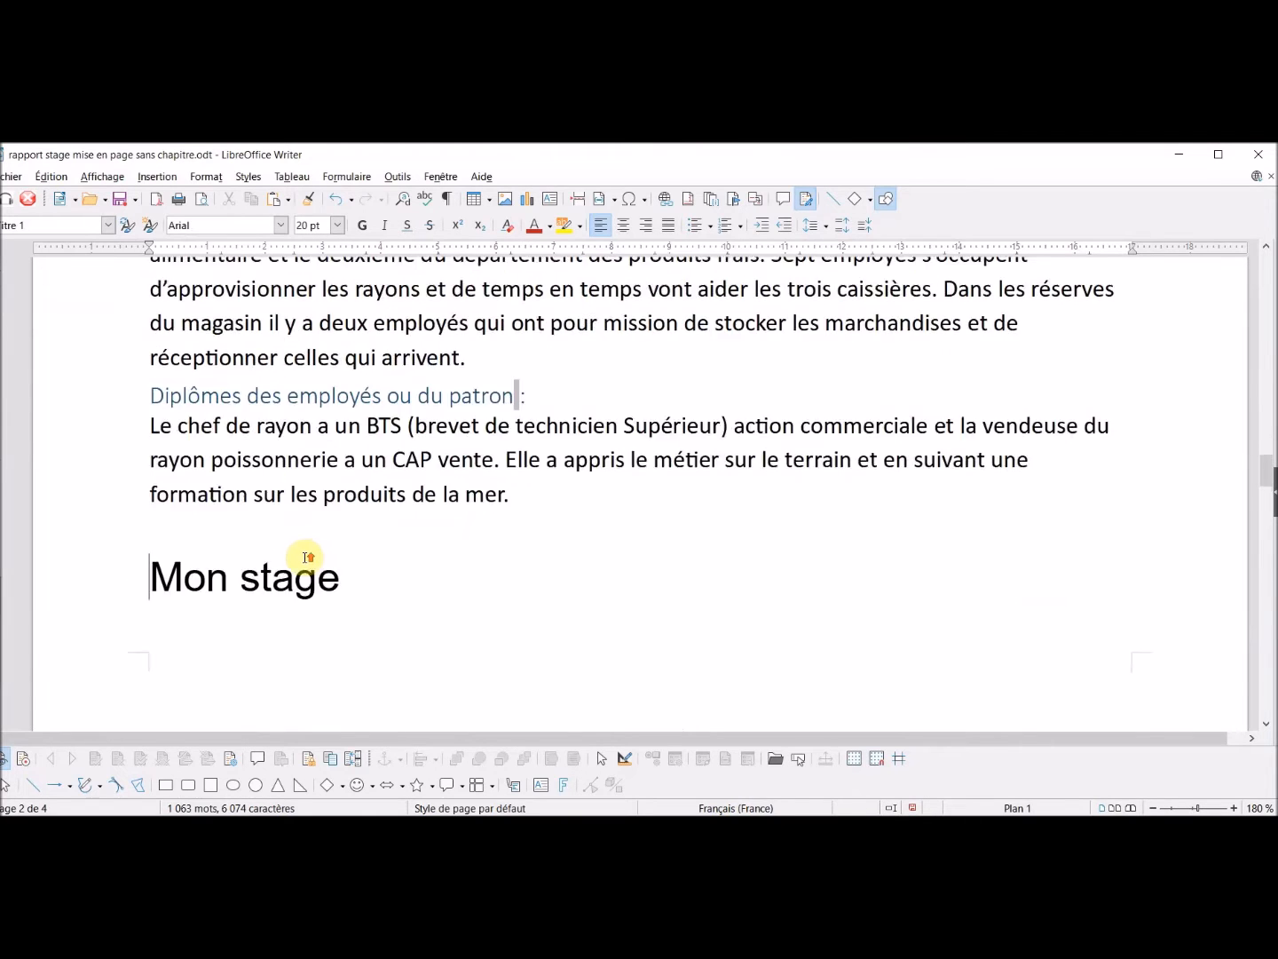
click(158, 178)
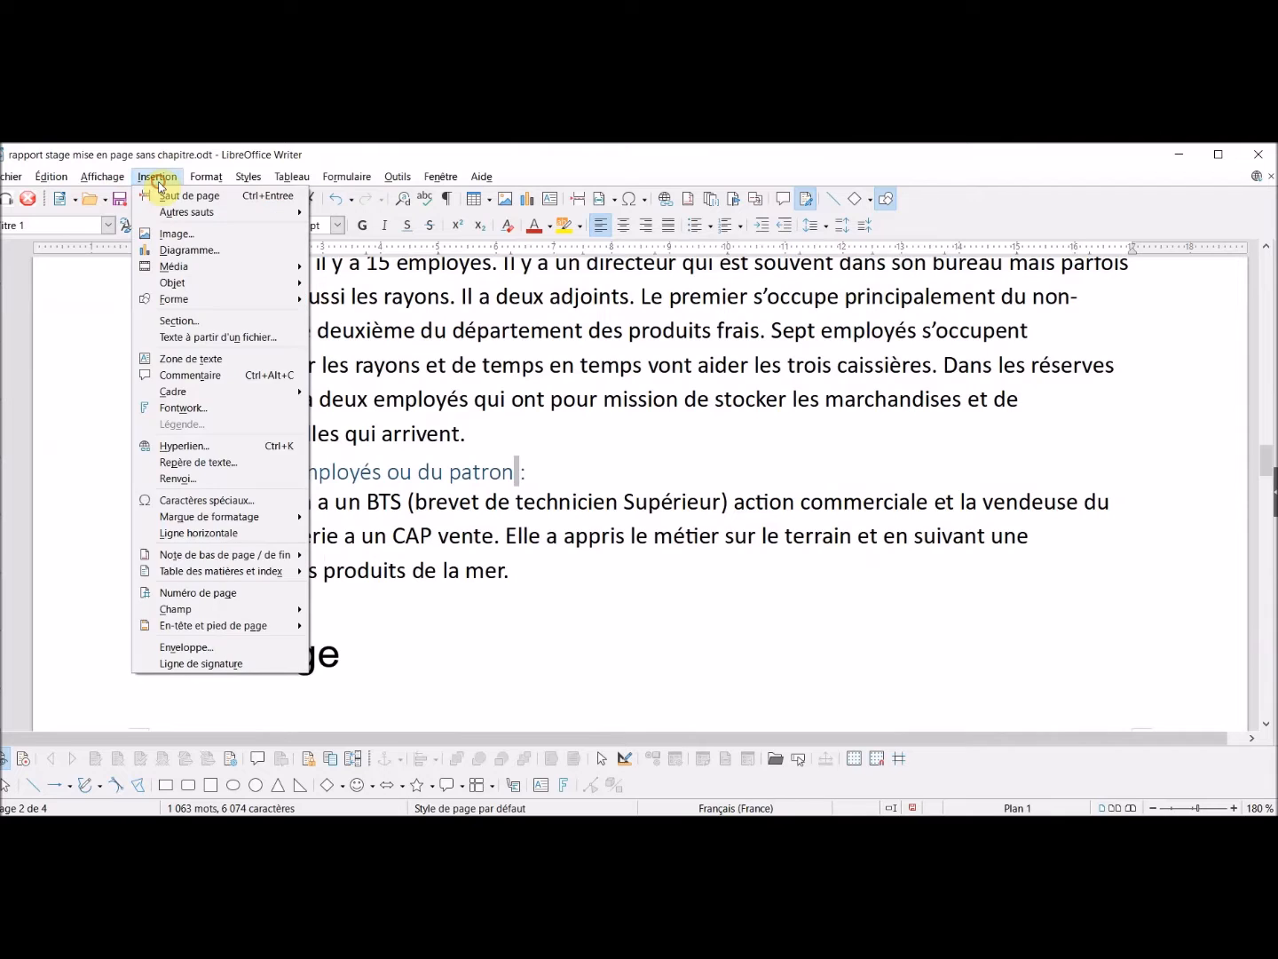
click(169, 196)
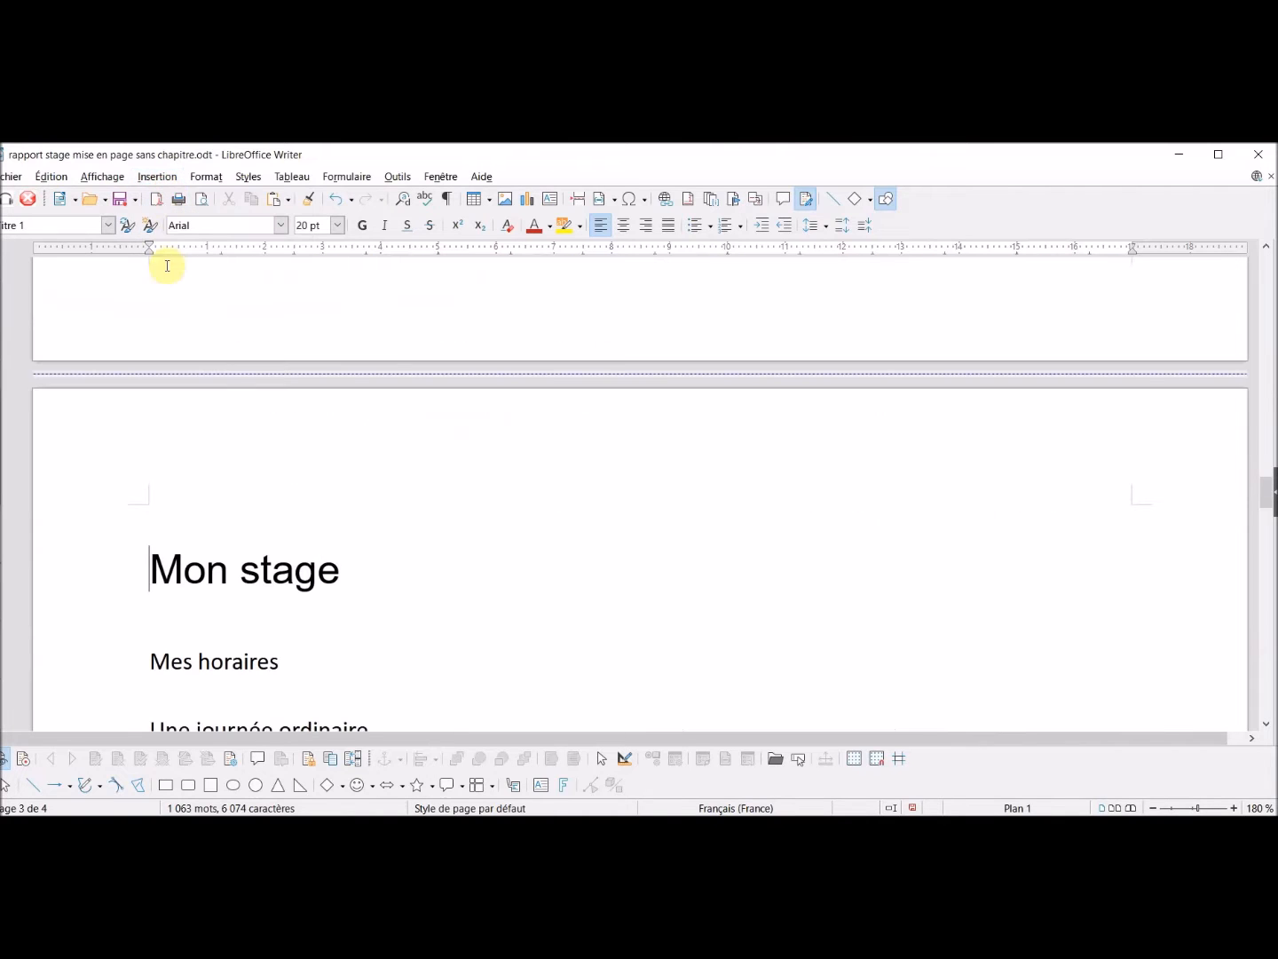
Apply the Titre 2 style to the line "Mes horaires" below the "Mon stage" heading.
scroll(289, 419, down, 5)
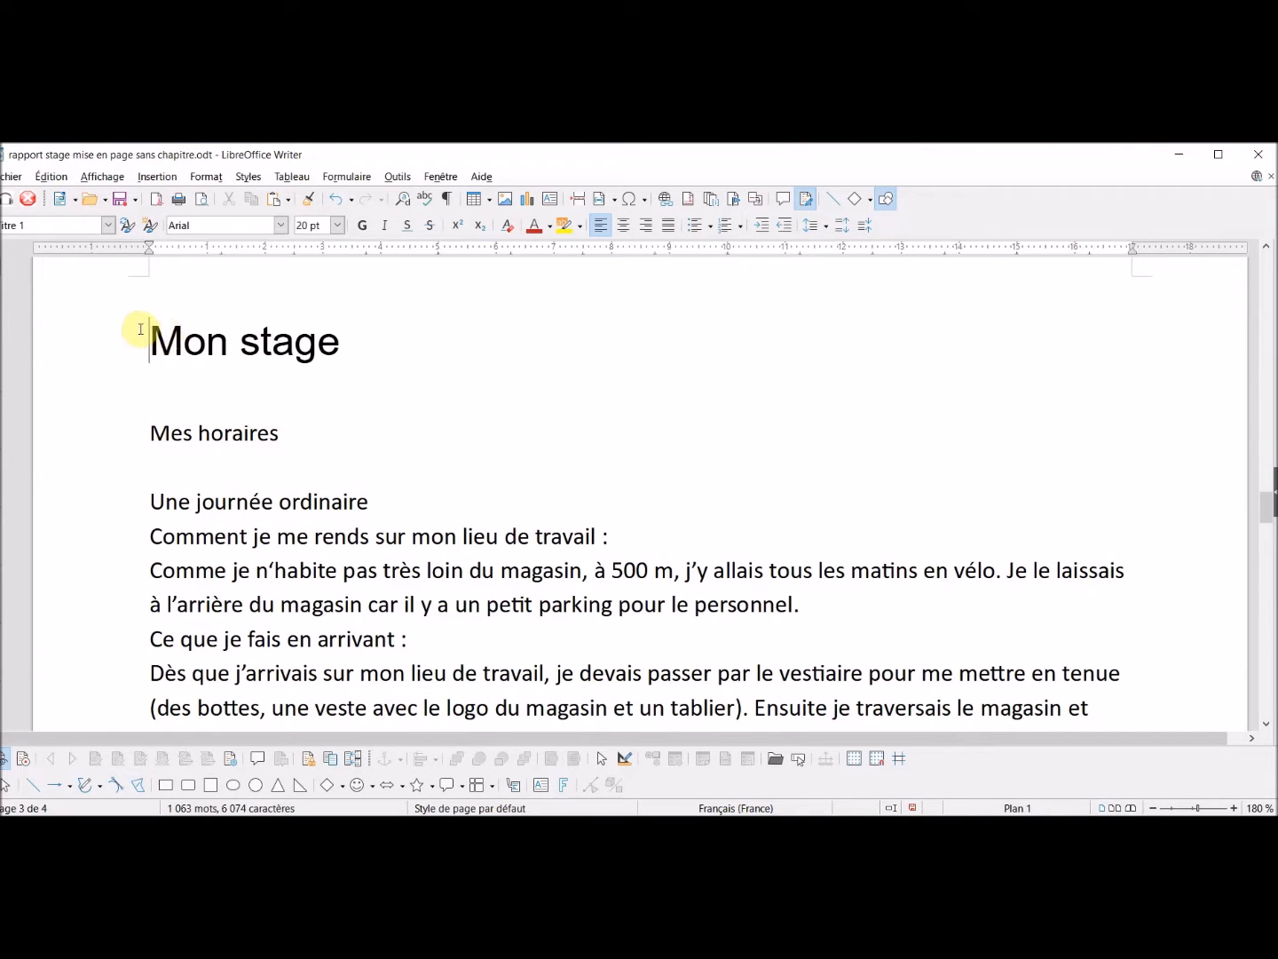
click(147, 435)
click(108, 226)
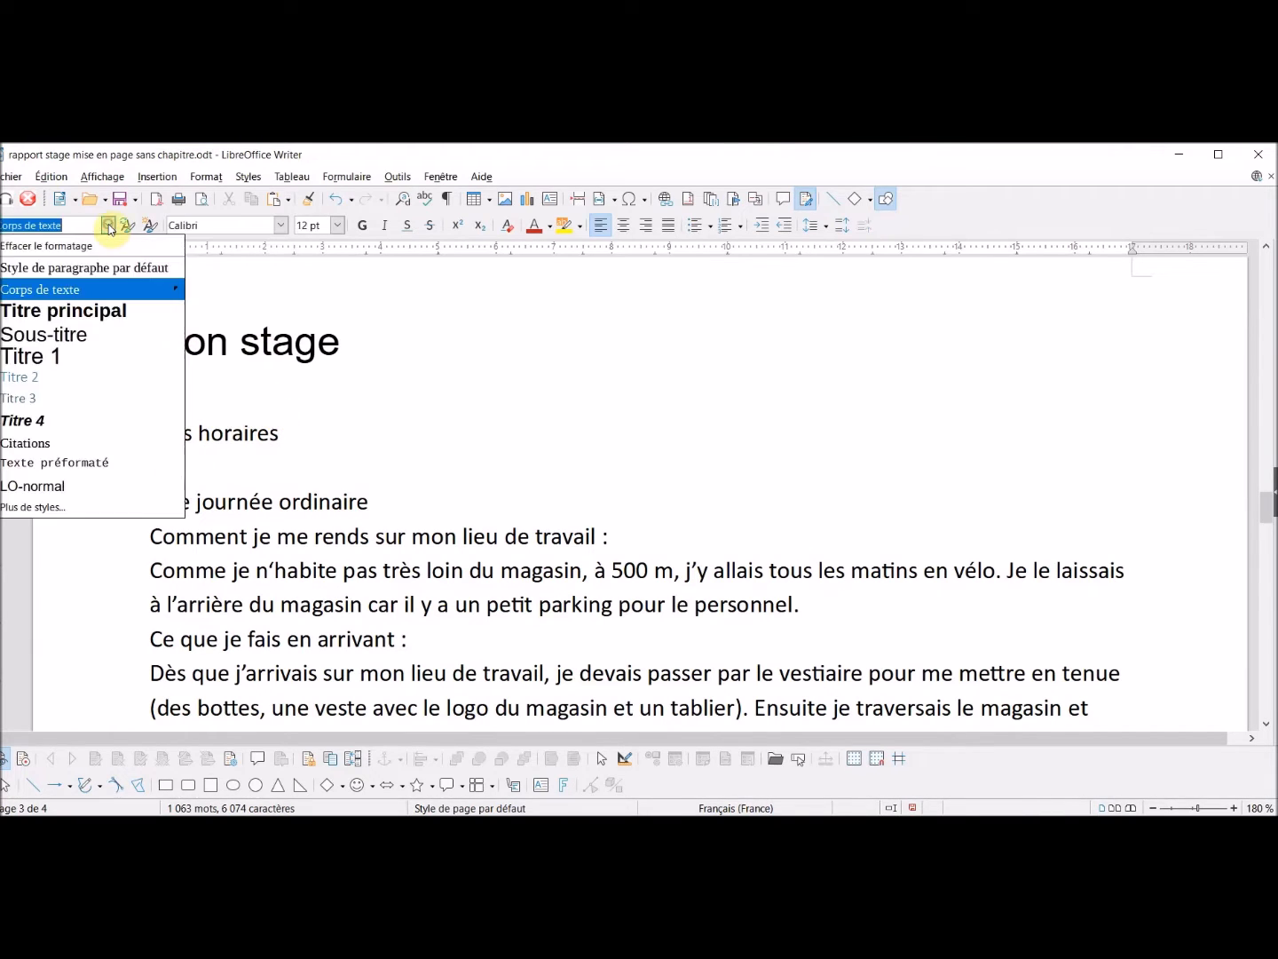
click(61, 378)
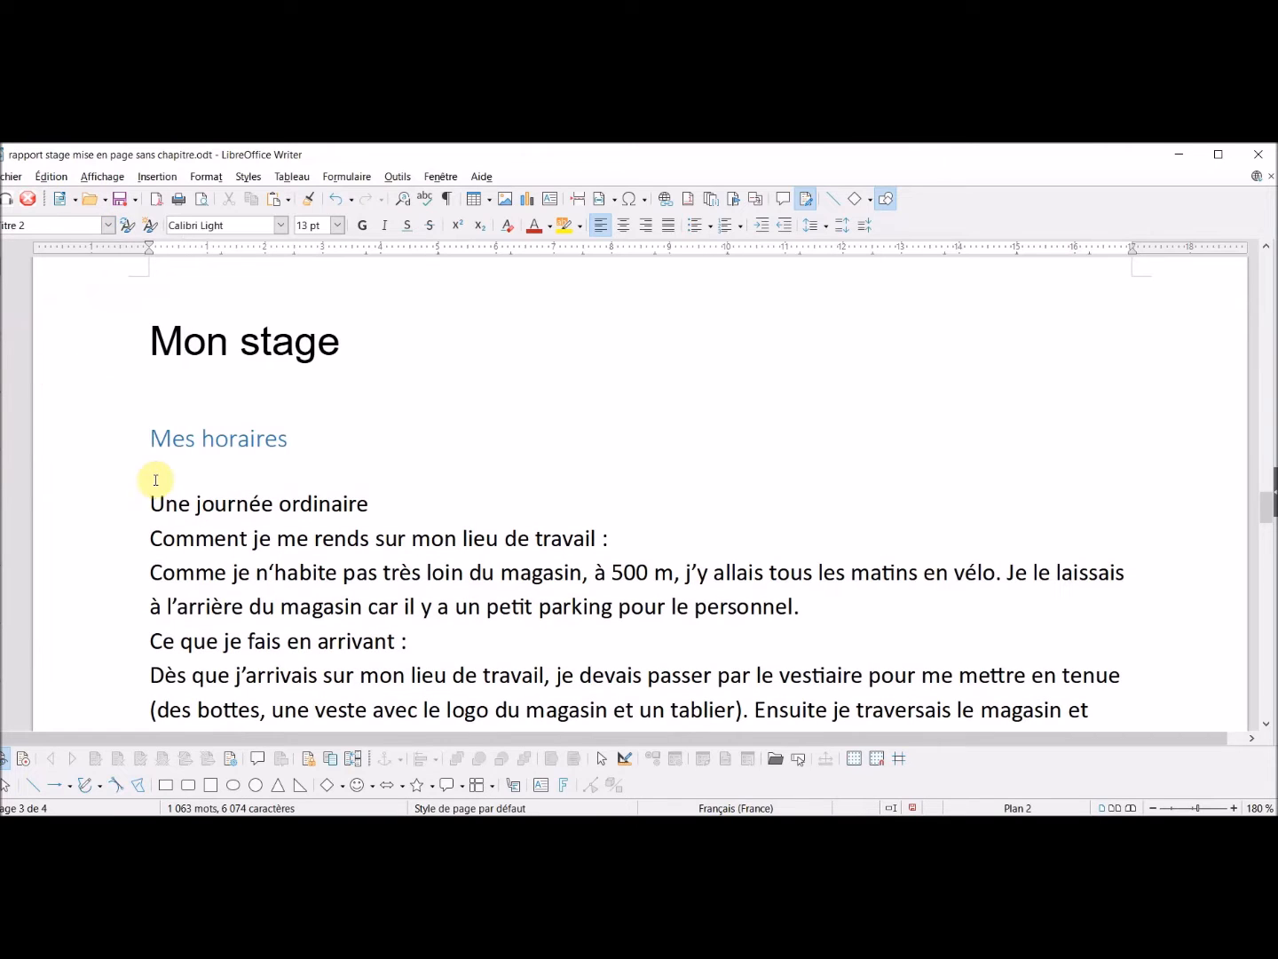
Insert a table with 7 columns and 2 rows on the empty line below "Mes horaires".
click(253, 465)
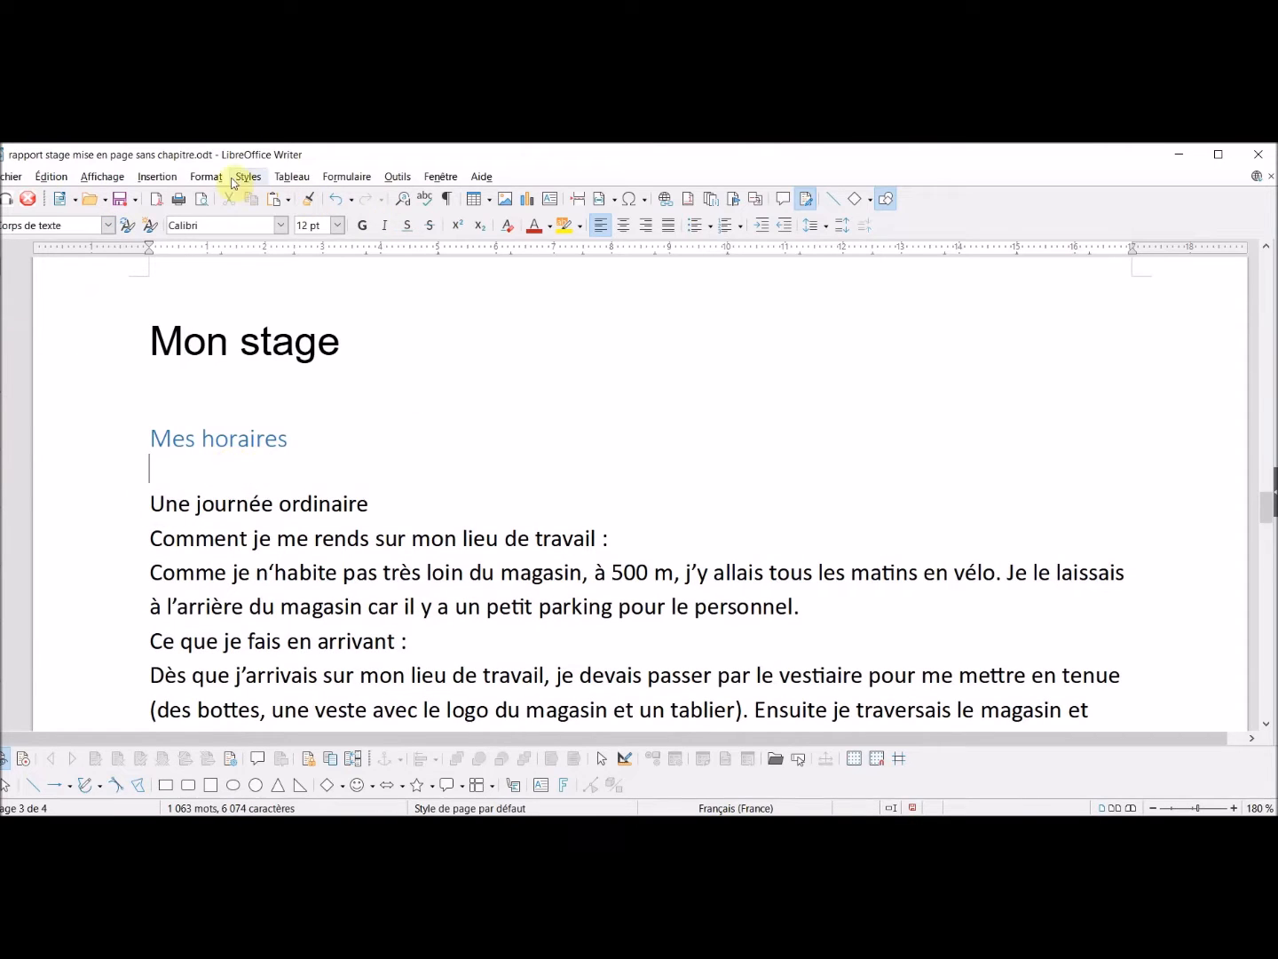
click(291, 177)
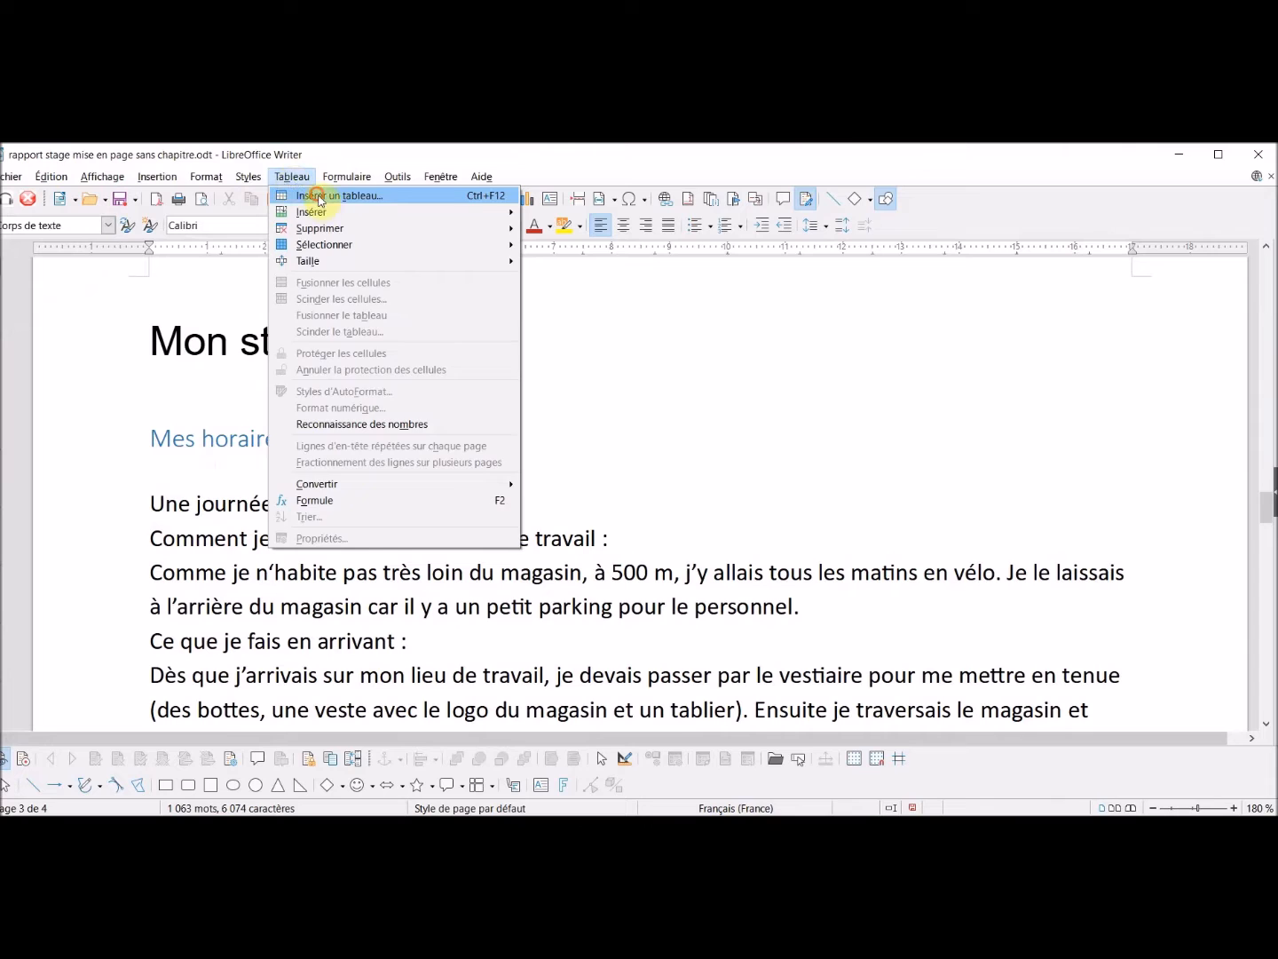
click(321, 197)
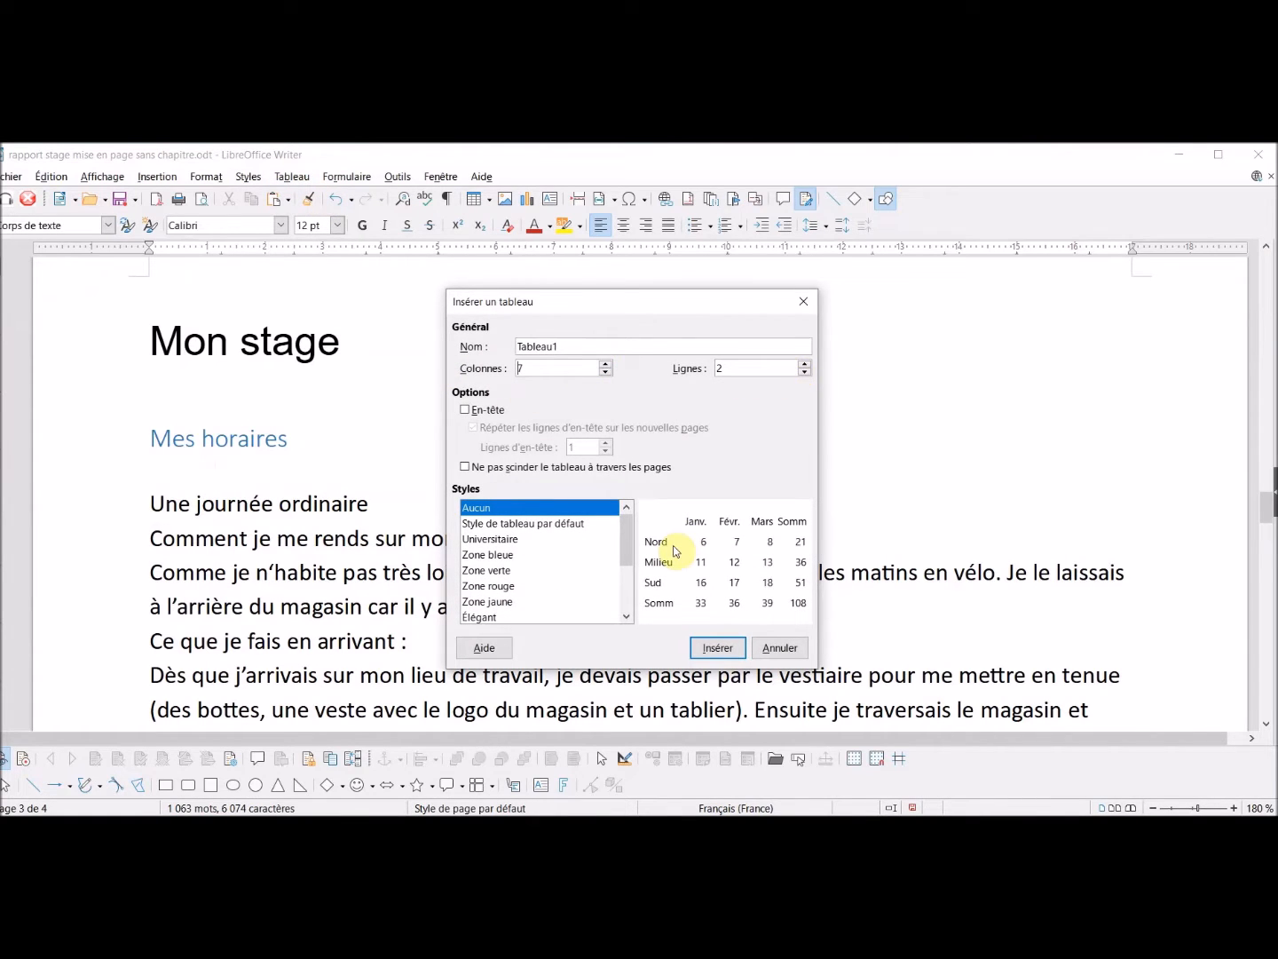
click(717, 647)
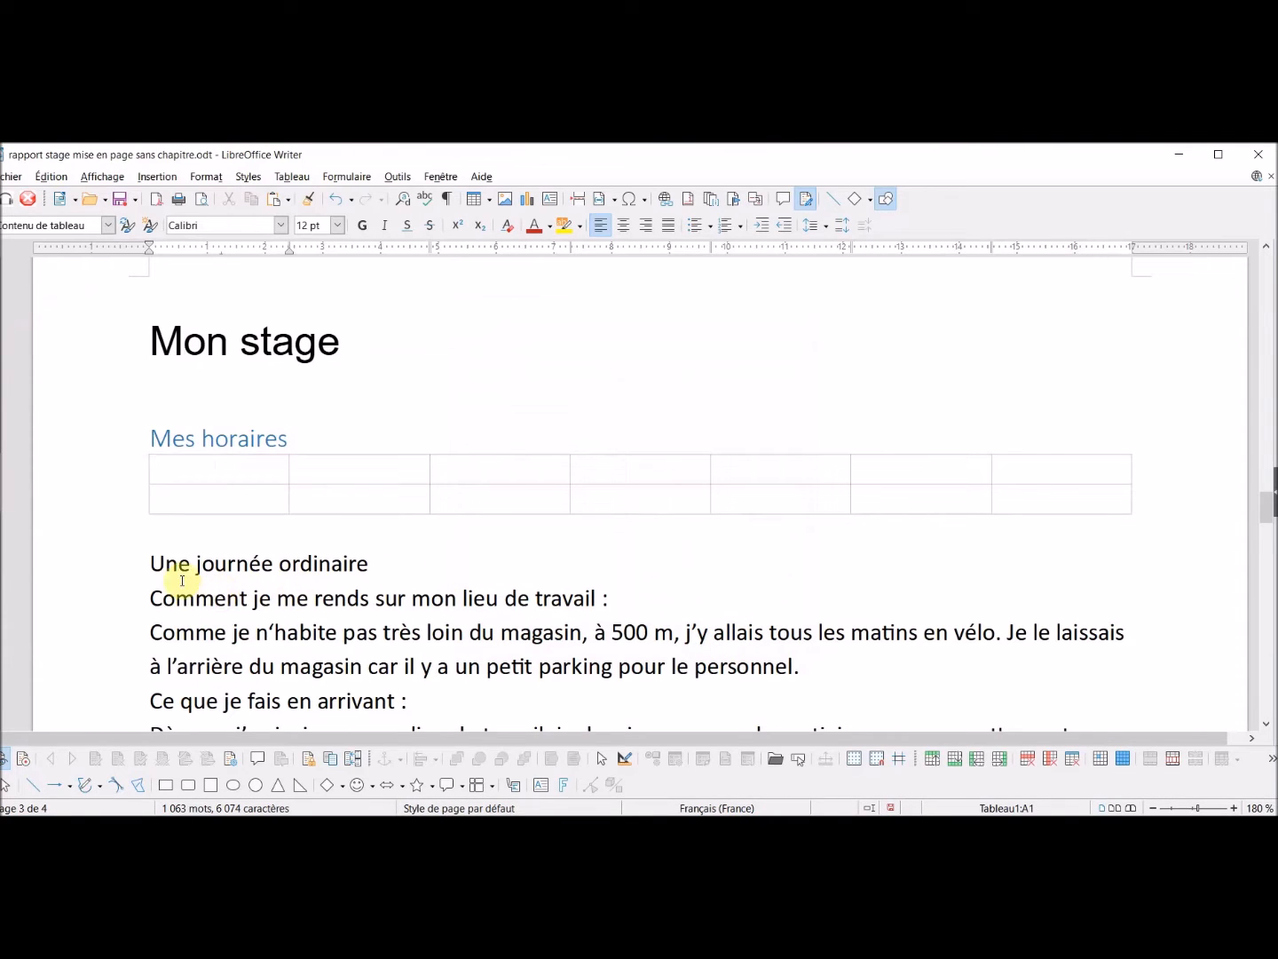
Apply the Titre 2 style to the line "Une journée ordinaire" below the table.
click(148, 563)
click(108, 226)
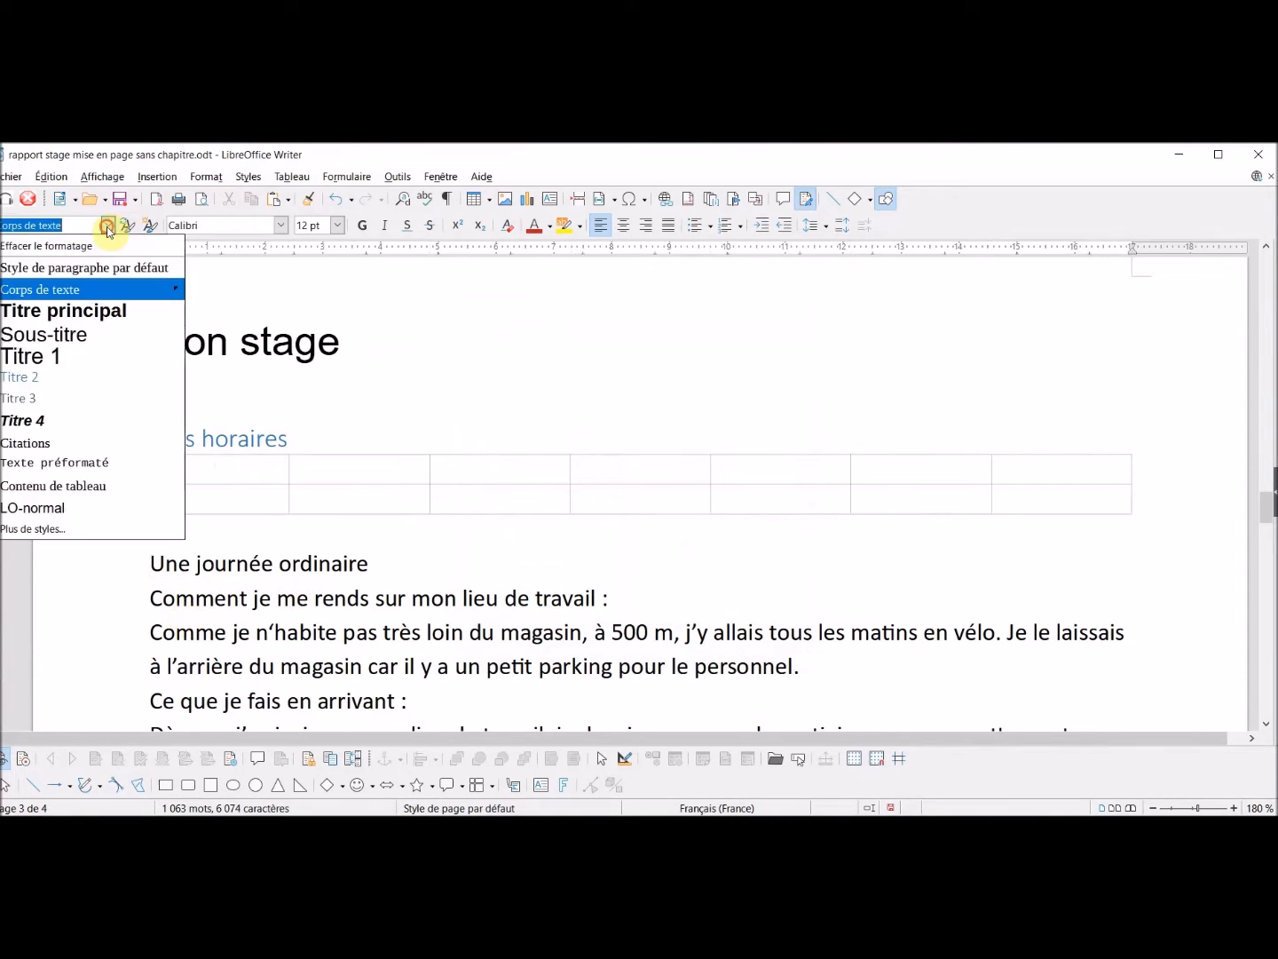
click(38, 378)
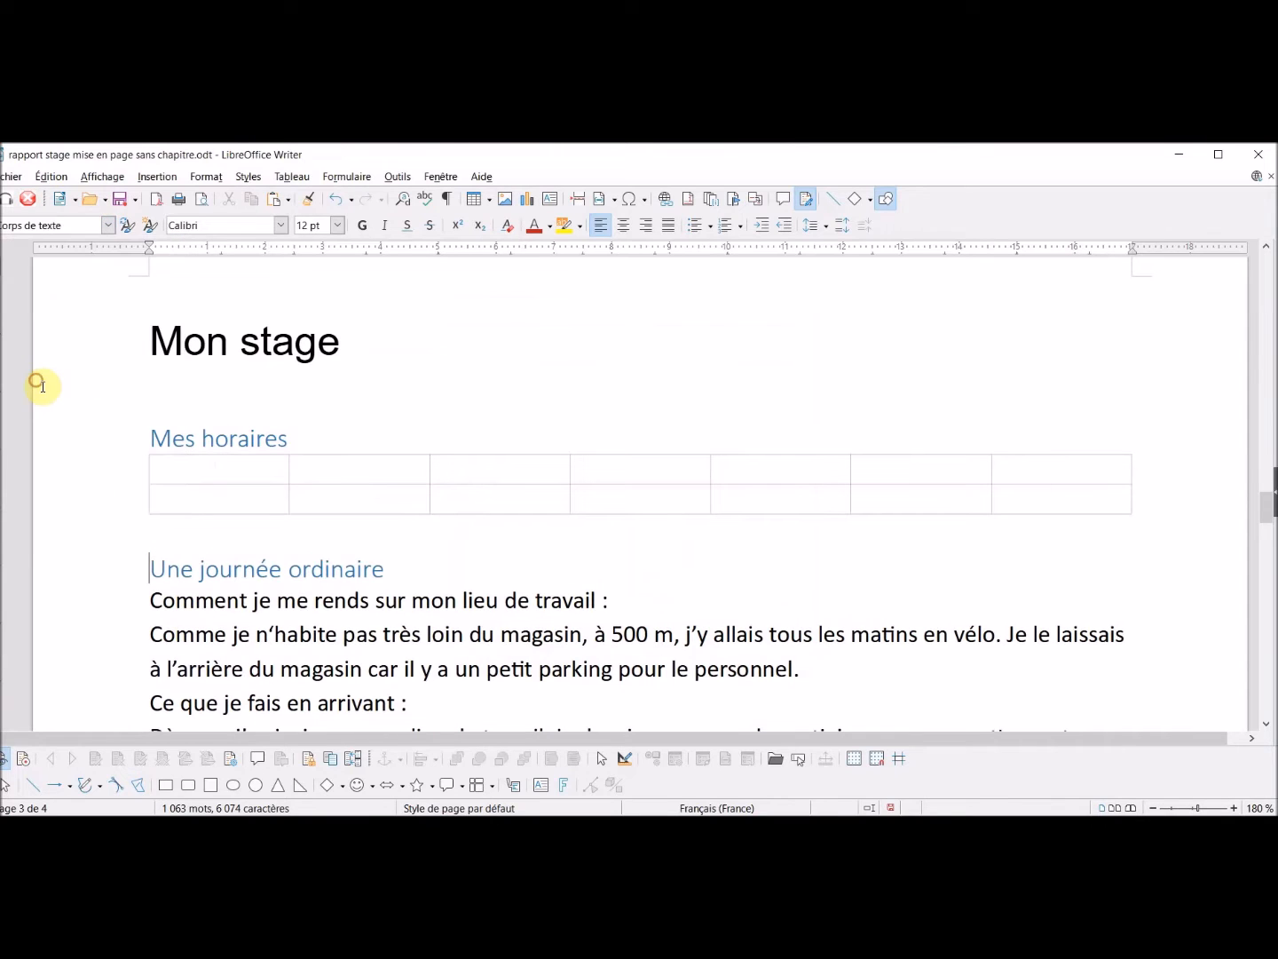
Apply the Titre 3 style to the line "Comment je me rends sur mon lieu de travail :".
scroll(222, 546, down, 1)
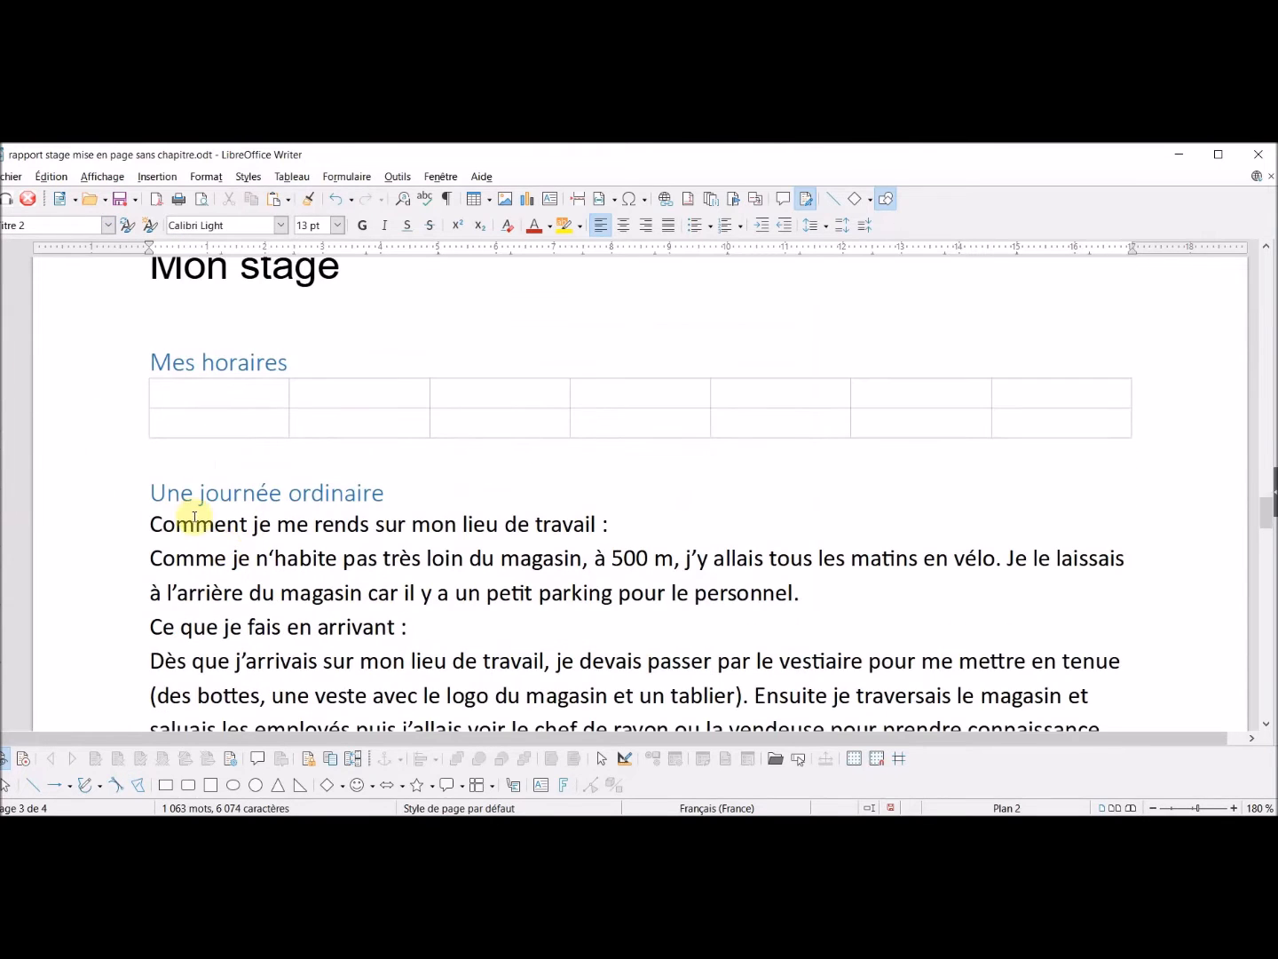
click(148, 524)
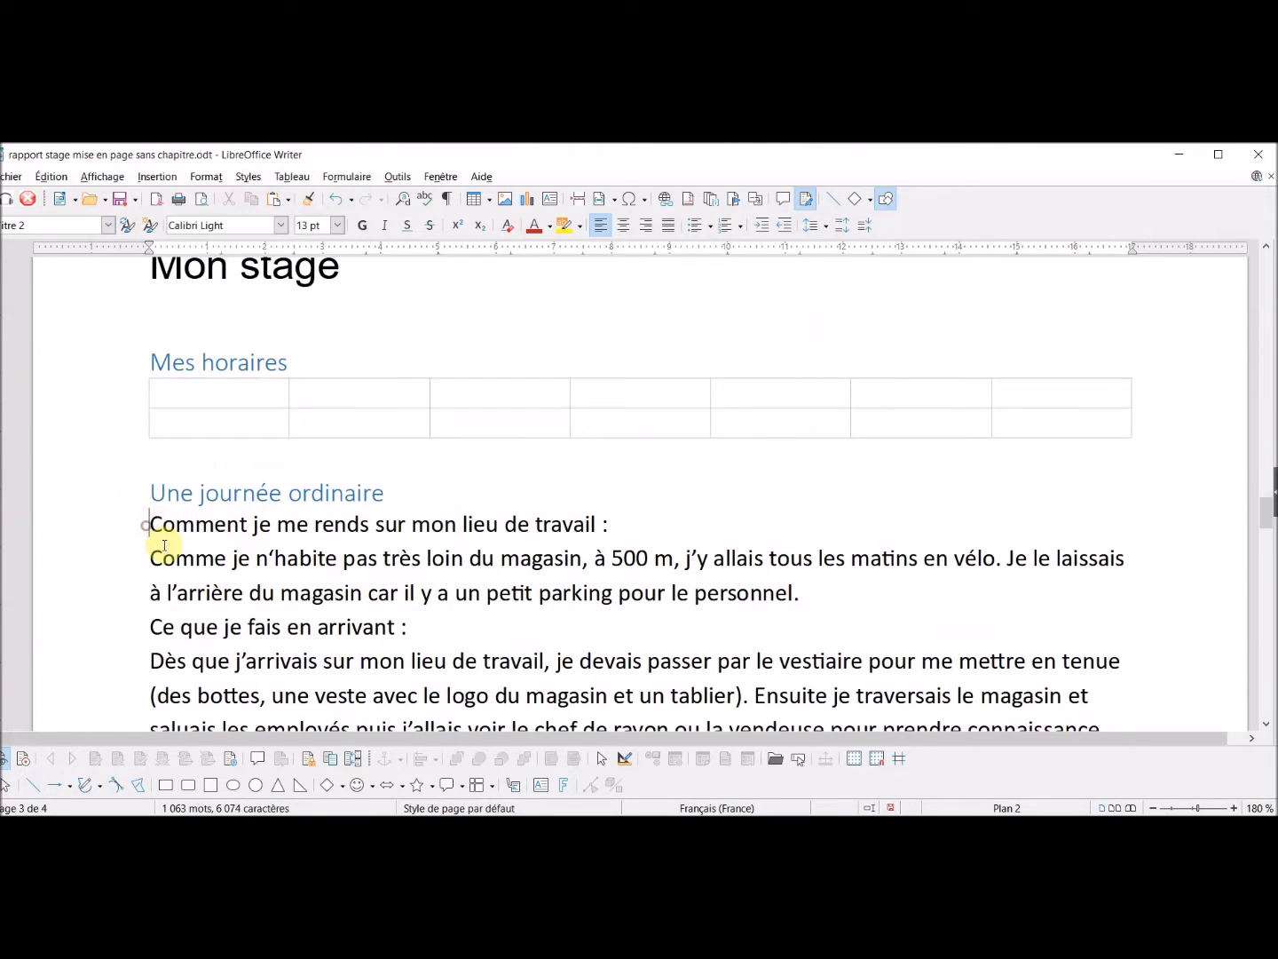
click(108, 225)
click(63, 398)
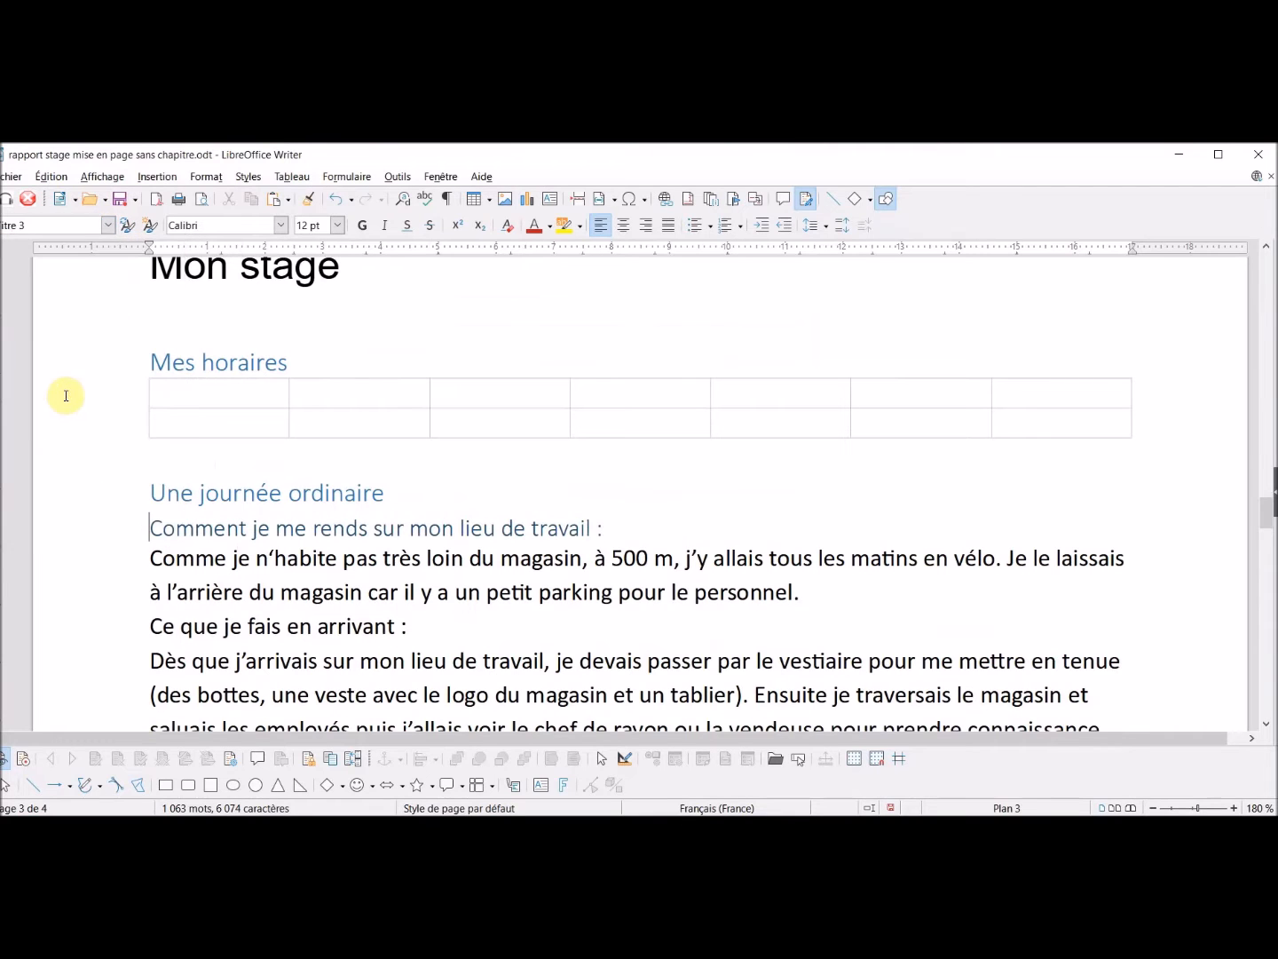
Apply the Titre 3 style to the line "Ce que je fais en arrivant :".
click(146, 625)
click(109, 224)
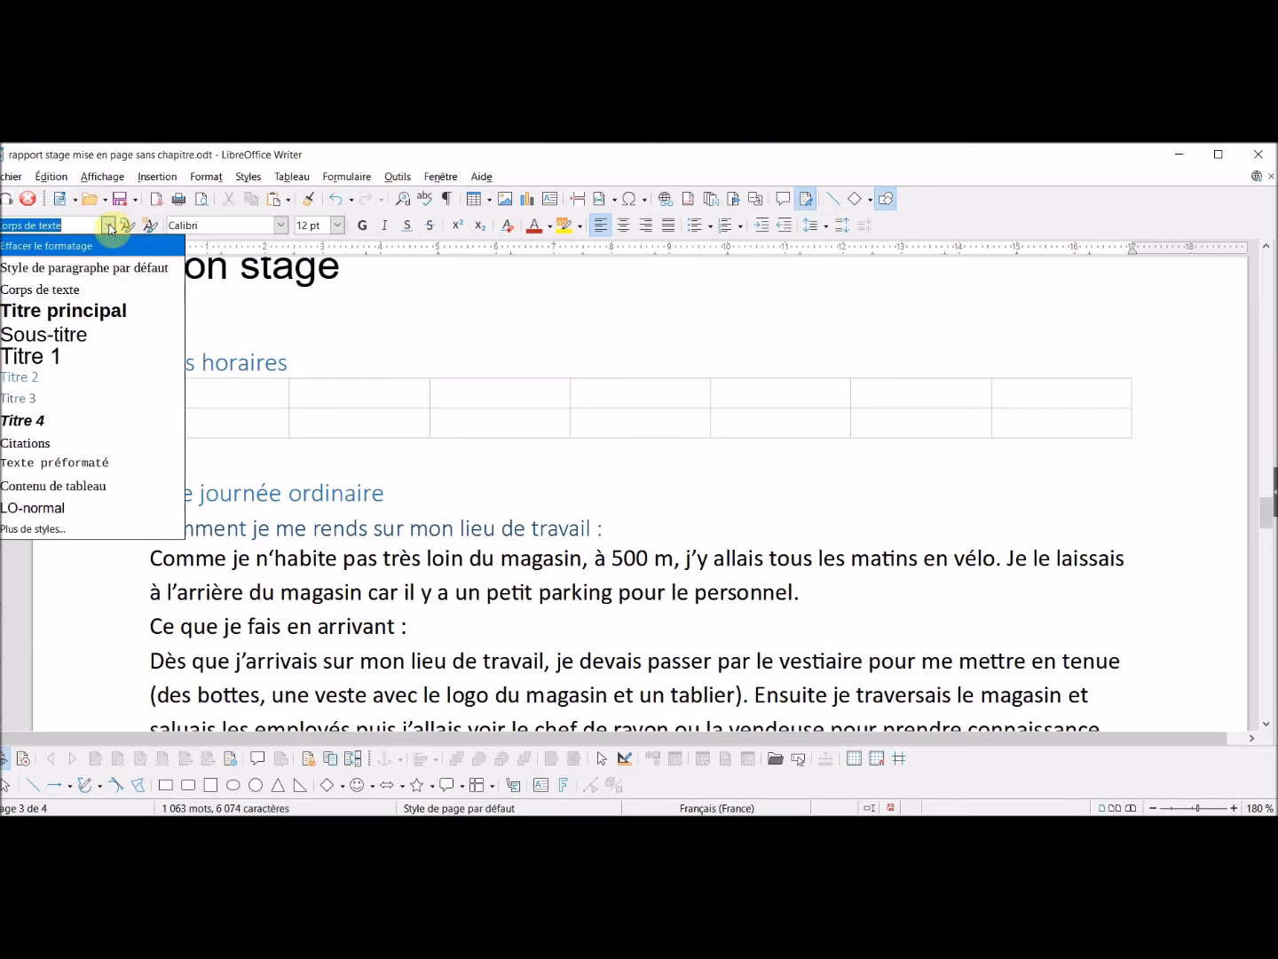
click(54, 396)
Apply the Titre 3 style to the line "Des activités que je fais tous les jours :".
scroll(404, 555, down, 3)
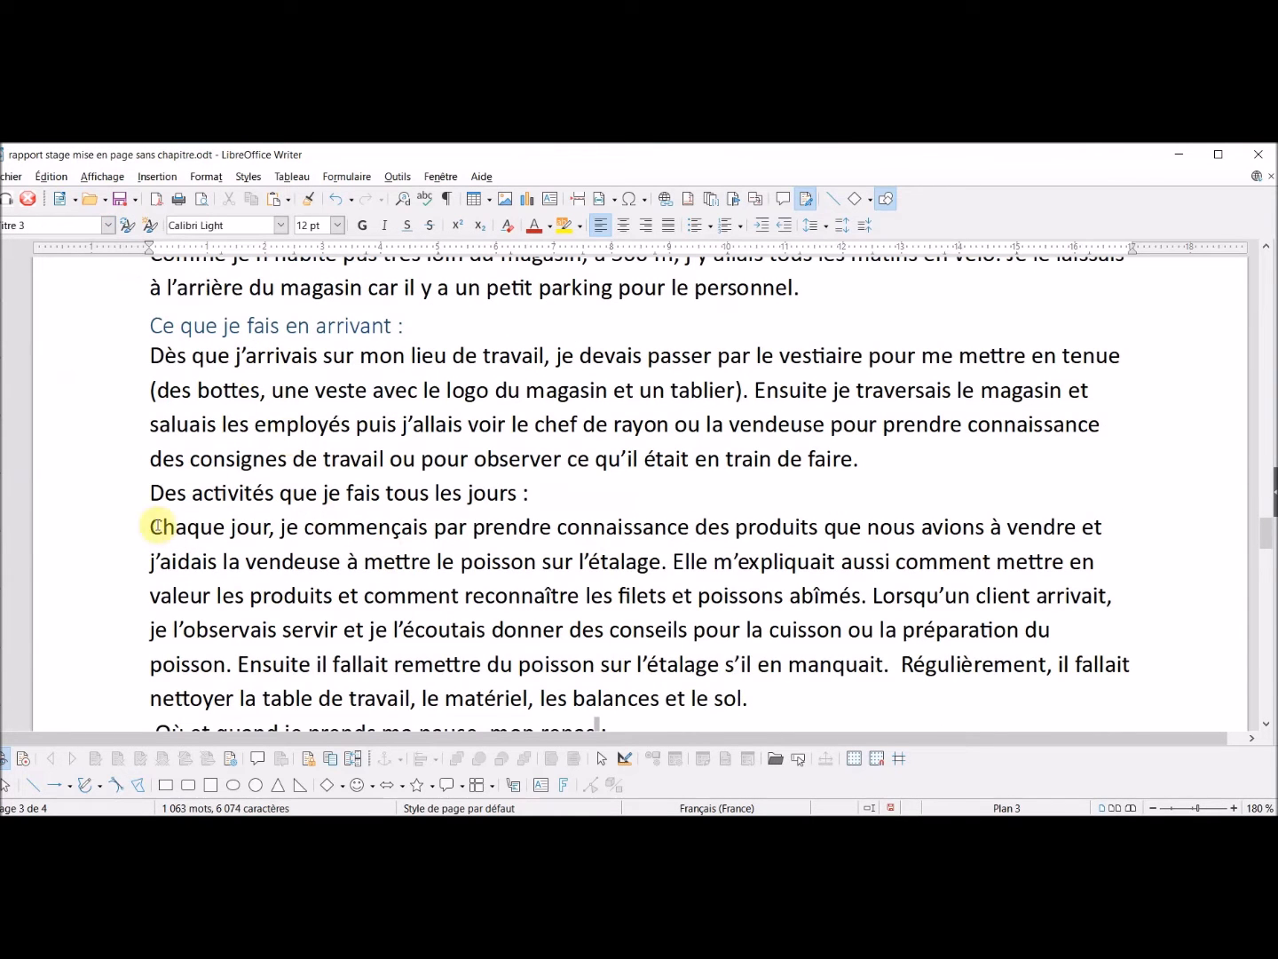
click(156, 495)
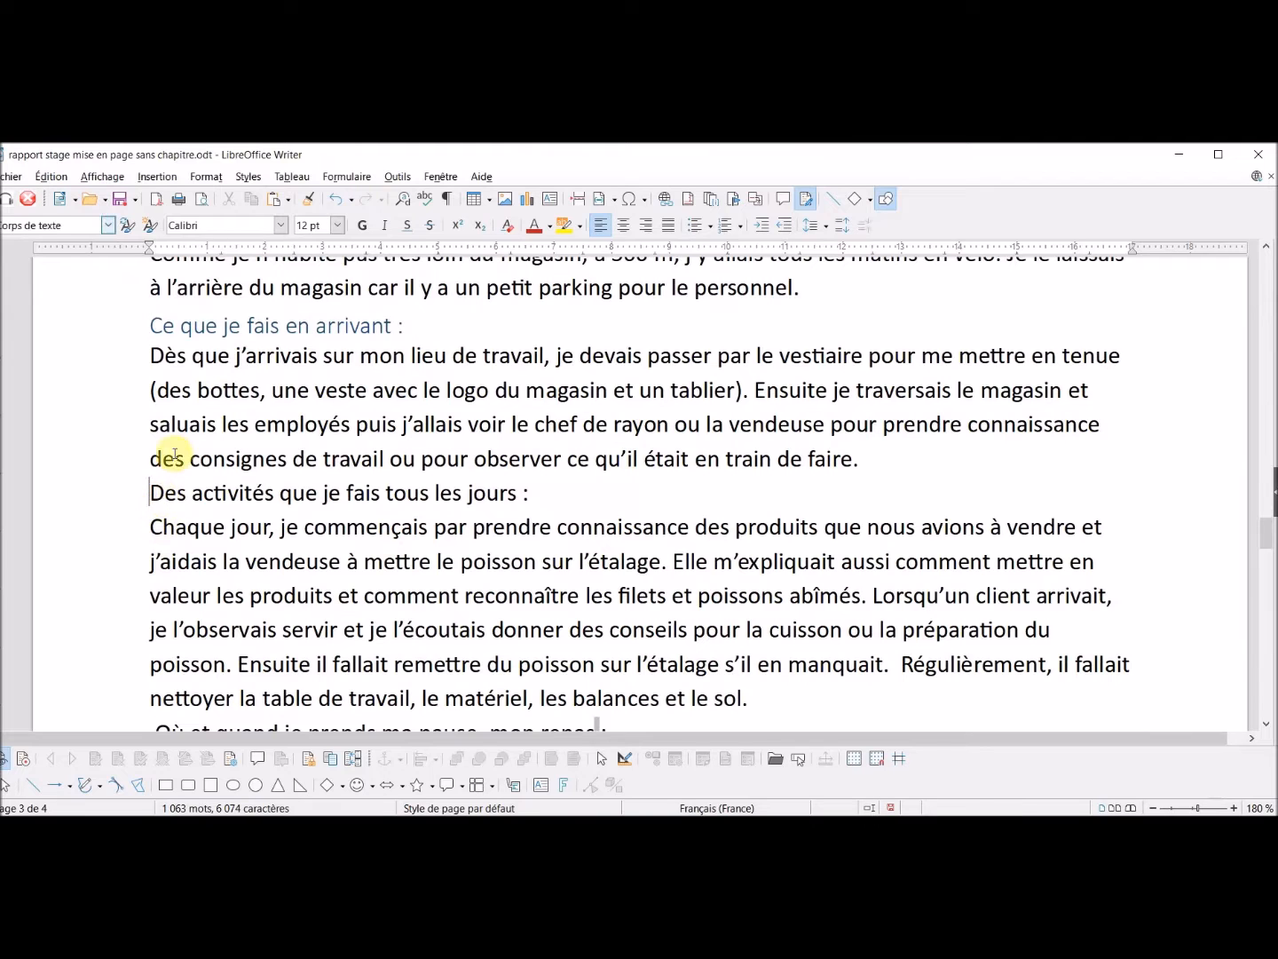
click(110, 225)
click(62, 396)
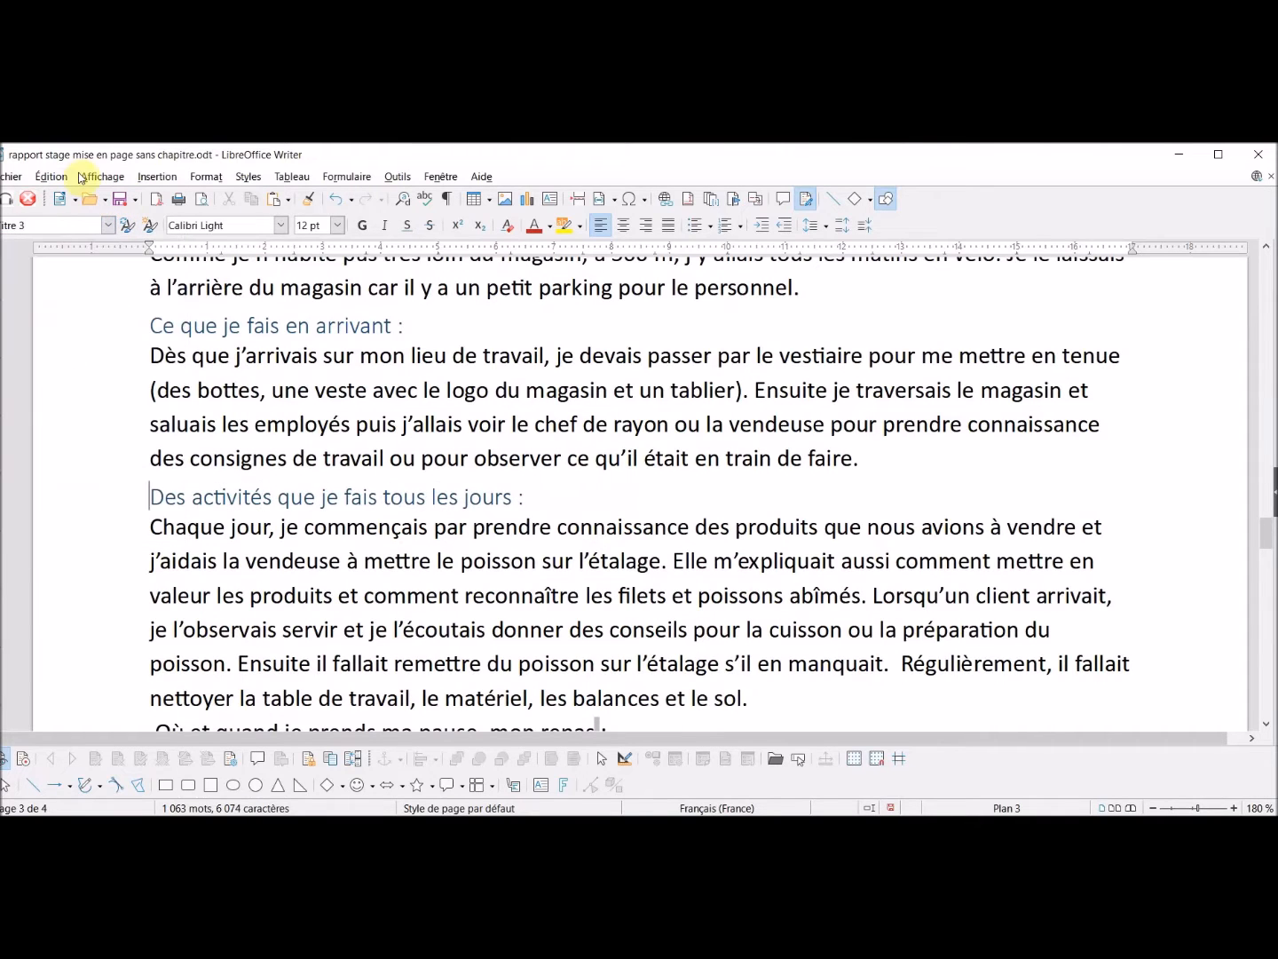
Apply the Titre 2 style to the line "Partie technique" below the paragraph about the lunch break.
scroll(74, 176, down, 2)
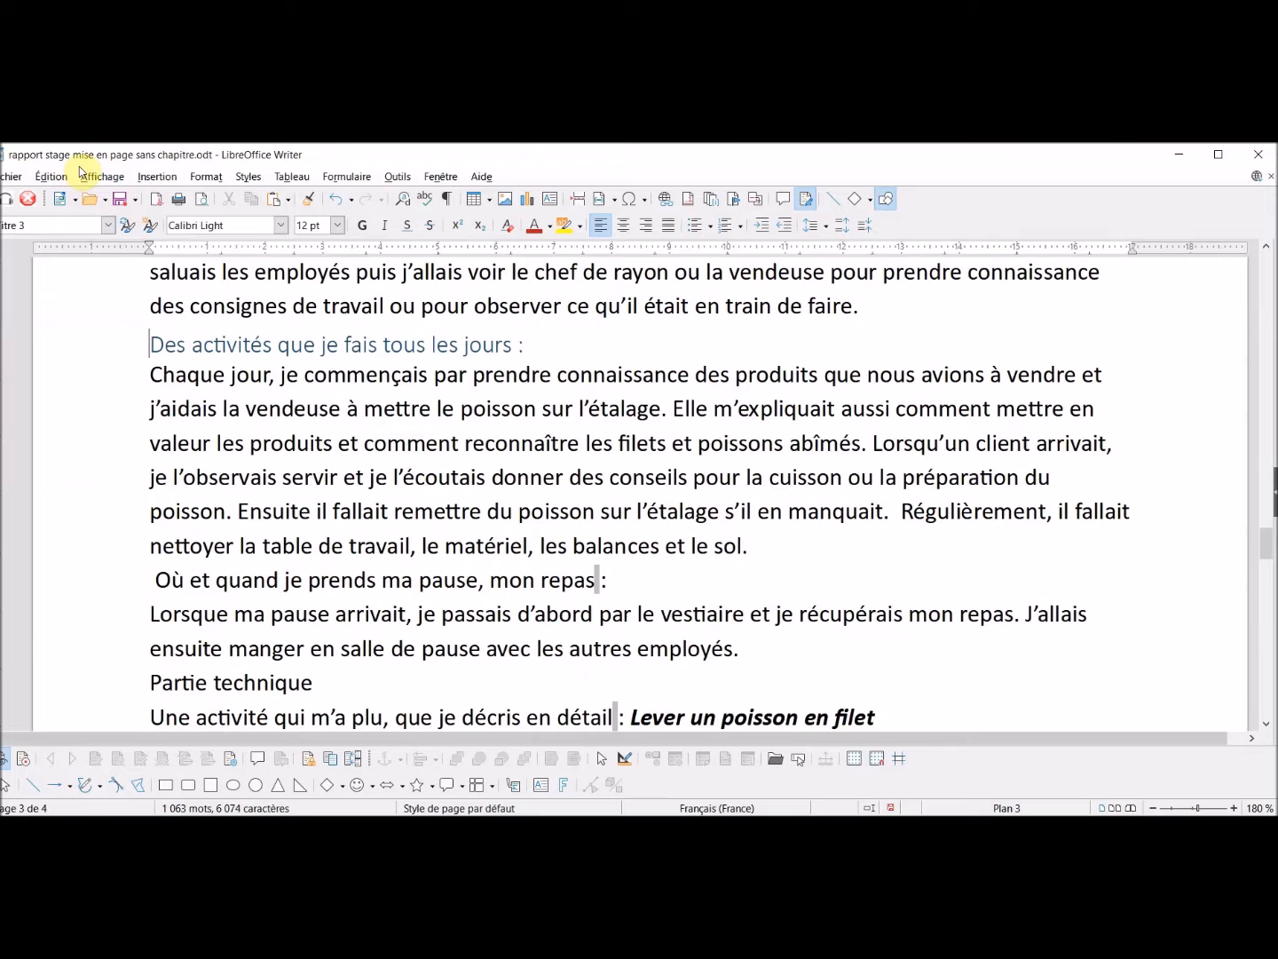
scroll(79, 171, up, 1)
scroll(80, 172, down, 2)
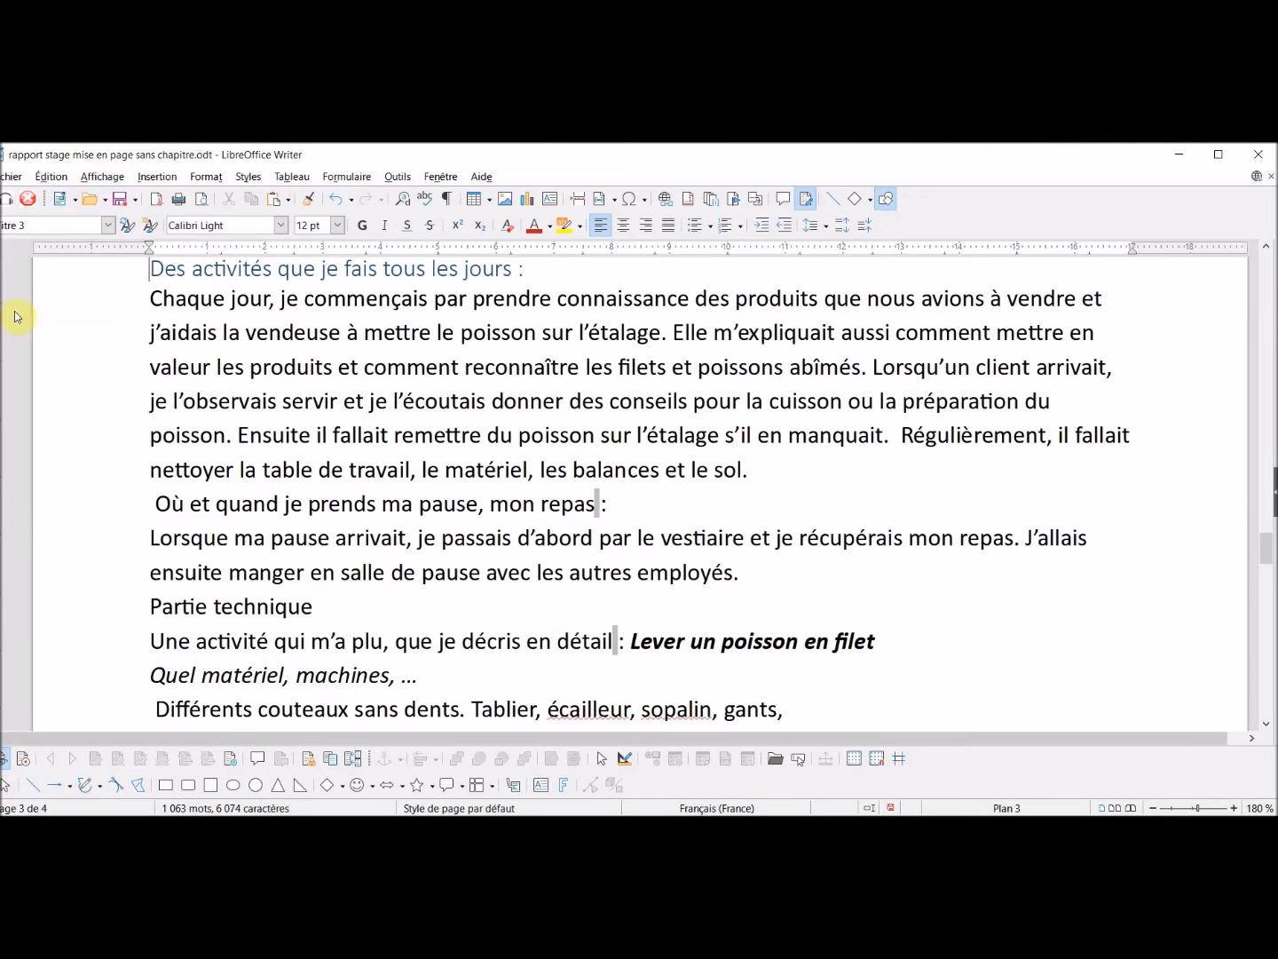
click(148, 606)
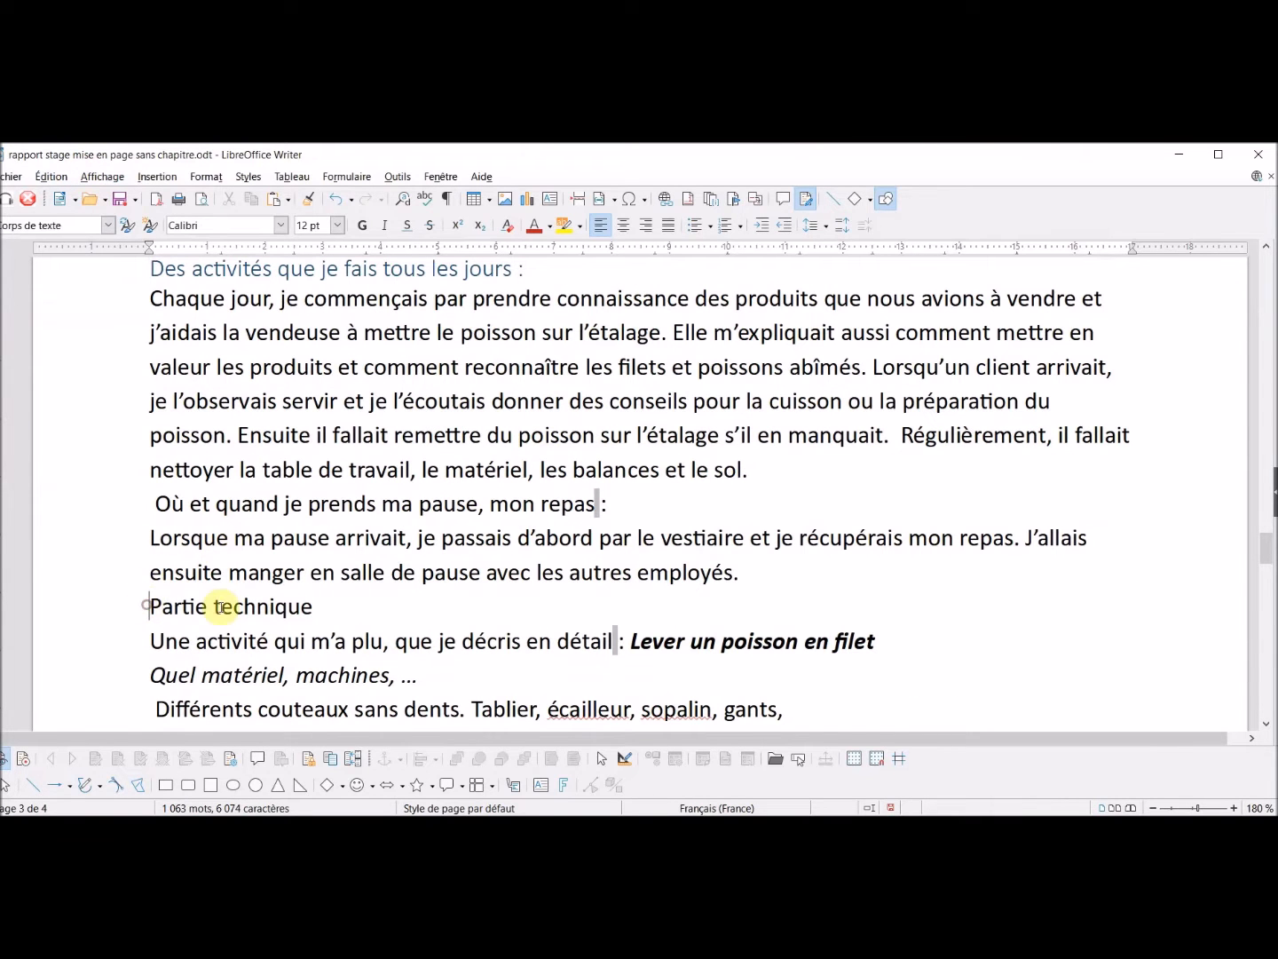
scroll(381, 435, up, 2)
scroll(384, 436, up, 5)
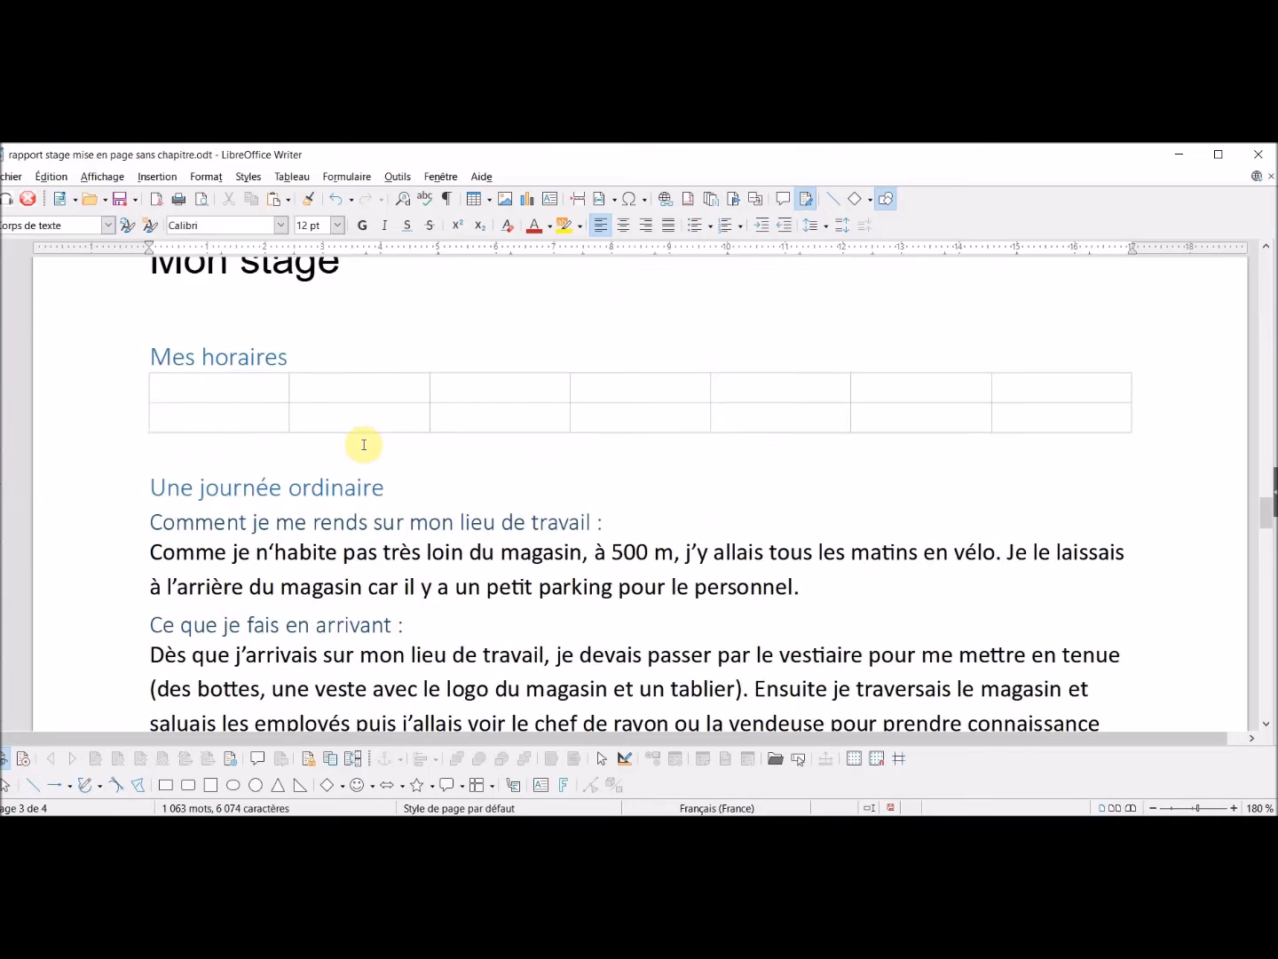
scroll(364, 443, up, 1)
scroll(359, 442, down, 8)
scroll(356, 443, up, 1)
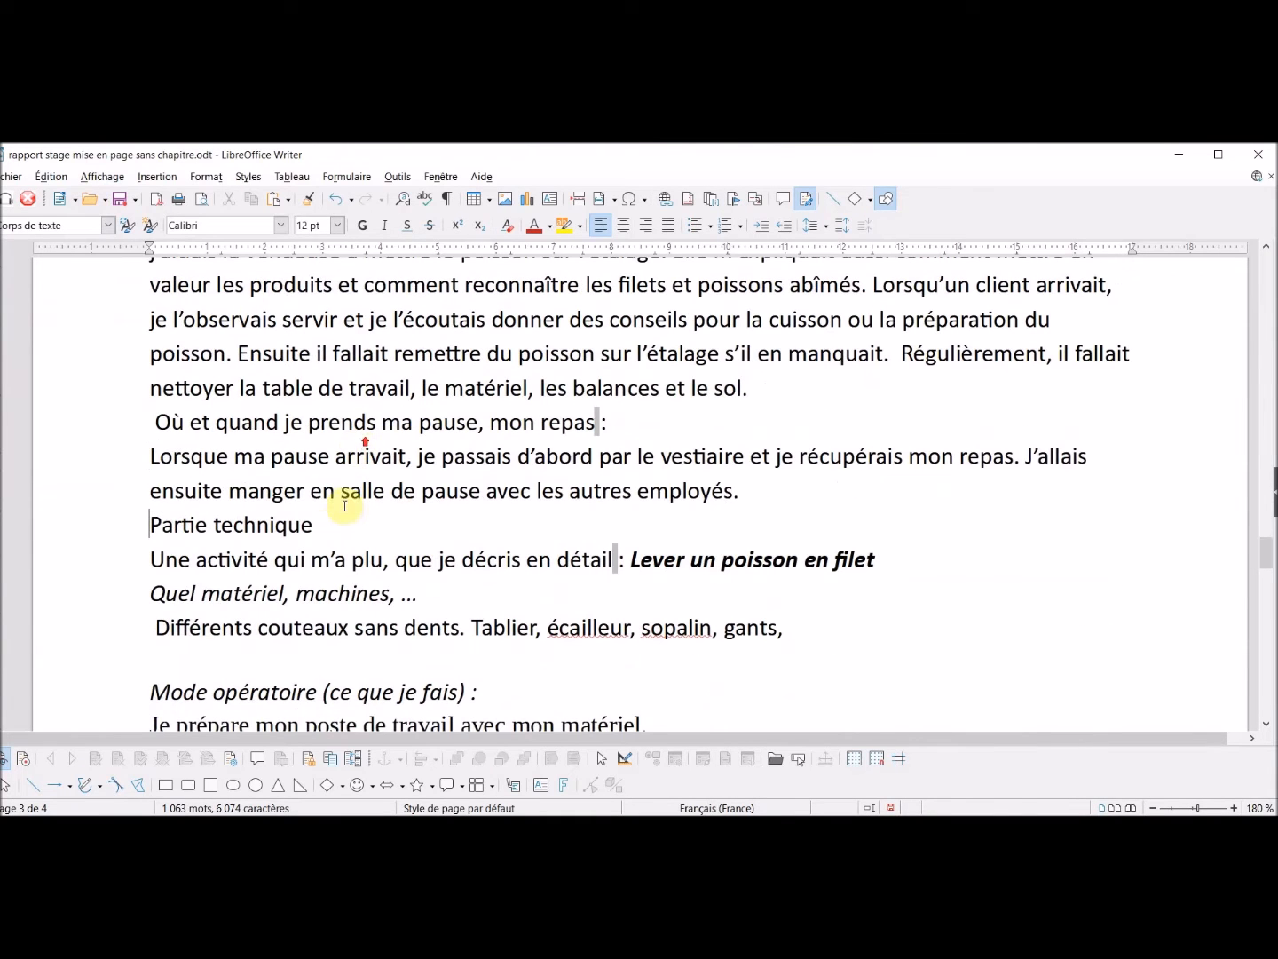
click(113, 228)
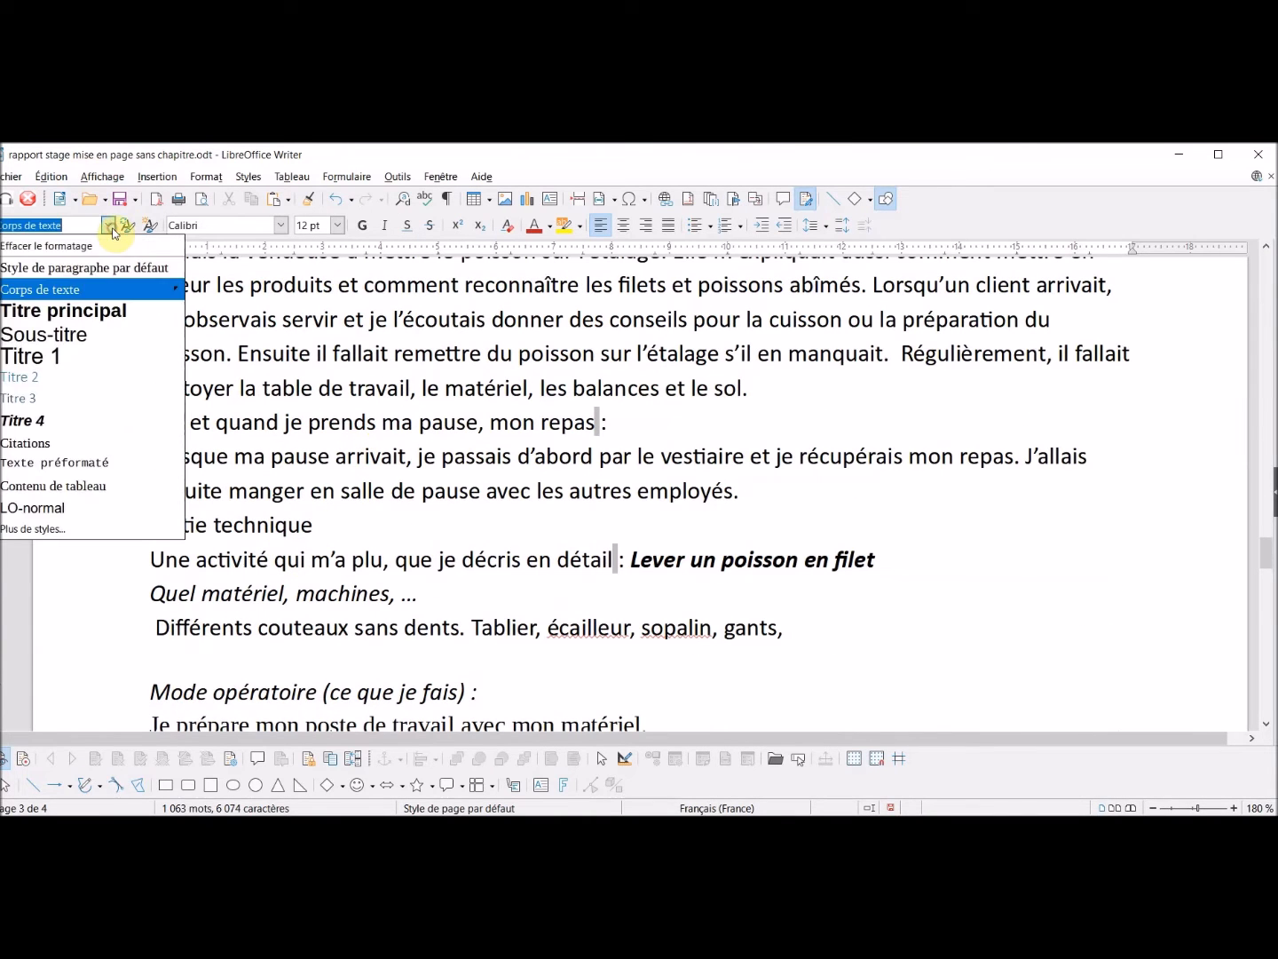
click(47, 378)
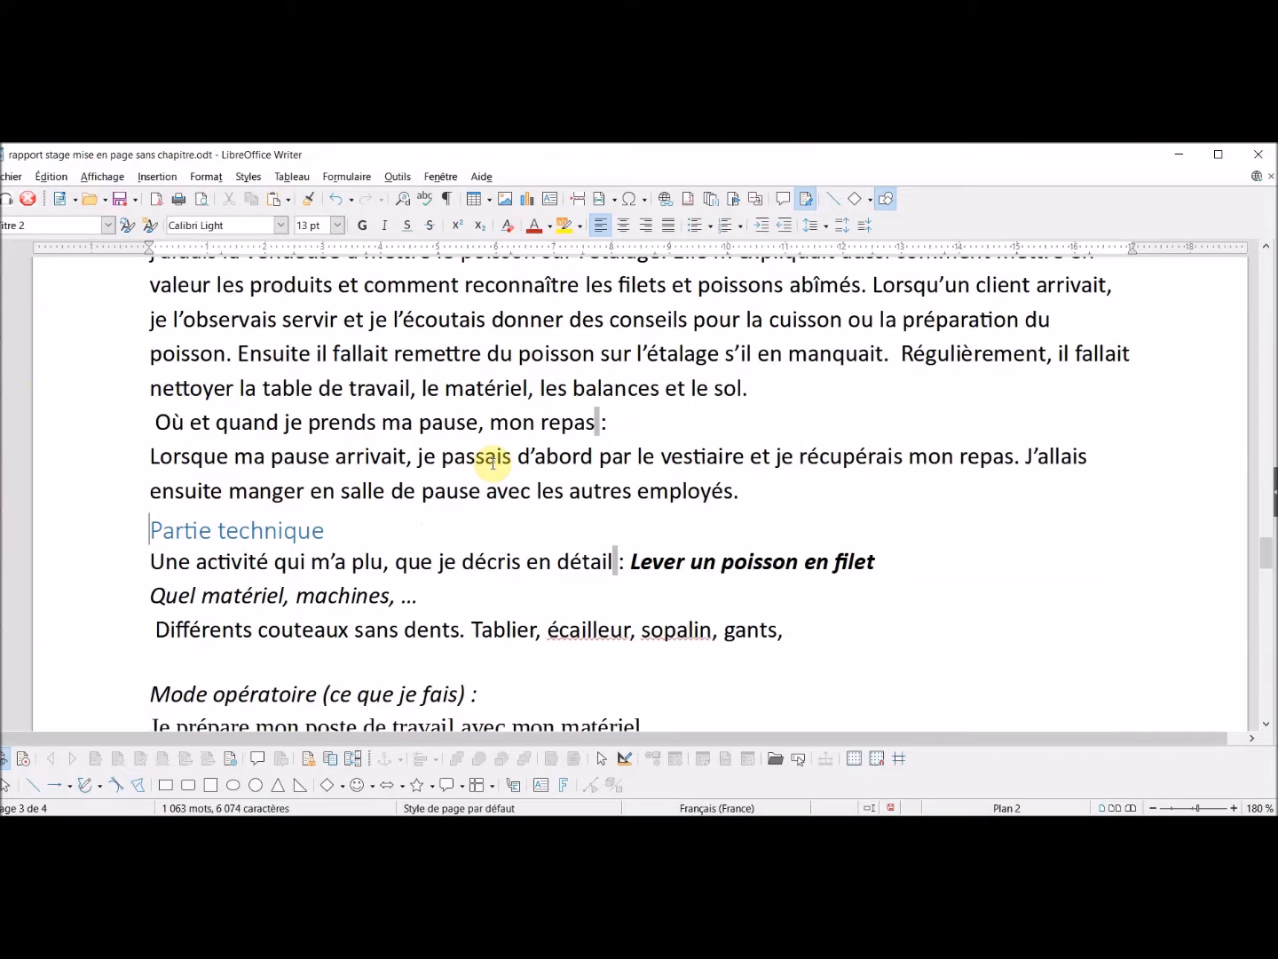
In the chapter numbering settings, give level 1 the number format 1, 2, 3..., the paragraph style Titre 1 and the separator "-" after the number.
scroll(494, 463, up, 6)
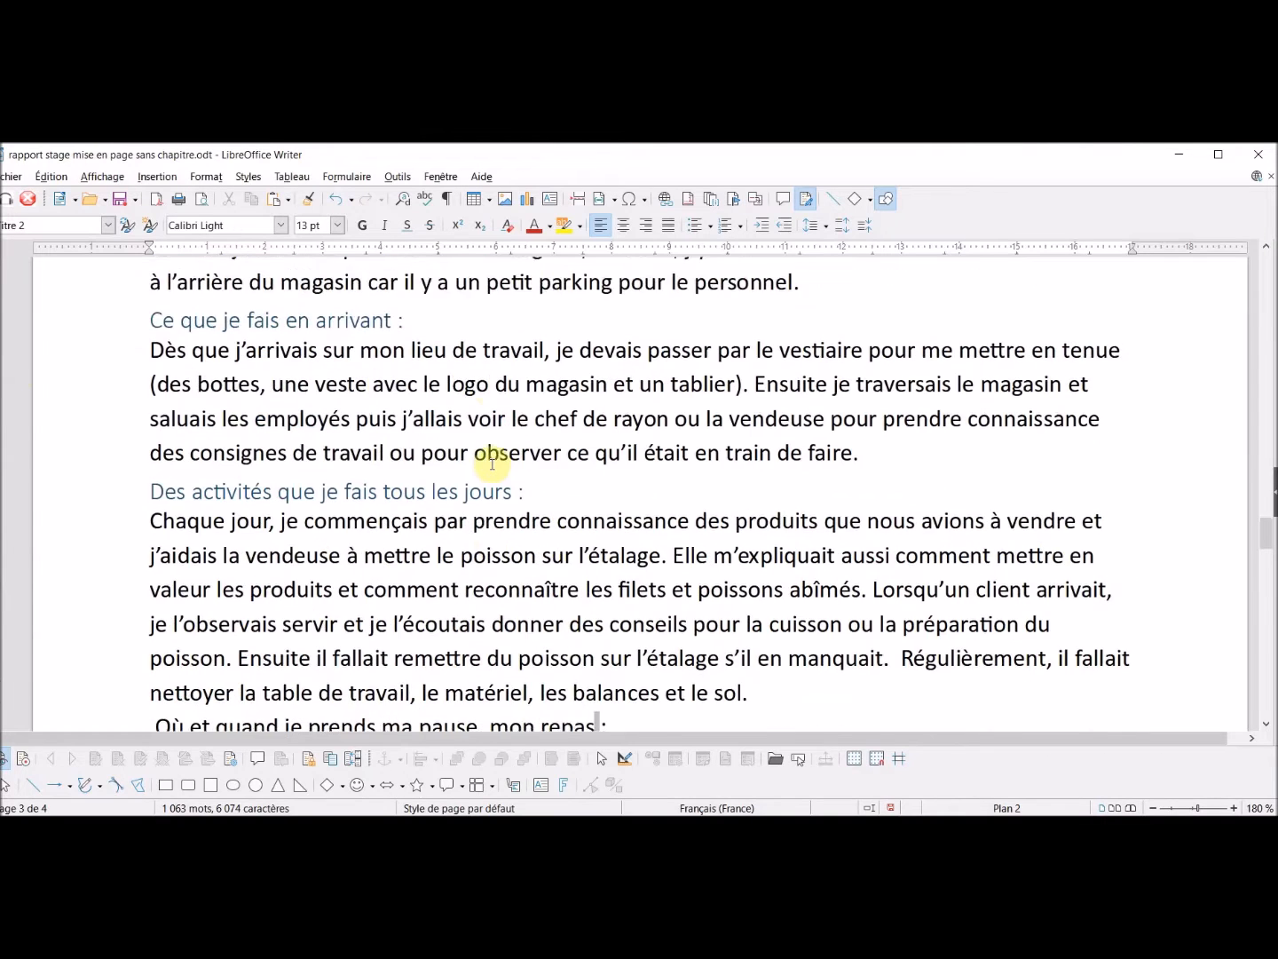
scroll(493, 464, up, 4)
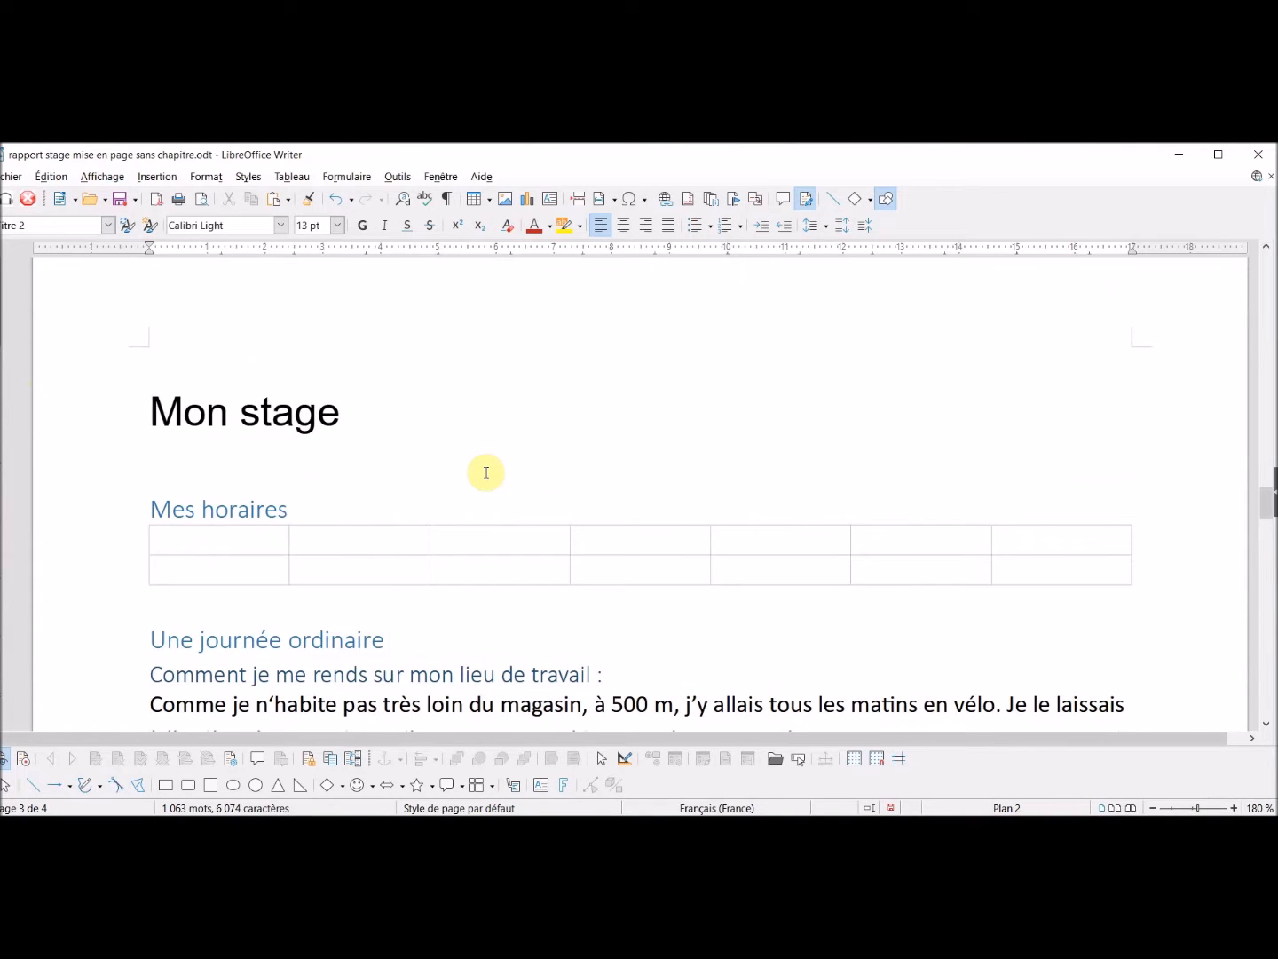
scroll(486, 472, up, 1)
scroll(485, 473, up, 15)
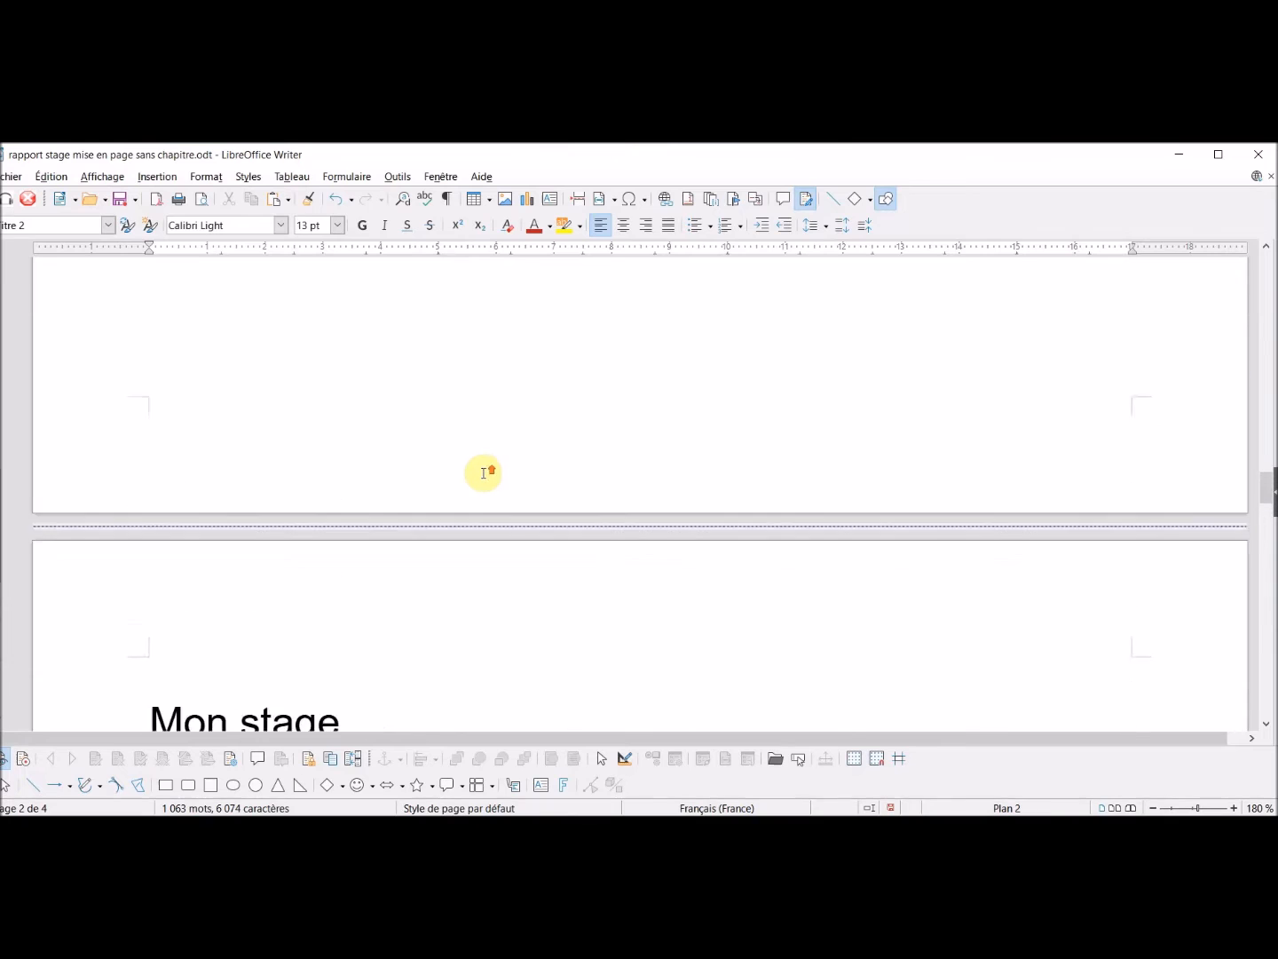
scroll(482, 474, up, 2)
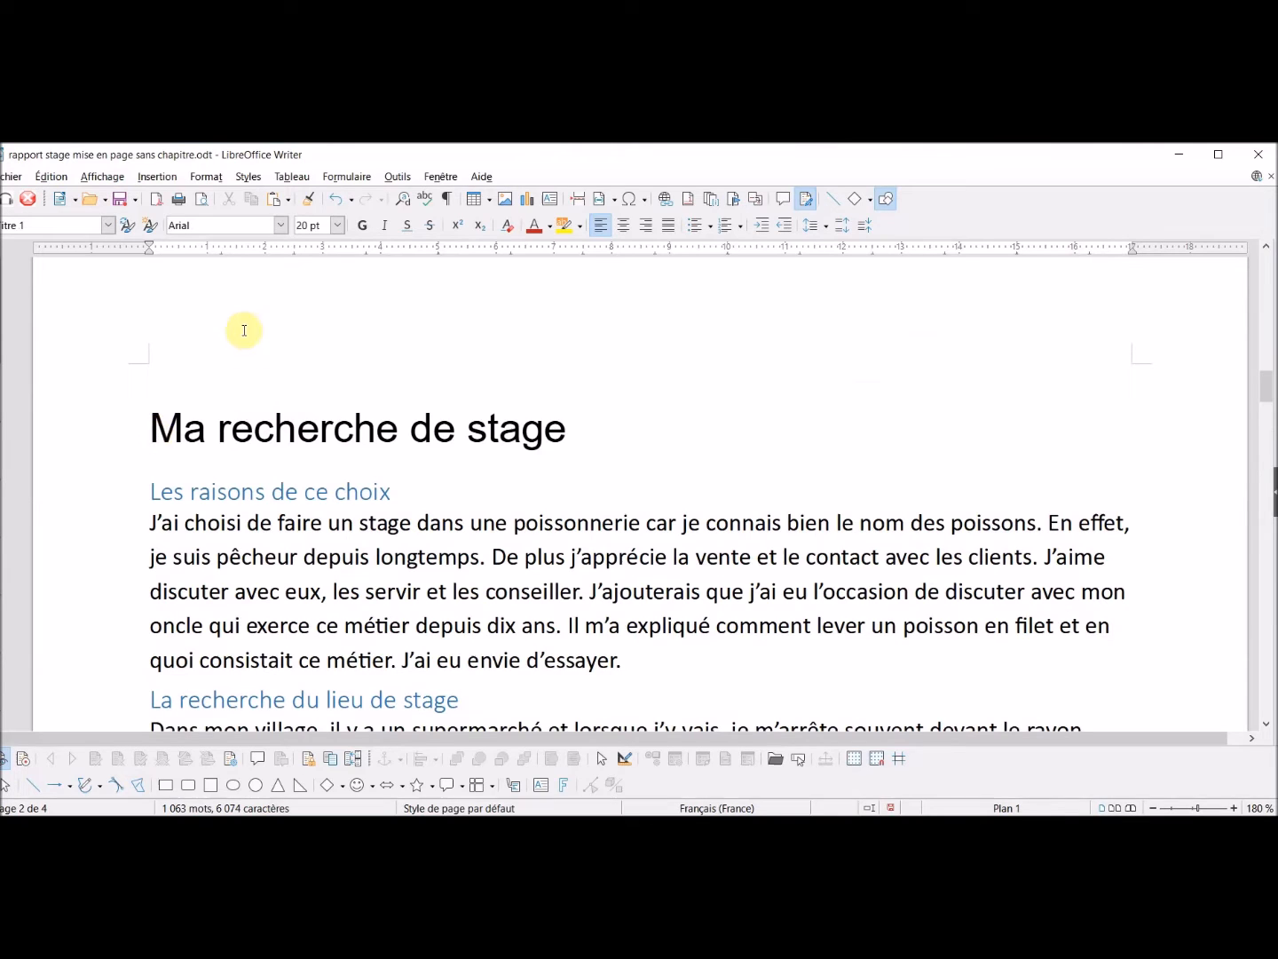
click(398, 179)
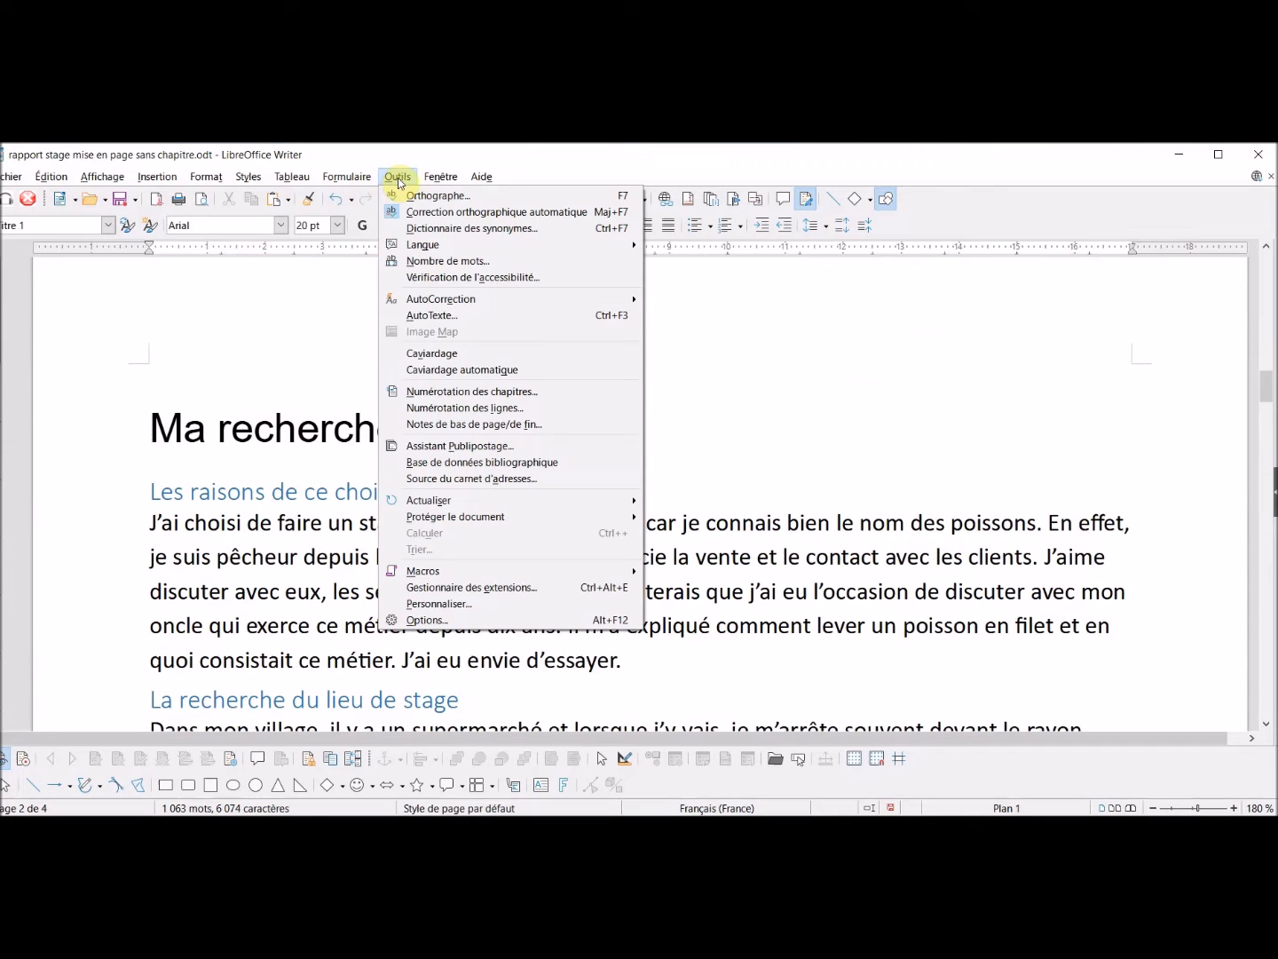
click(445, 394)
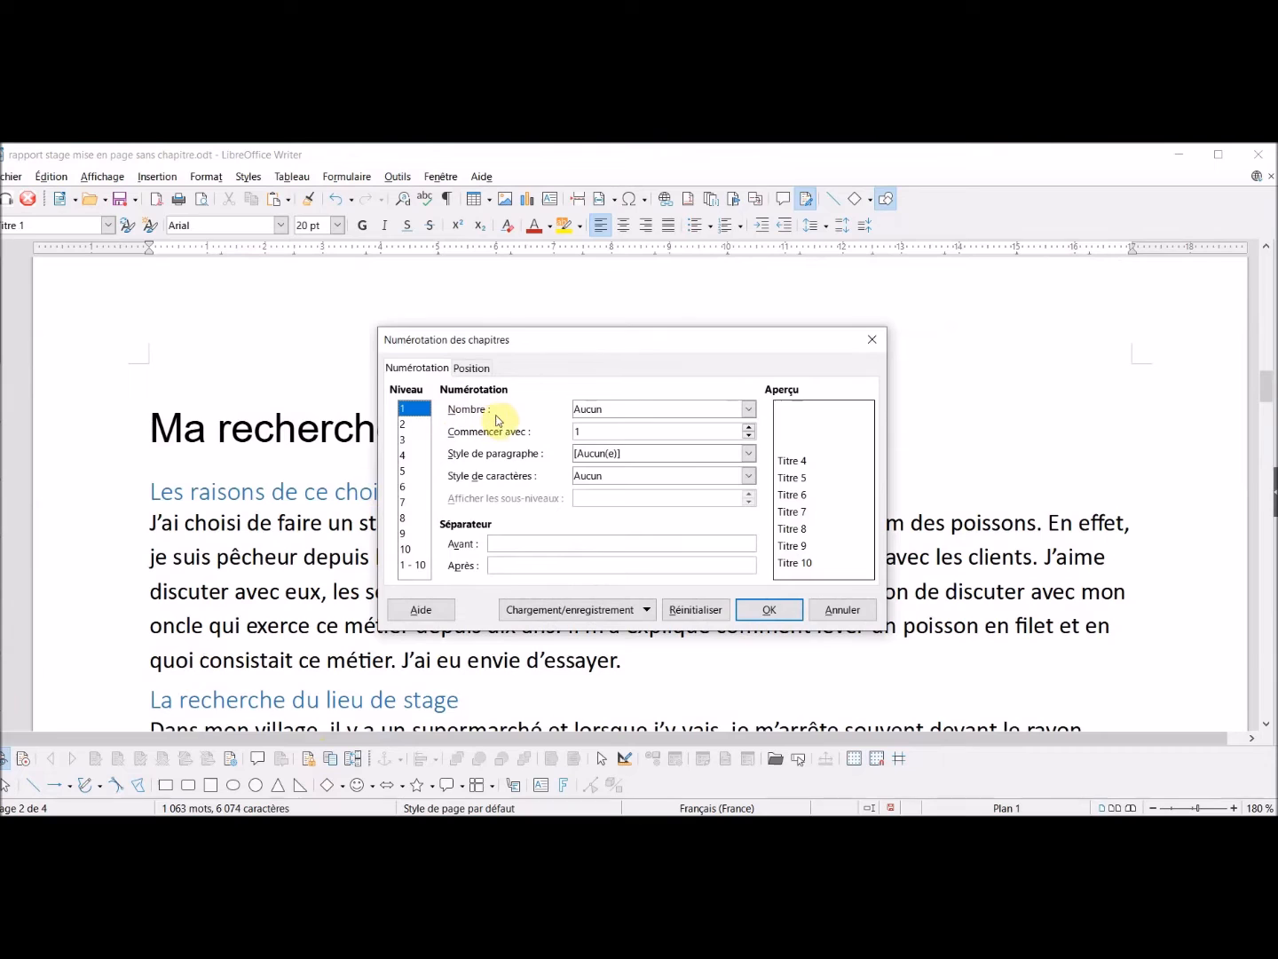
click(750, 411)
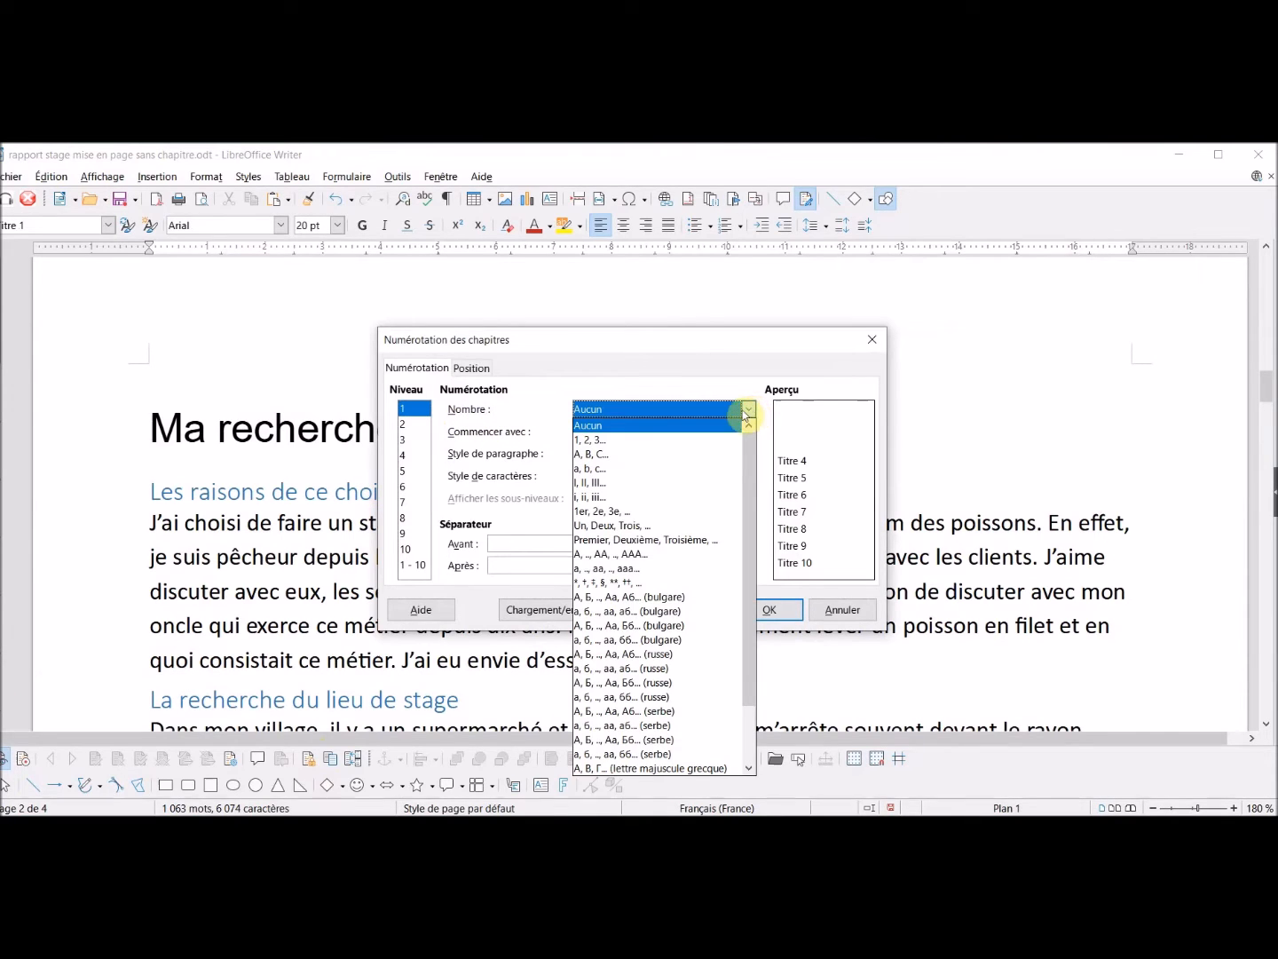
click(692, 442)
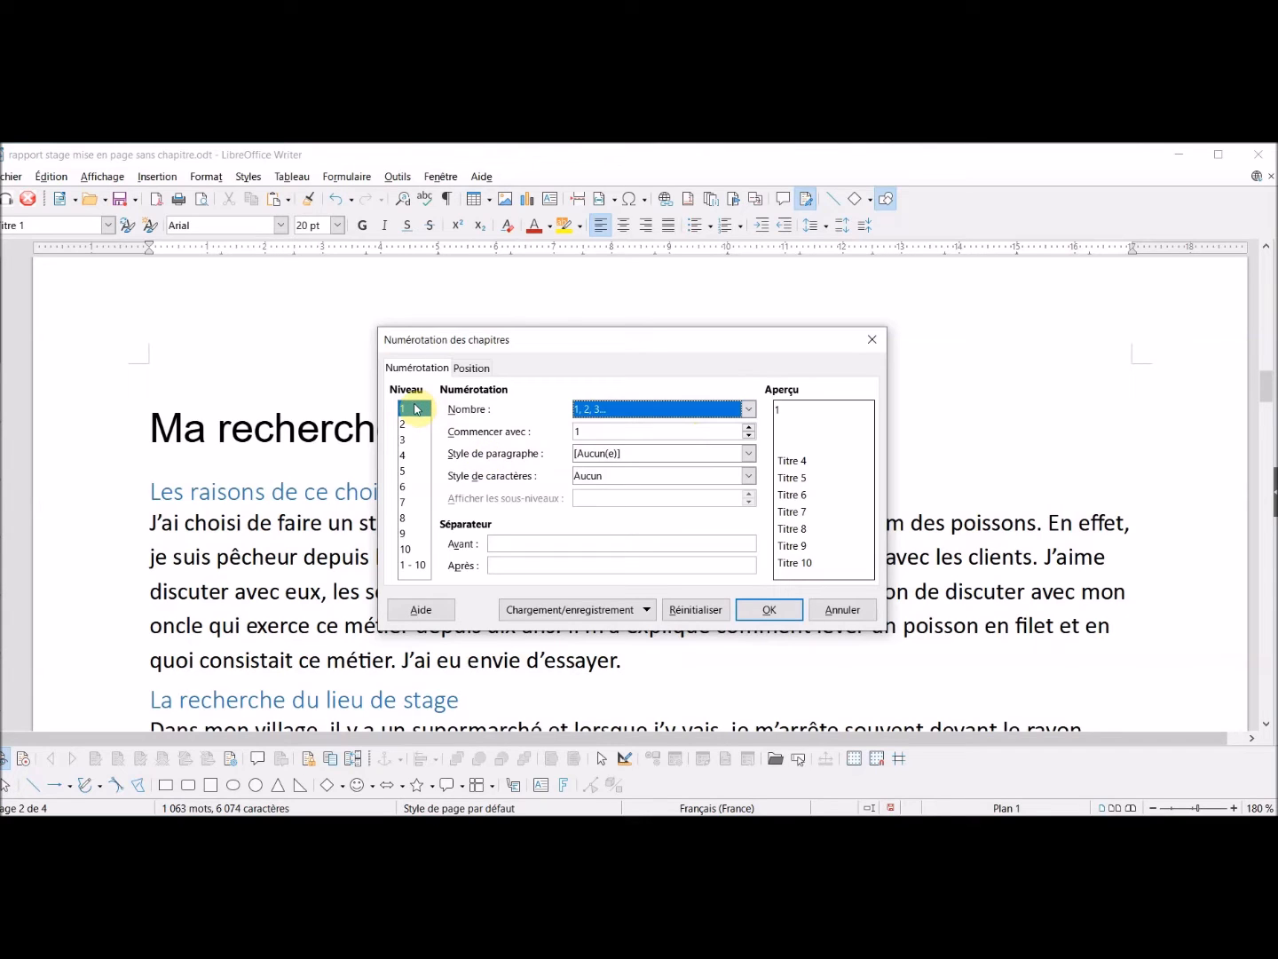
click(749, 452)
click(609, 615)
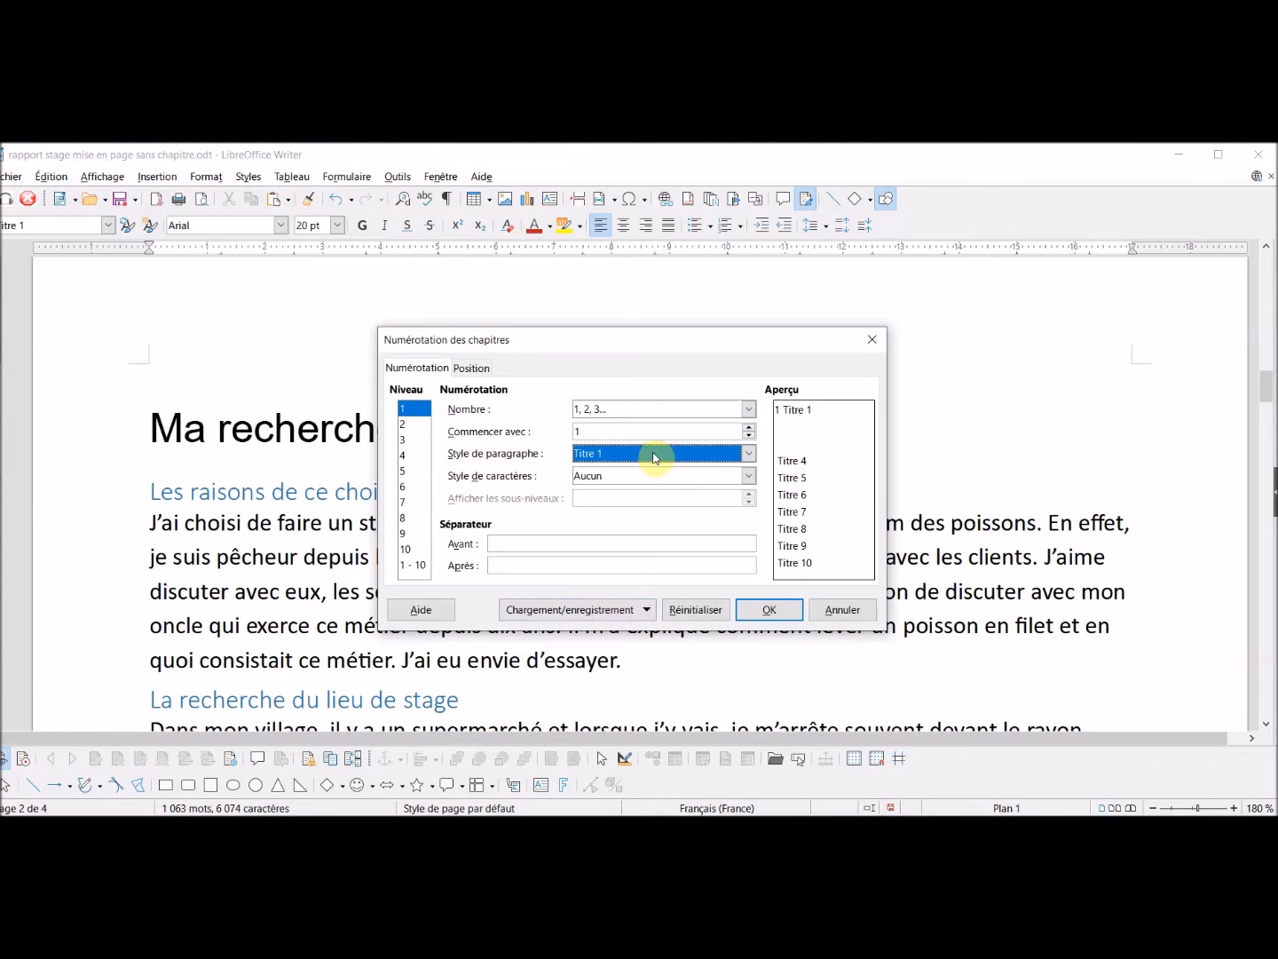
click(501, 563)
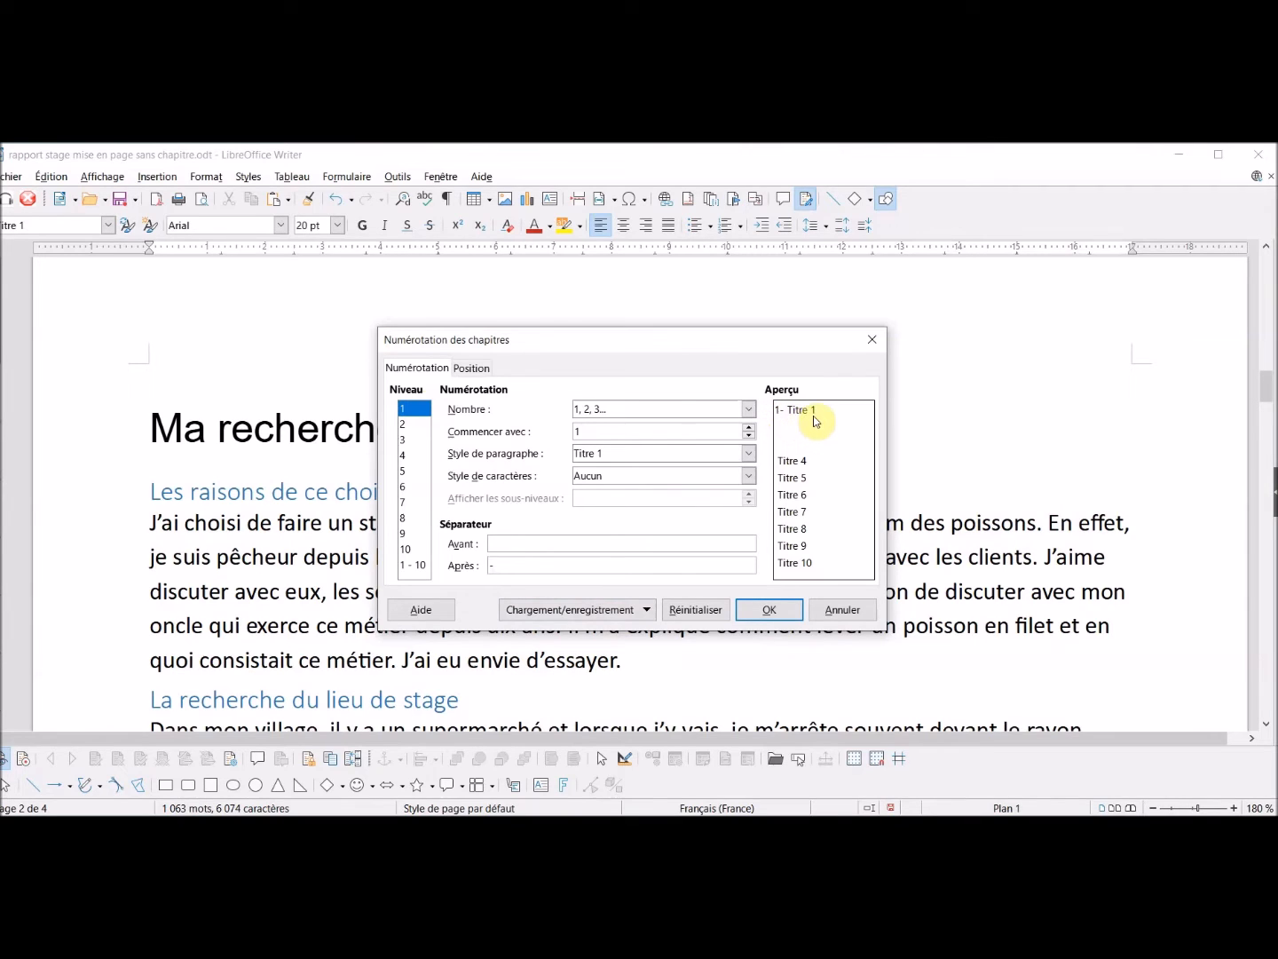
For chapter numbering level 2, set the paragraph style Titre 2, the separator "-" after the number and 2 displayed sublevels.
click(411, 424)
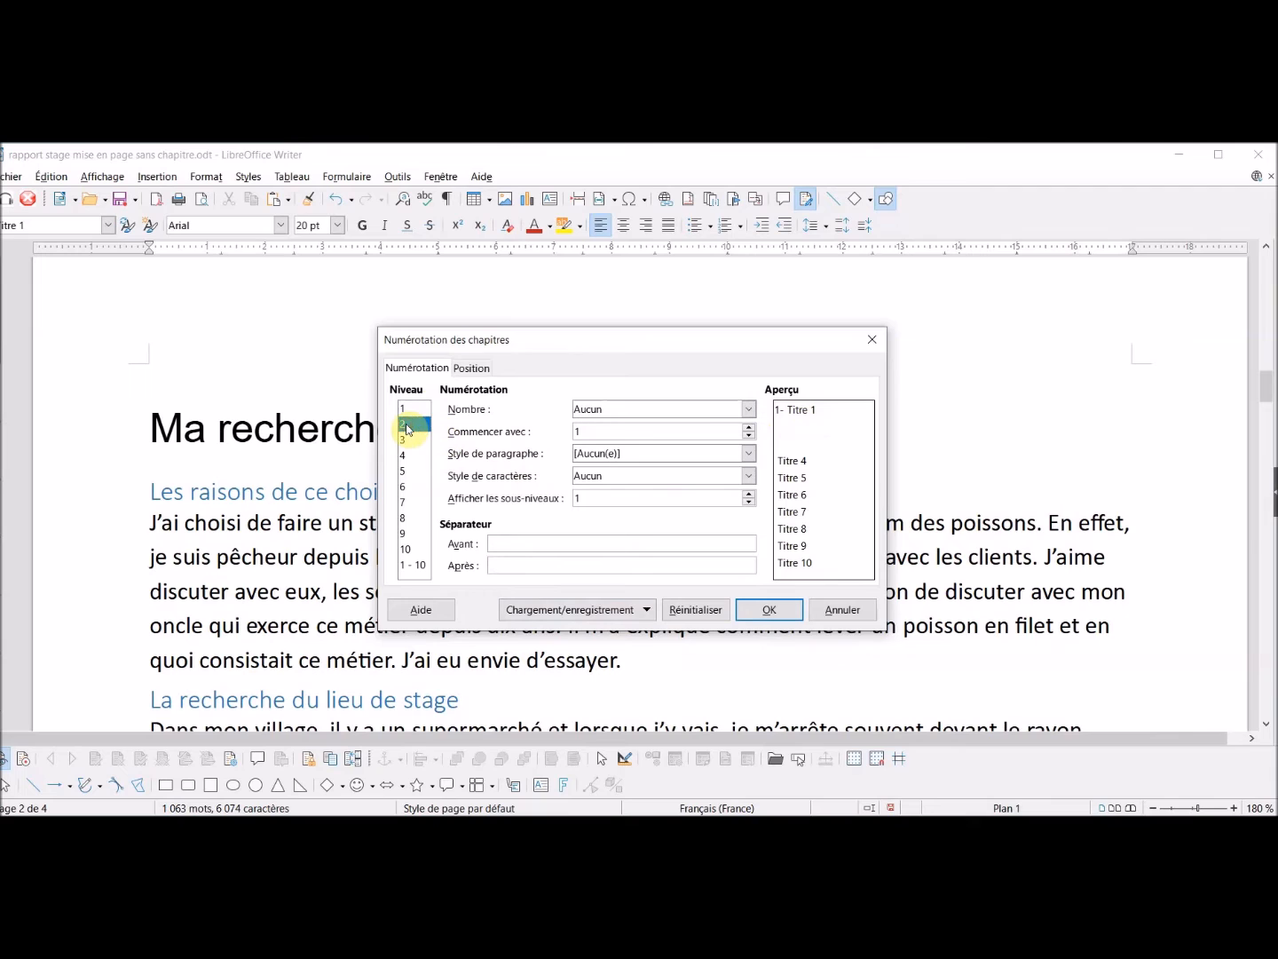
click(749, 454)
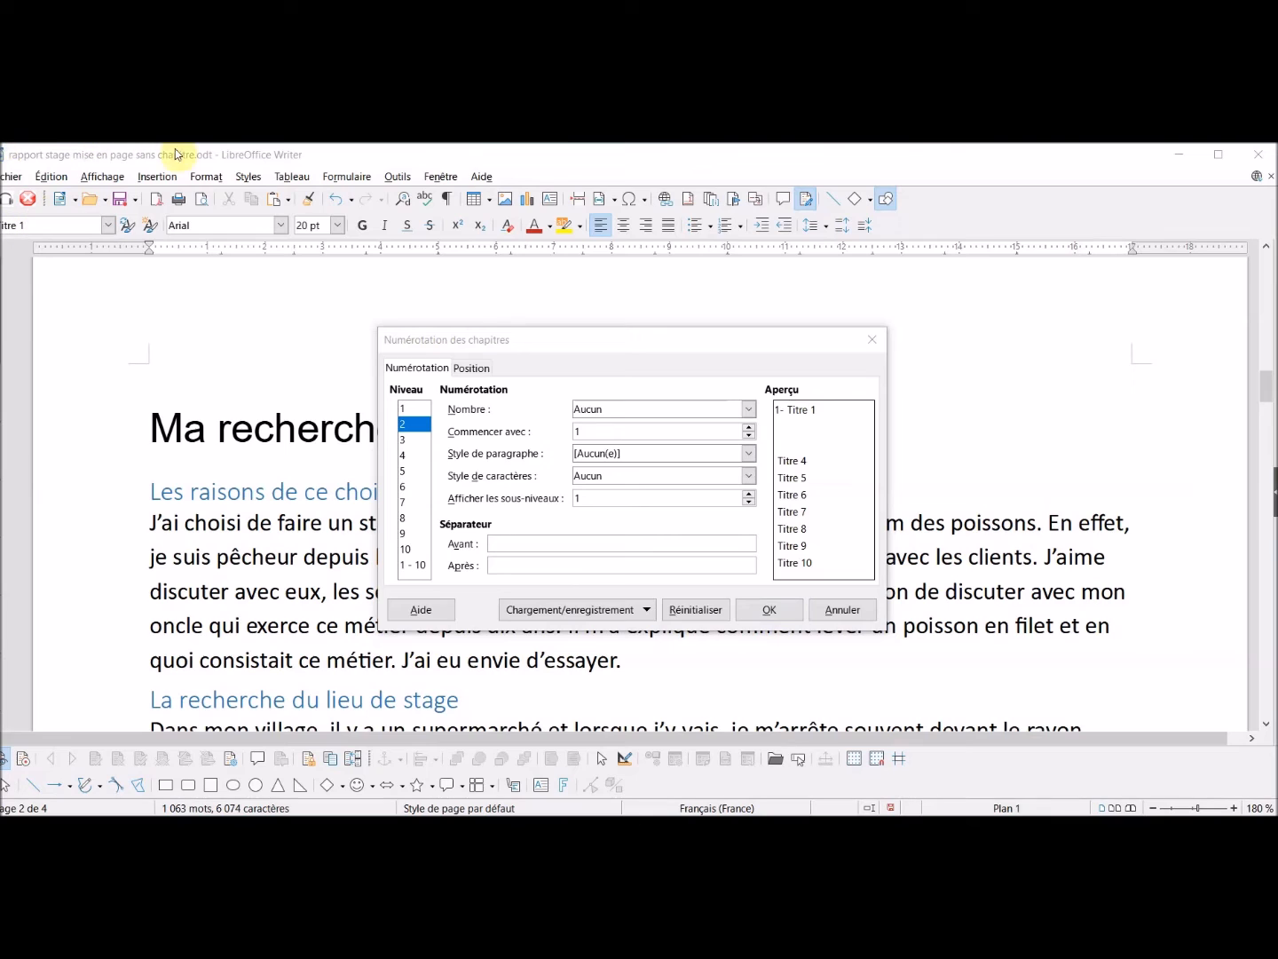
click(749, 454)
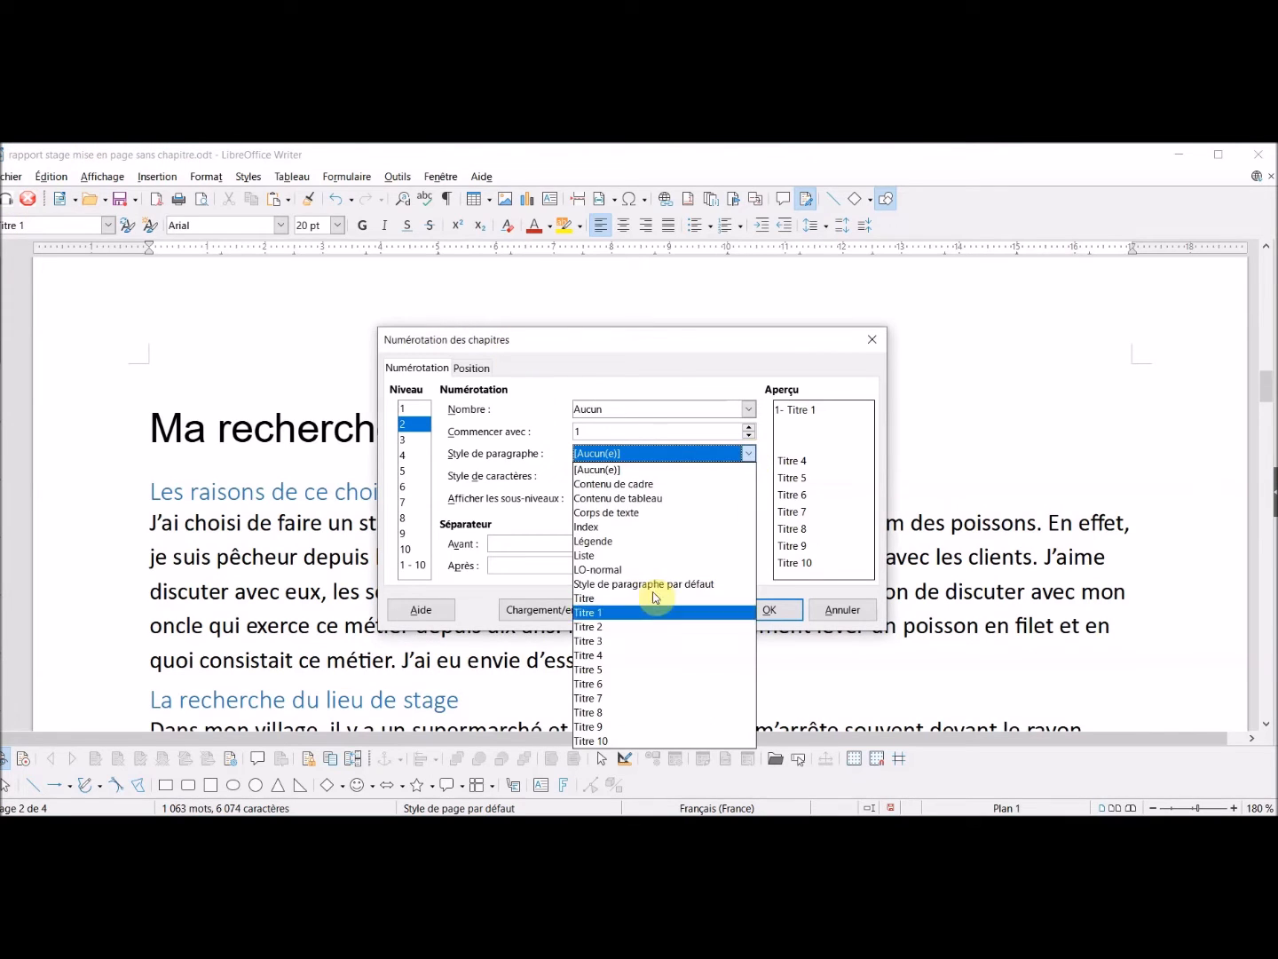
click(639, 628)
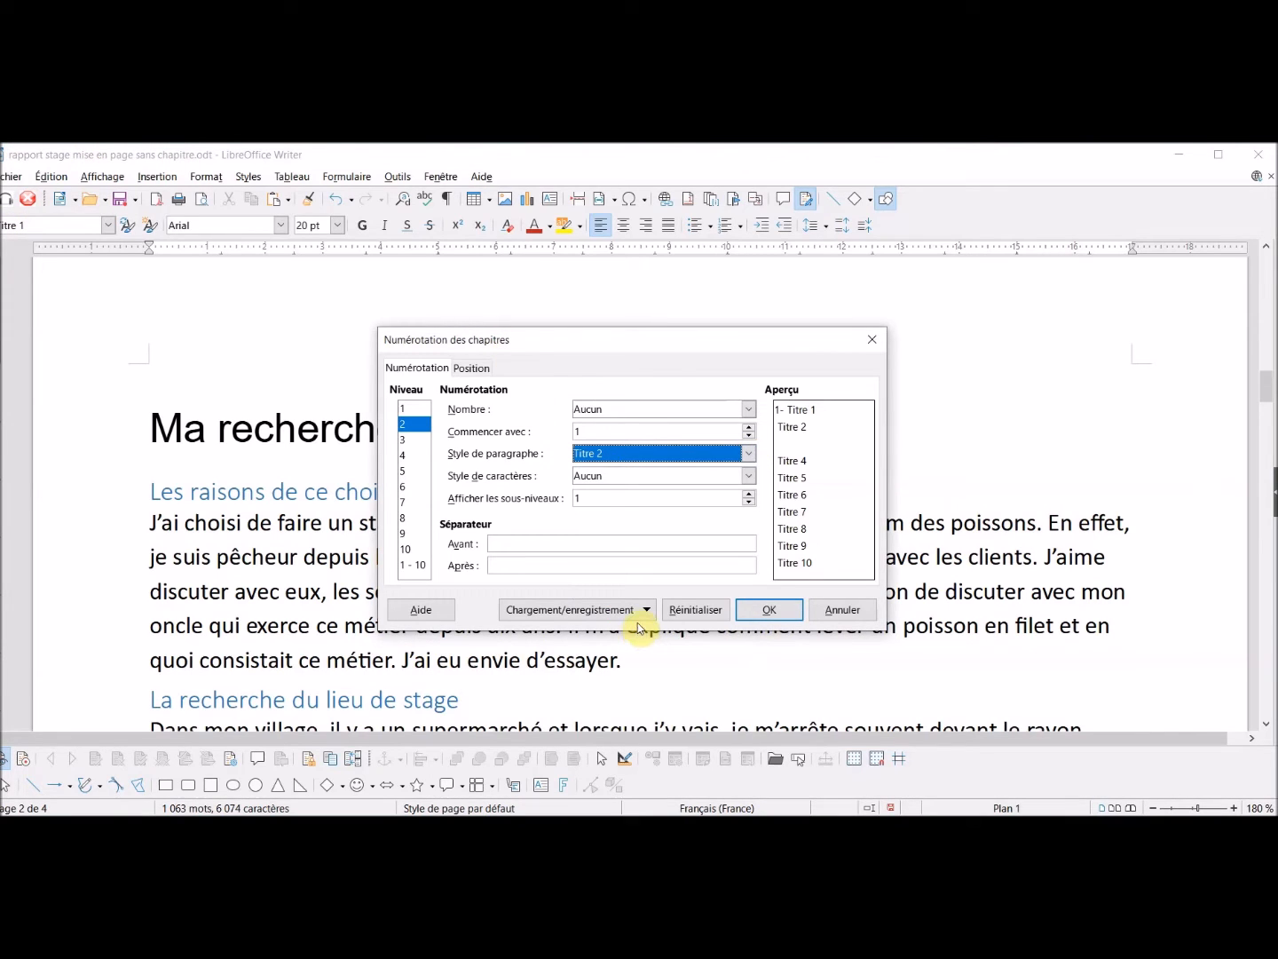
click(502, 565)
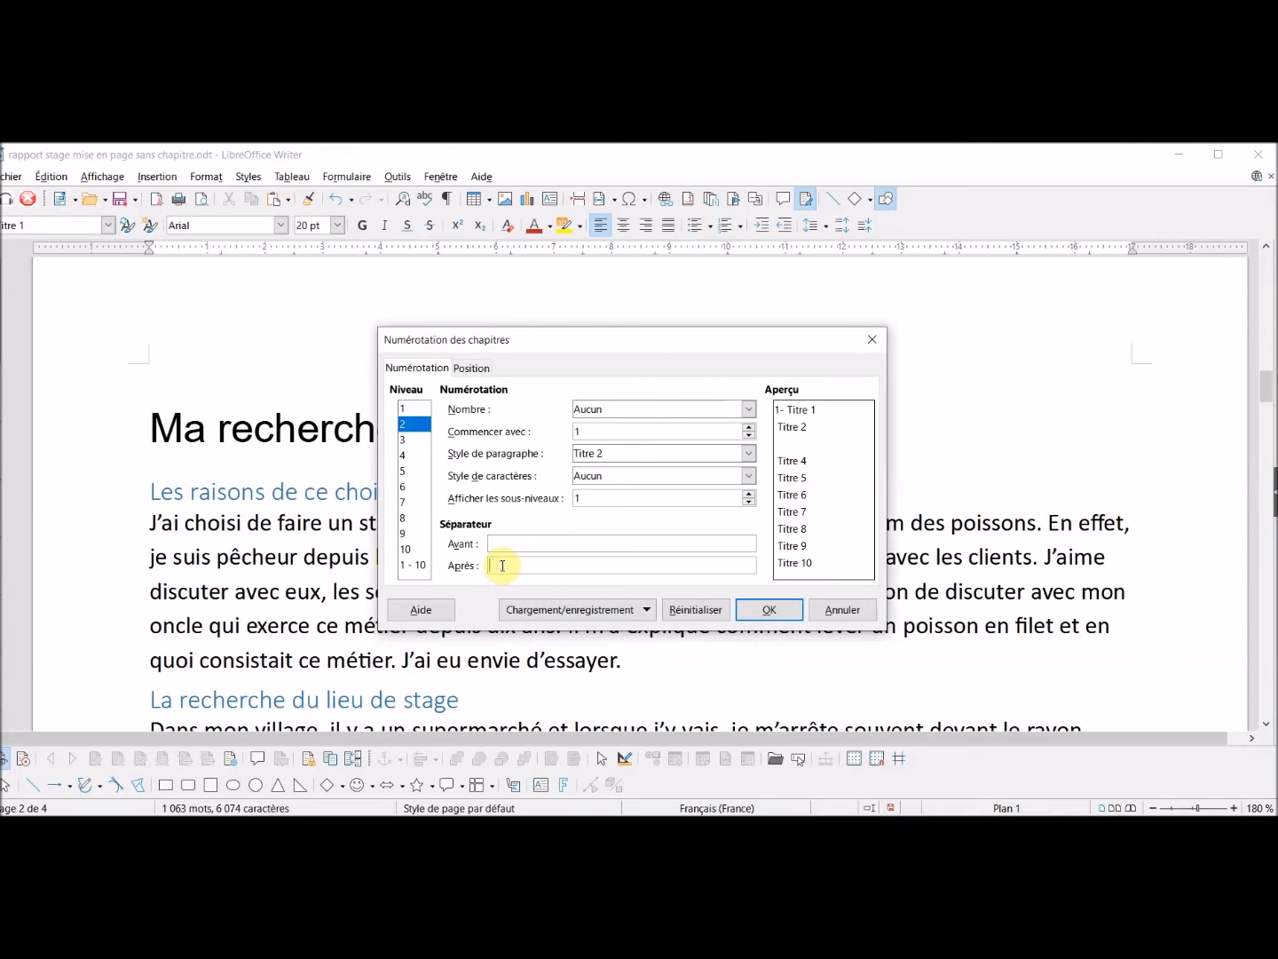
text(-)
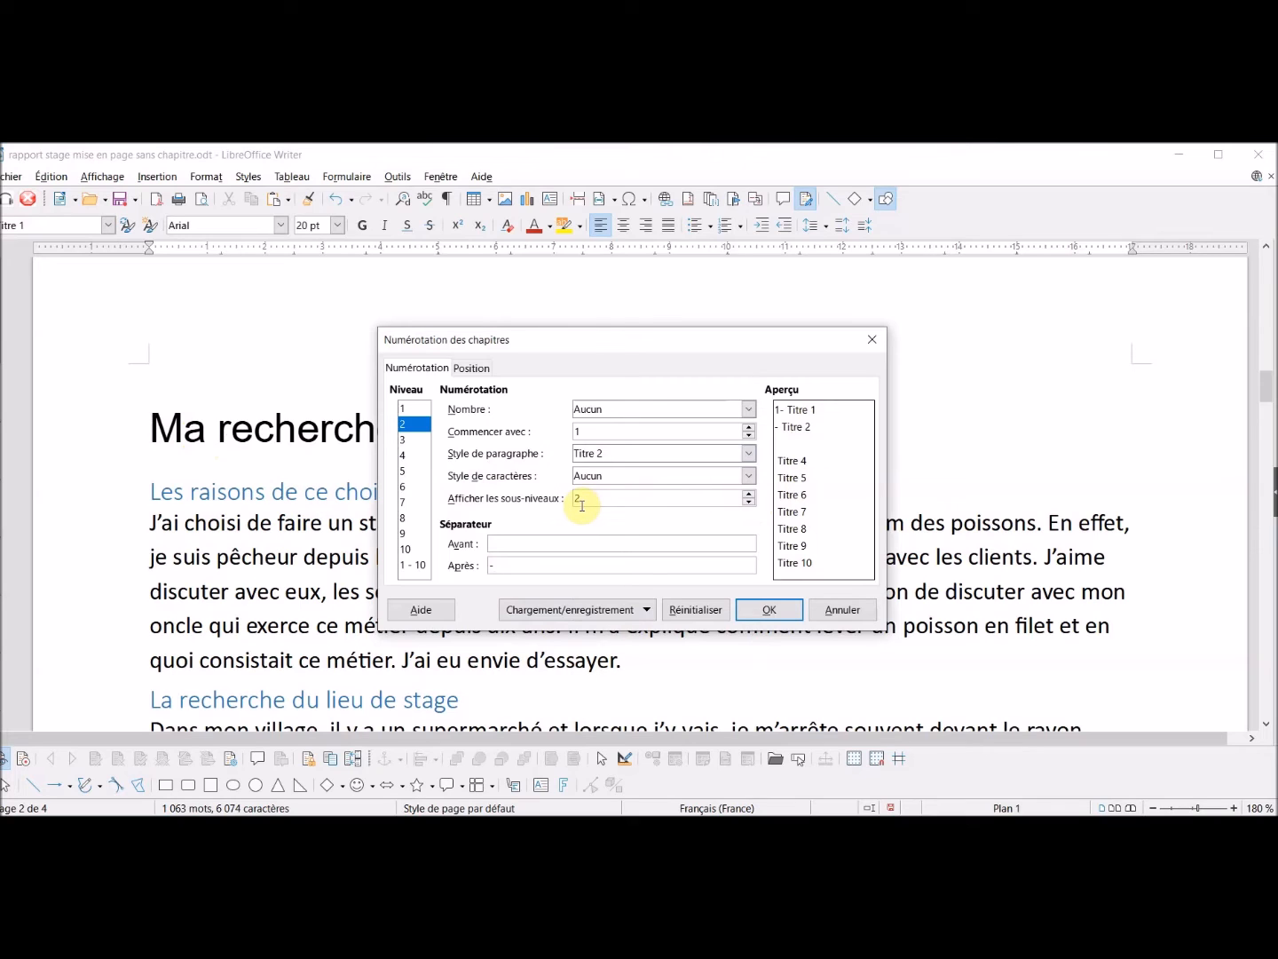
click(714, 516)
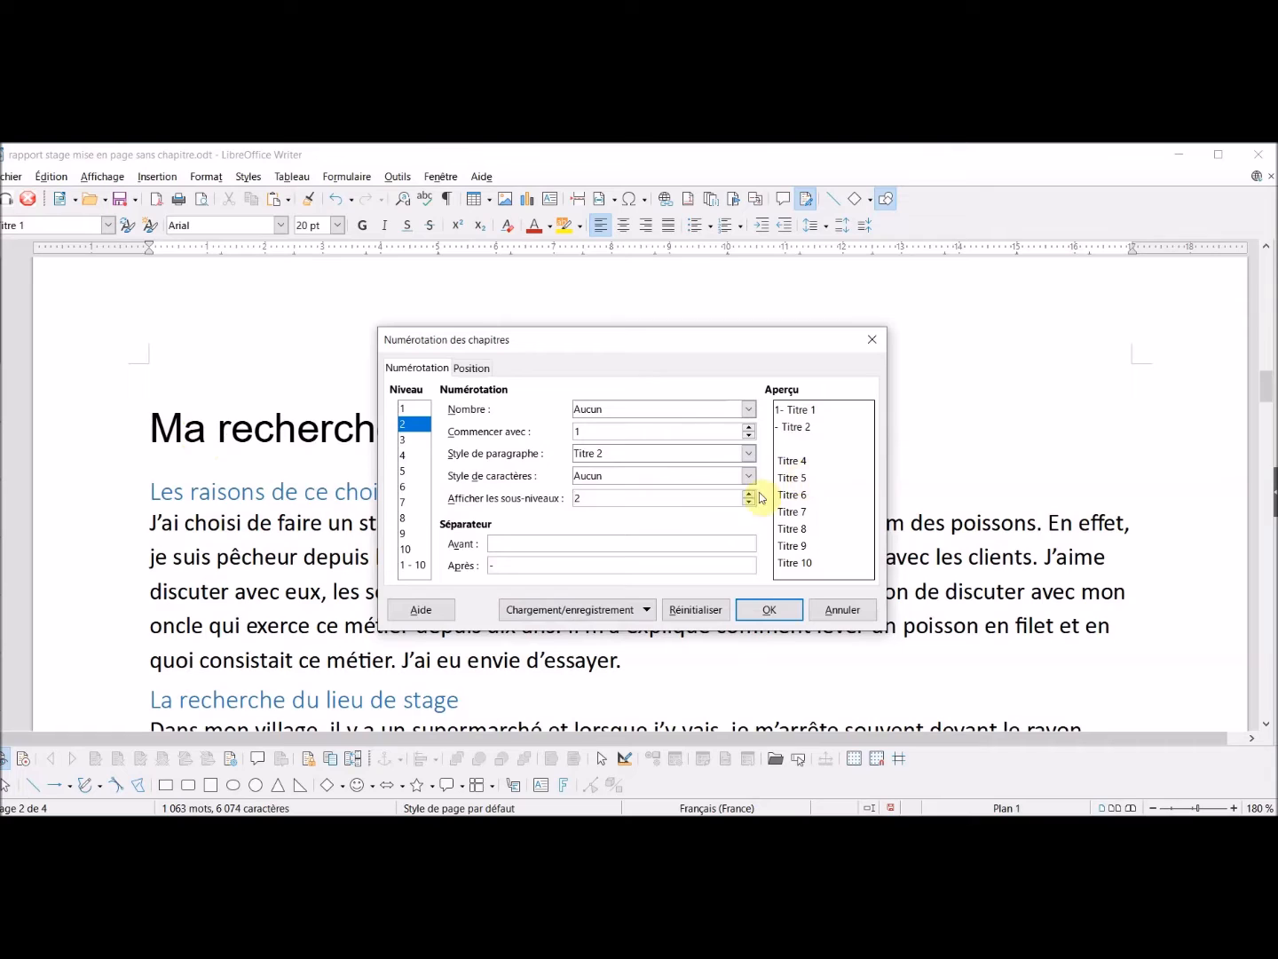
click(578, 499)
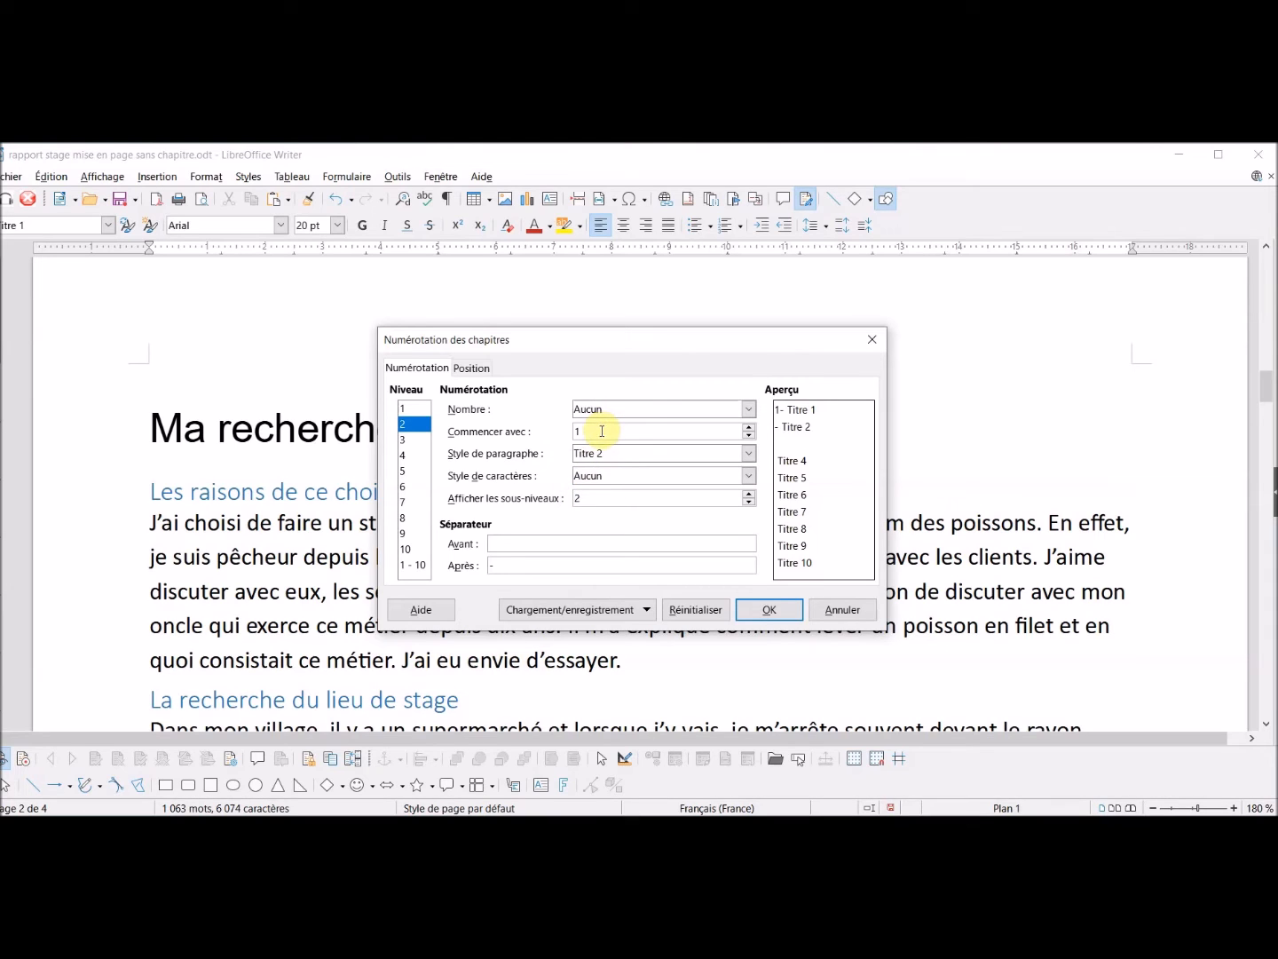
Assign the paragraph style Titre 3 to chapter numbering level 3.
click(404, 440)
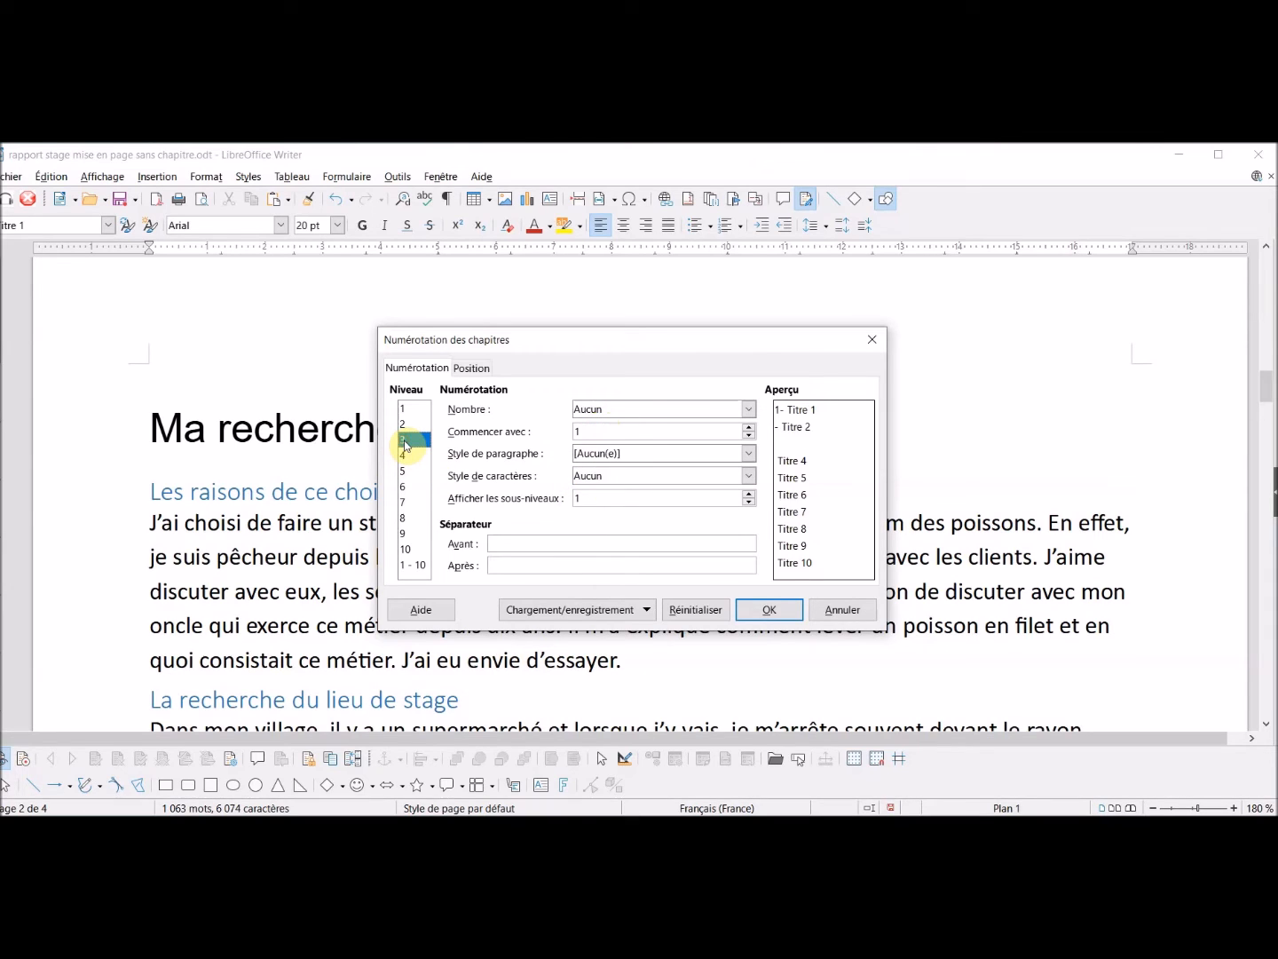
click(748, 455)
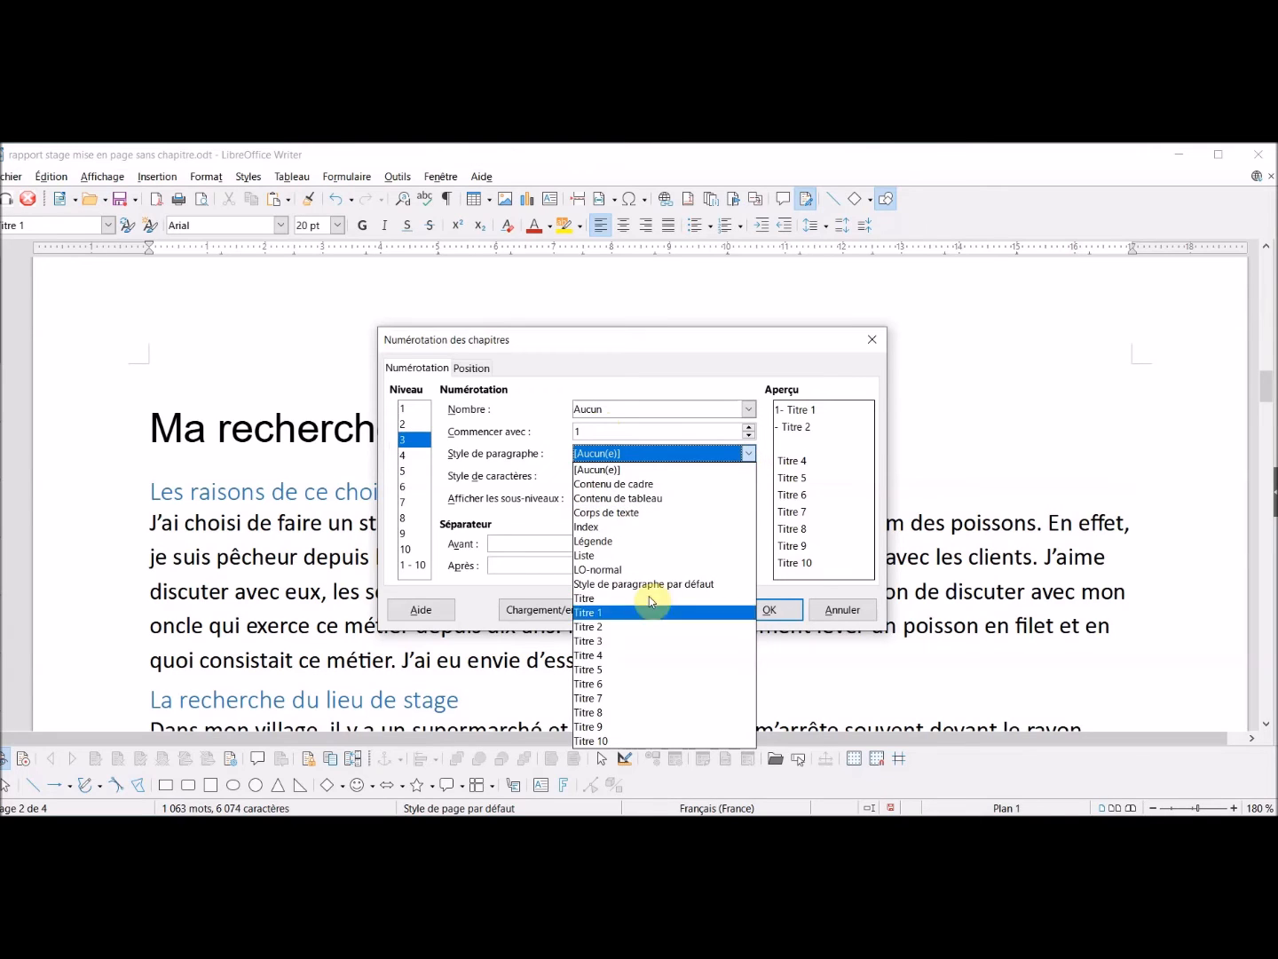
click(631, 642)
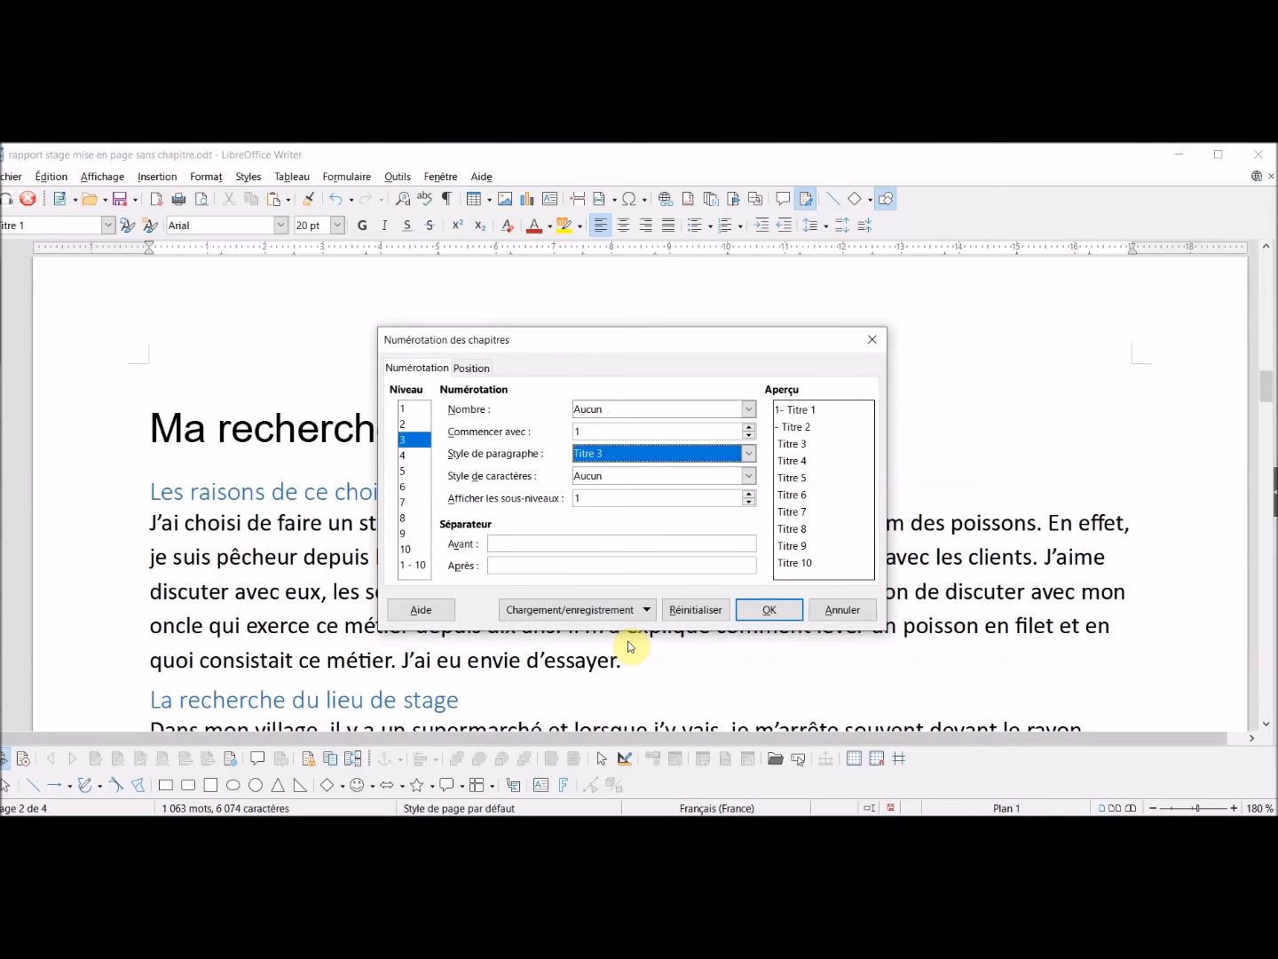
Set the number format of chapter numbering level 2 to 1, 2, 3...
click(410, 426)
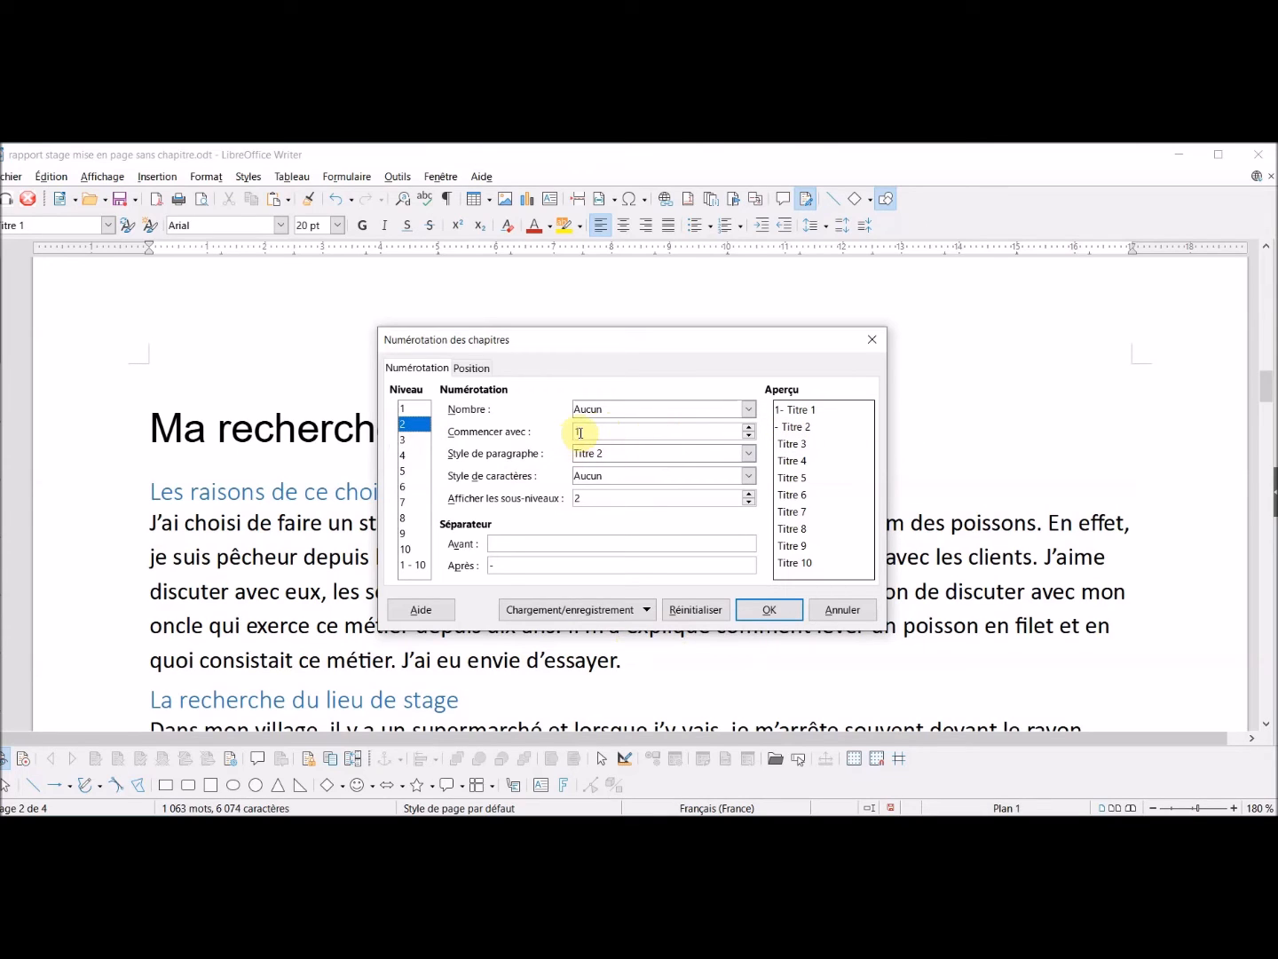
click(751, 410)
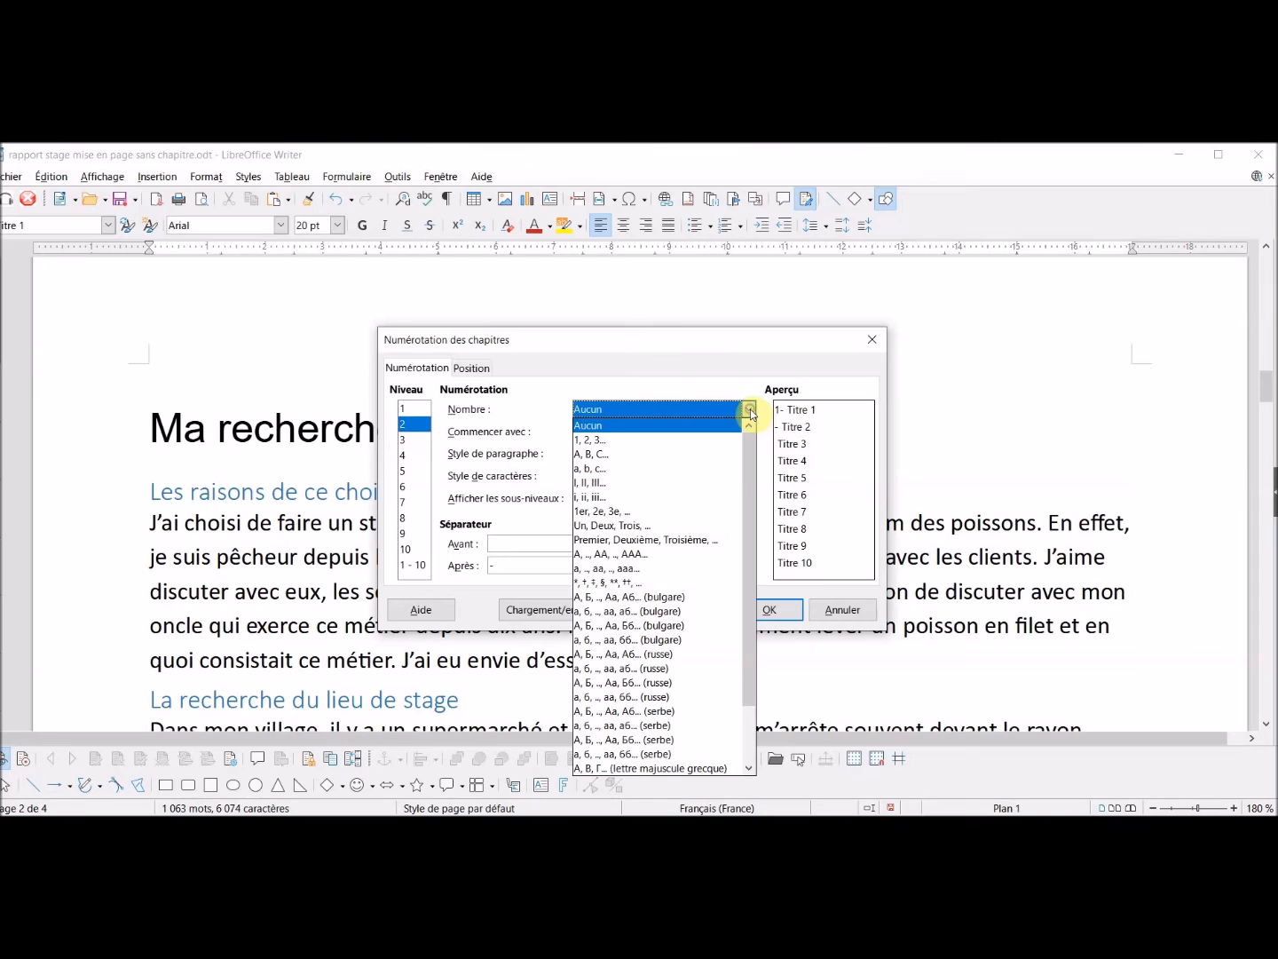
click(692, 438)
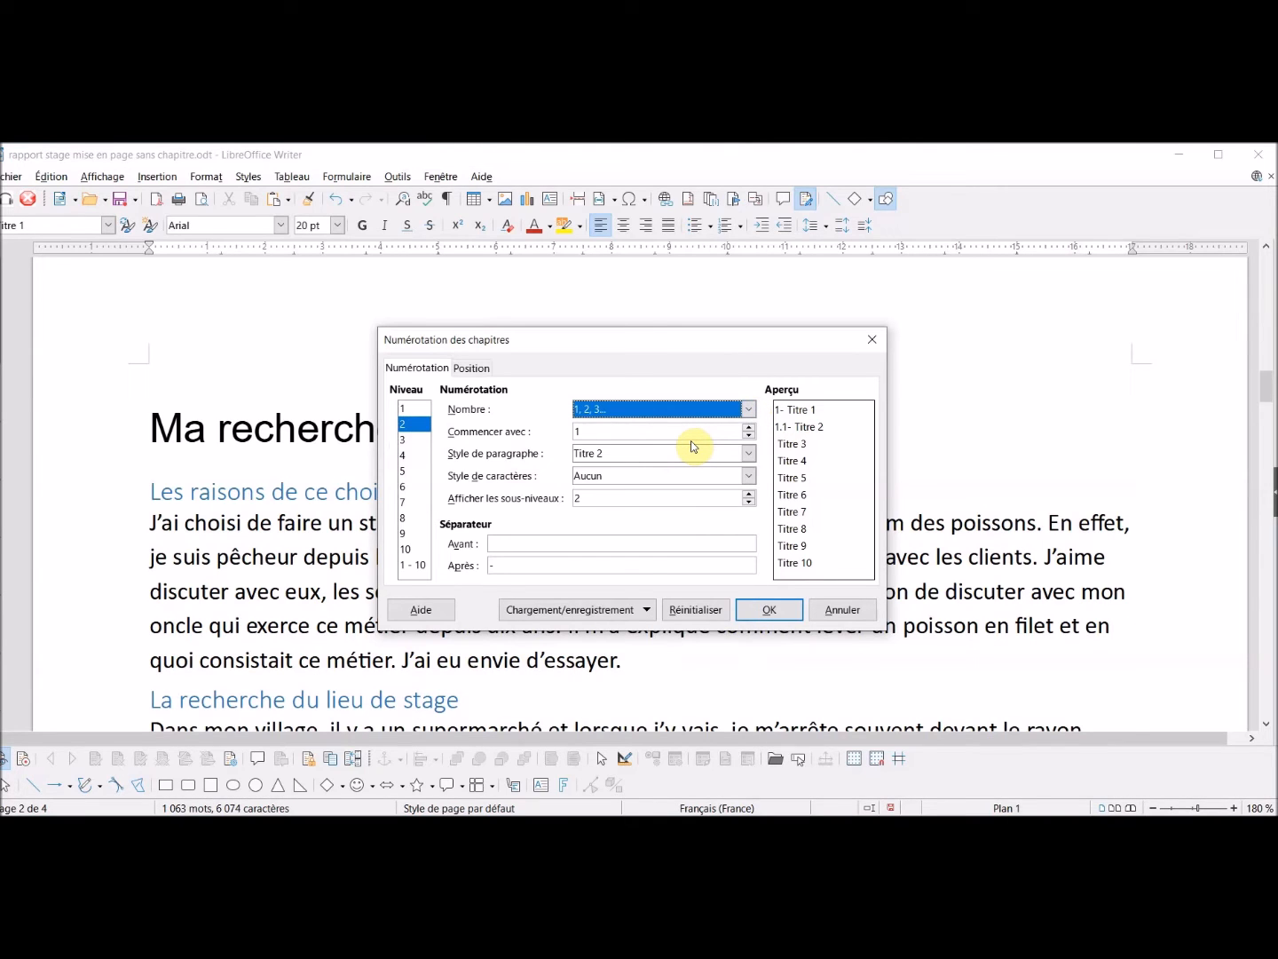
Give chapter numbering level 3 the format 1, 2, 3..., 3 displayed sublevels and the separator "-" after the number, and apply the numbering.
click(405, 440)
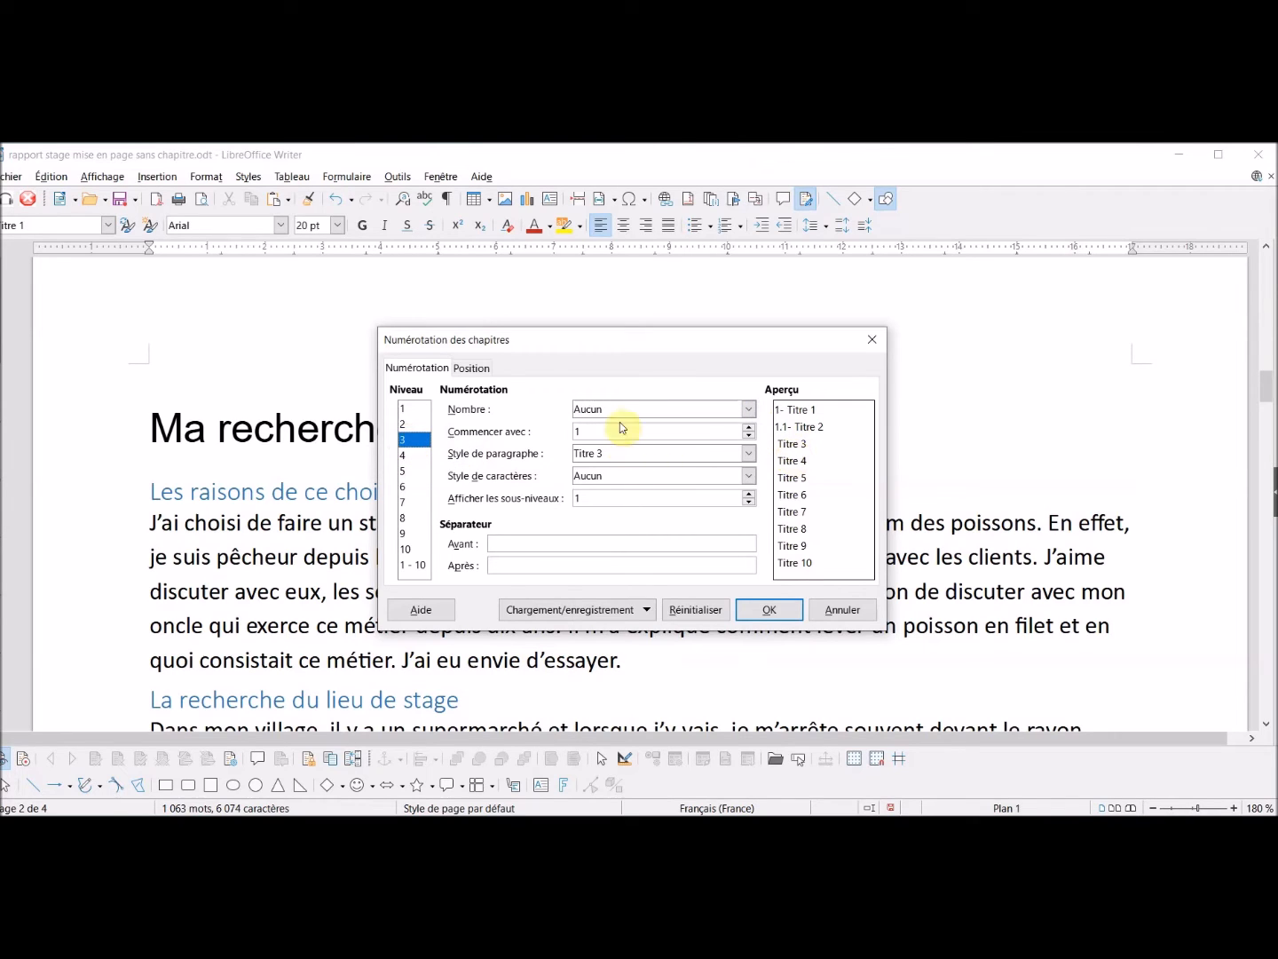
click(748, 410)
click(685, 435)
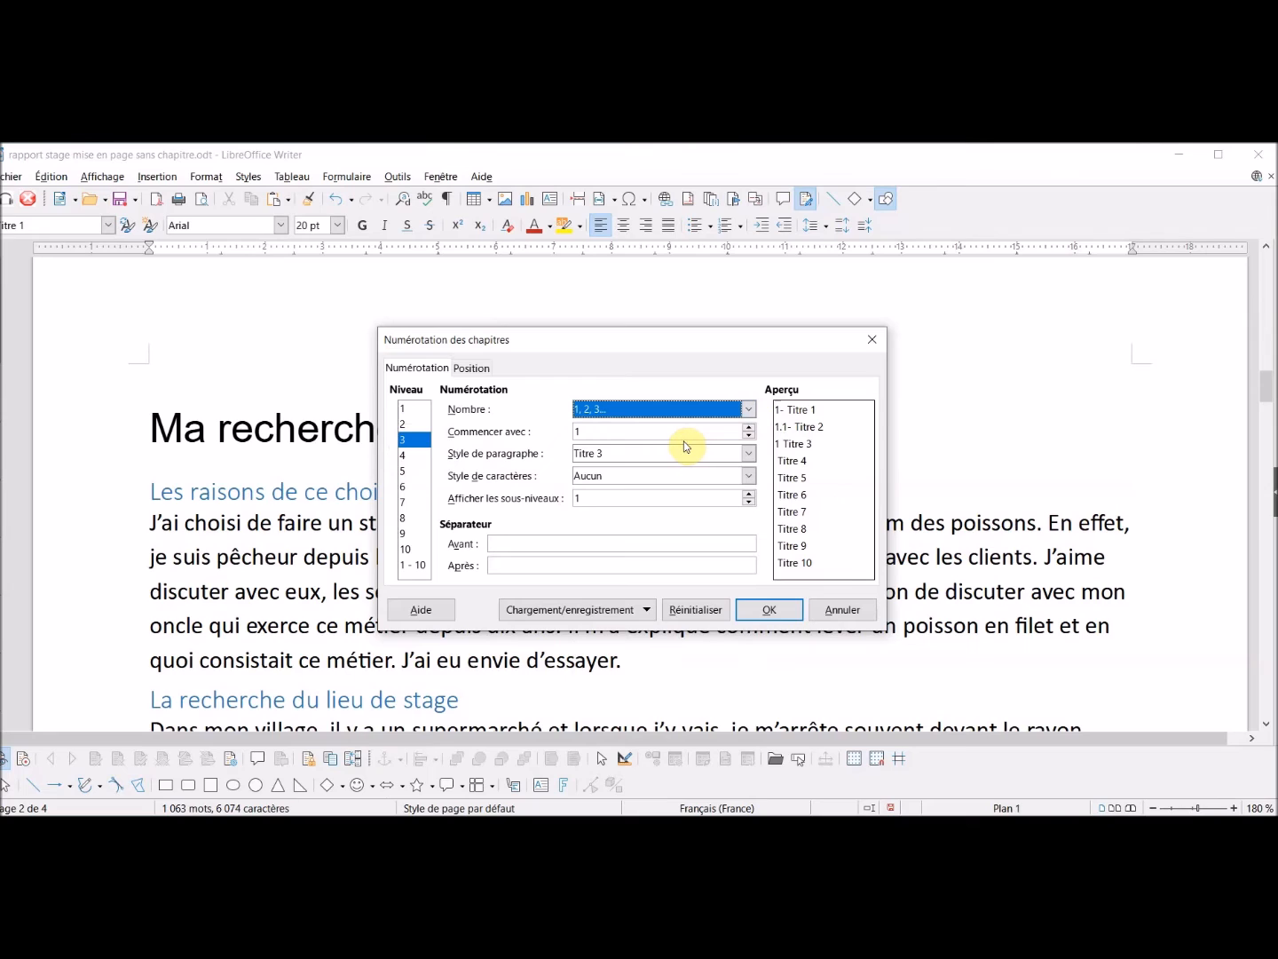
click(748, 494)
click(749, 493)
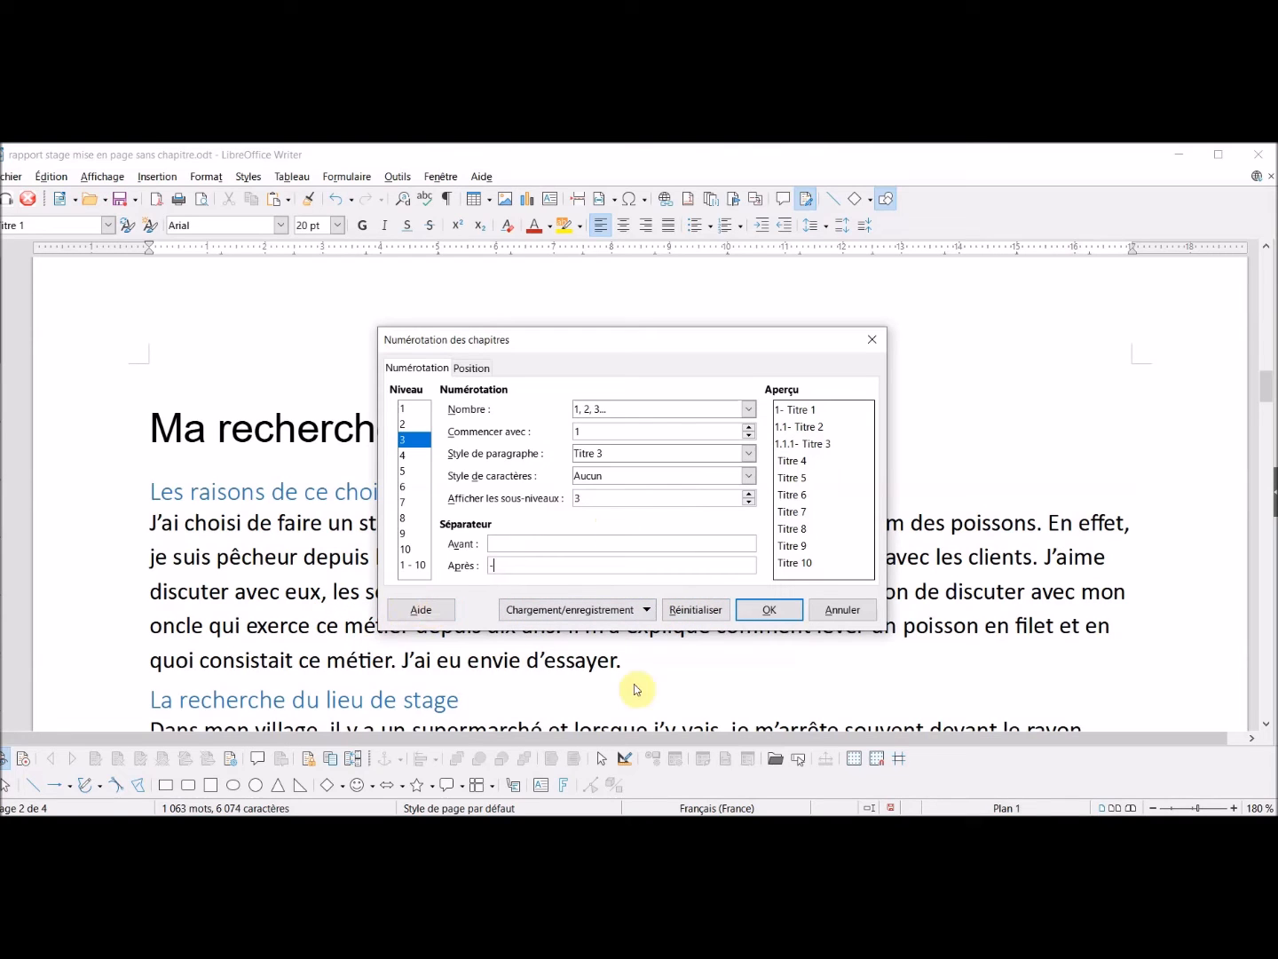
click(770, 612)
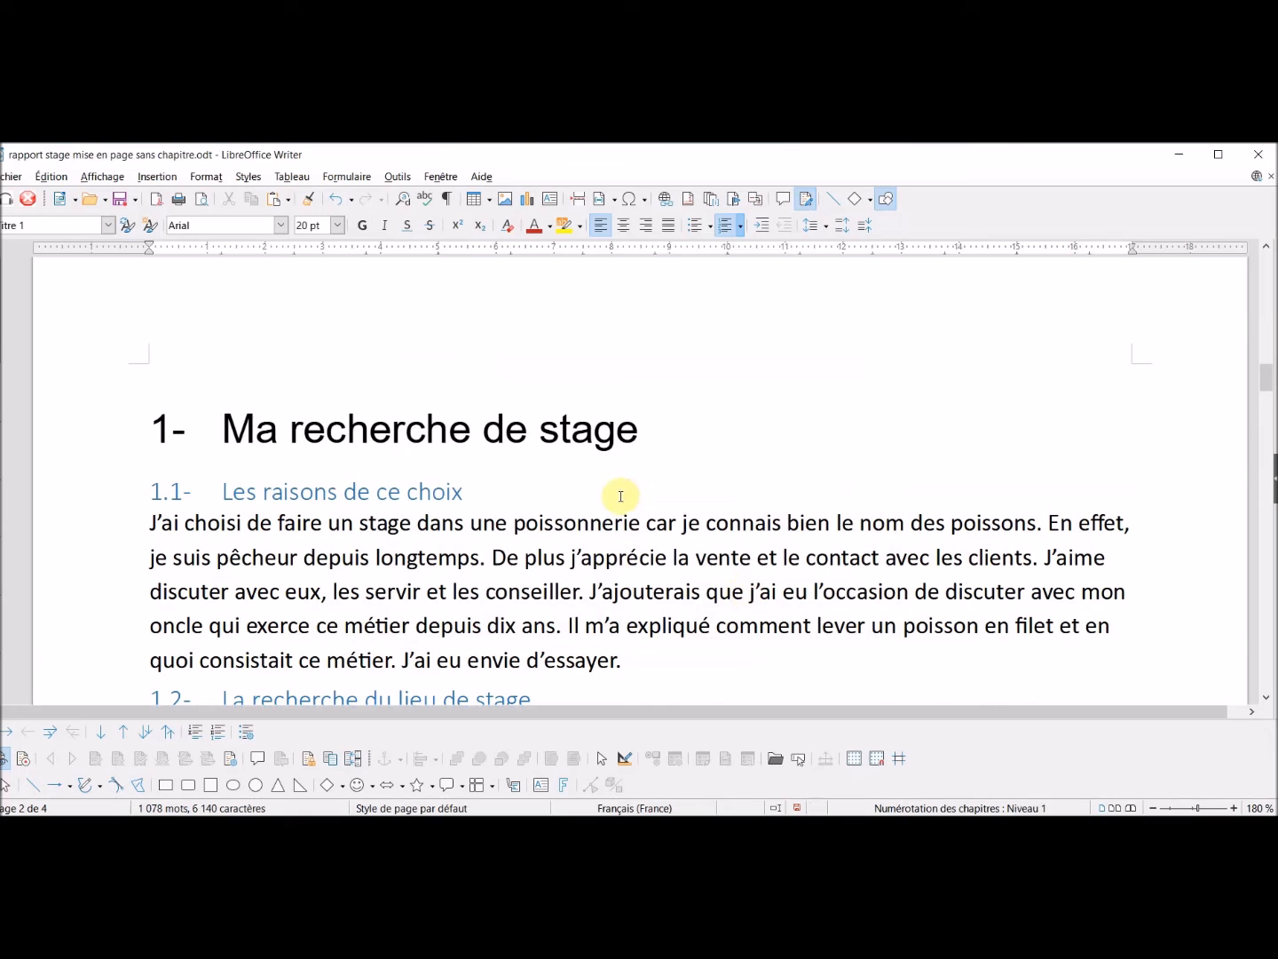
Open the Titre 1 paragraph style for modification and add a border box on all four sides.
scroll(607, 519, down, 1)
click(226, 355)
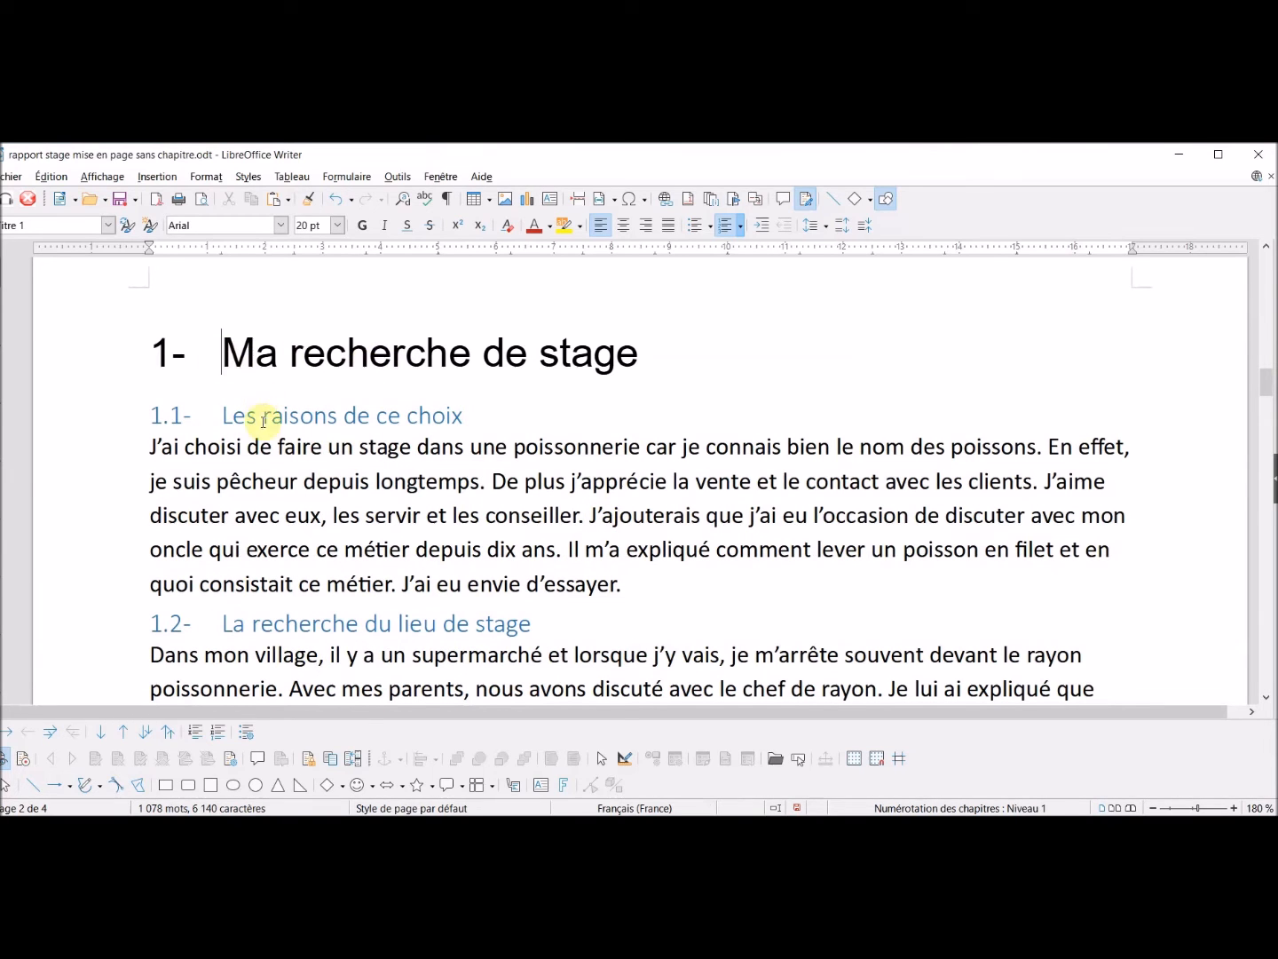
scroll(340, 532, down, 4)
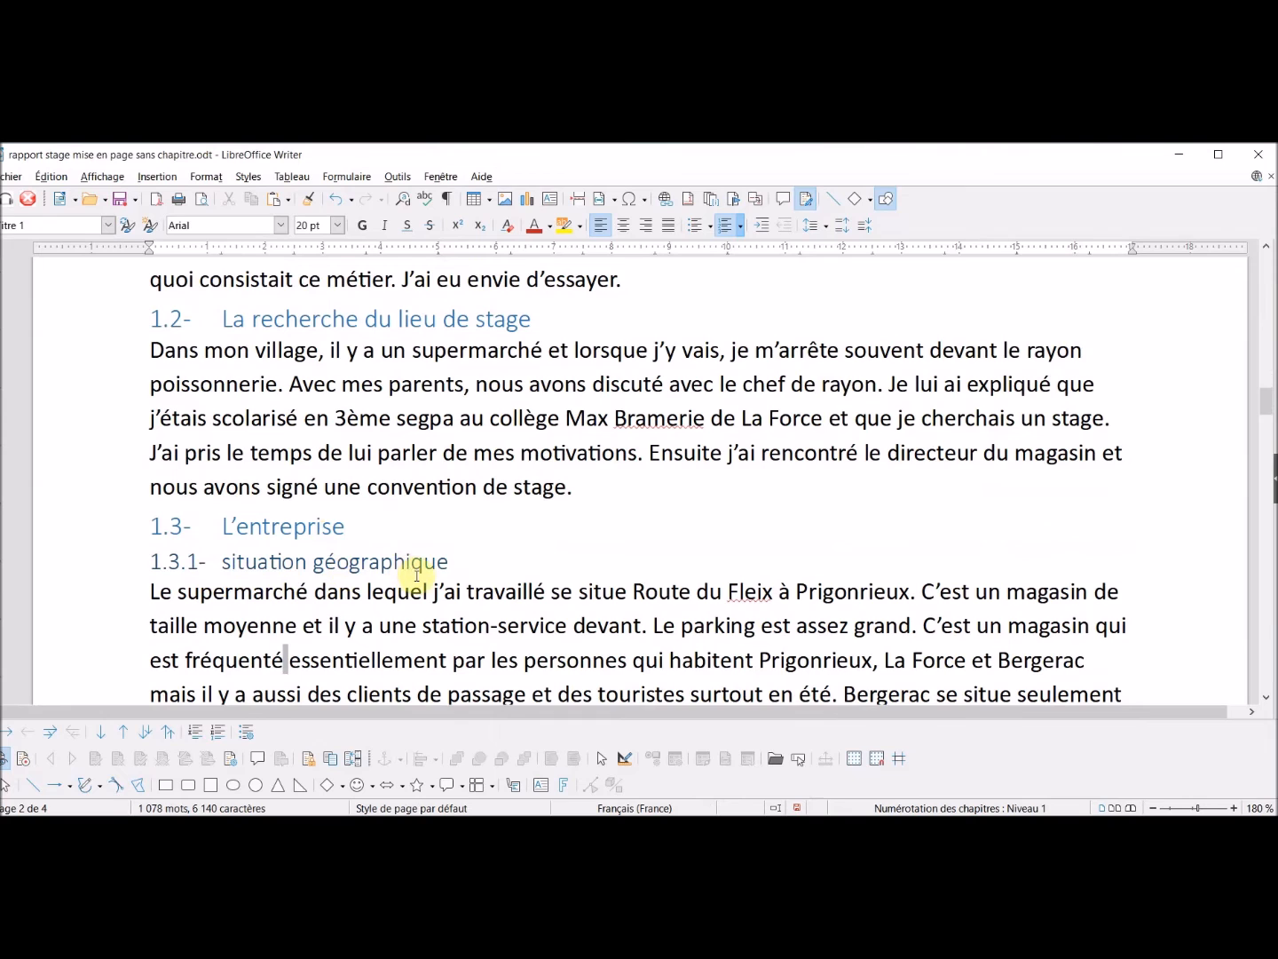
scroll(344, 566, up, 2)
scroll(343, 566, up, 2)
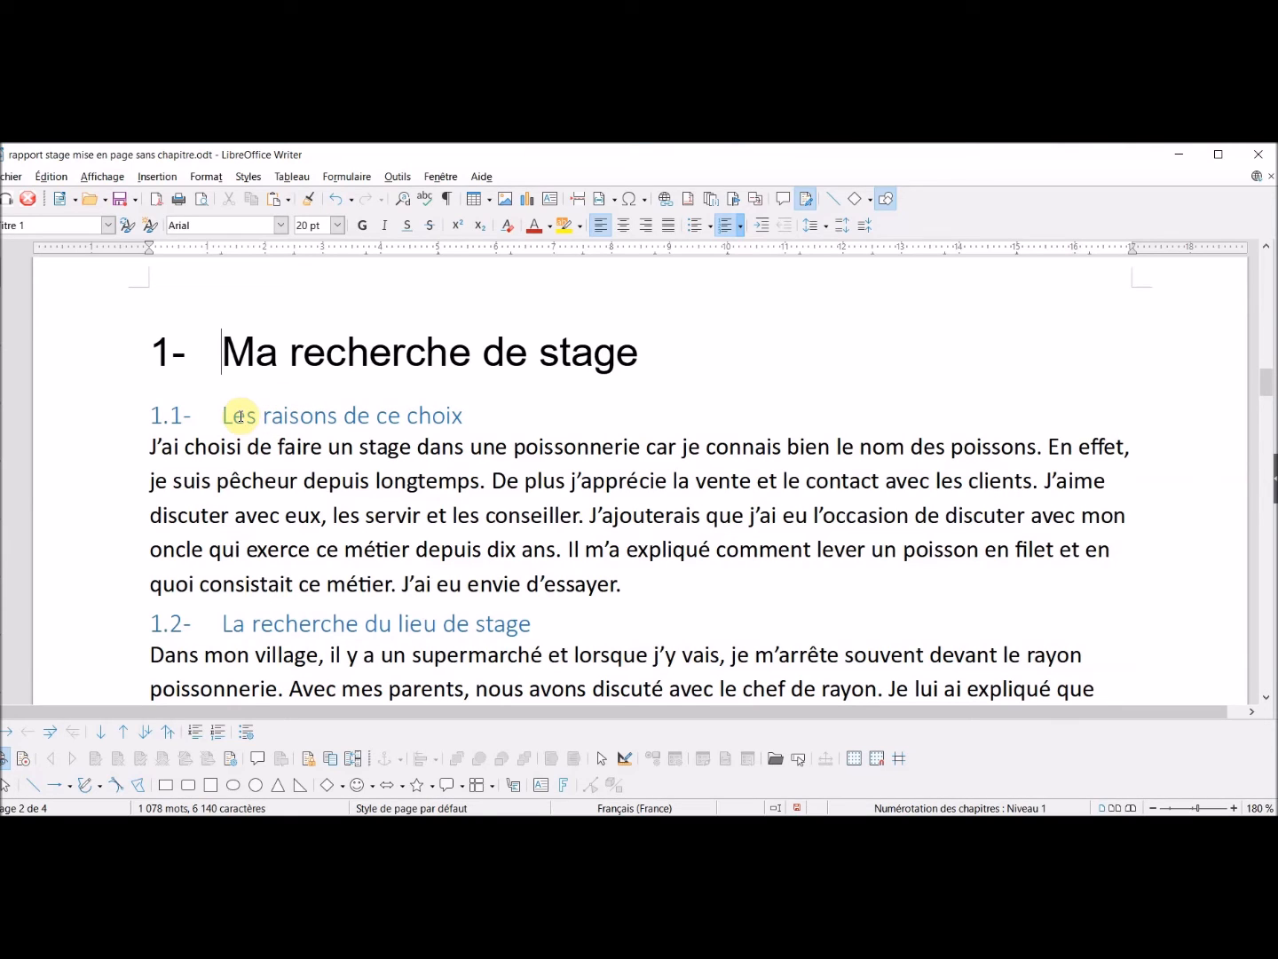
click(208, 178)
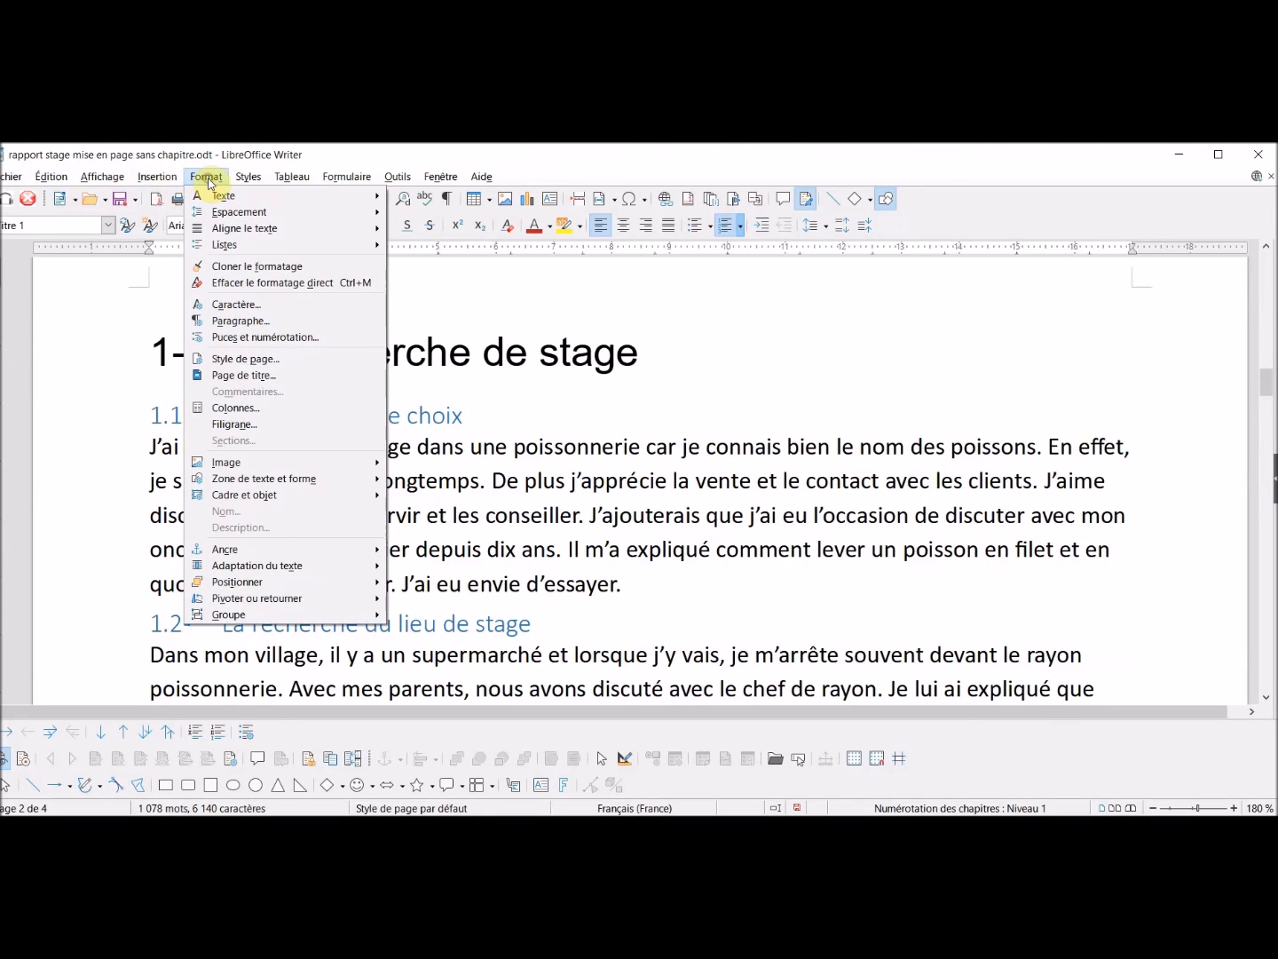
mouse_move(260, 181)
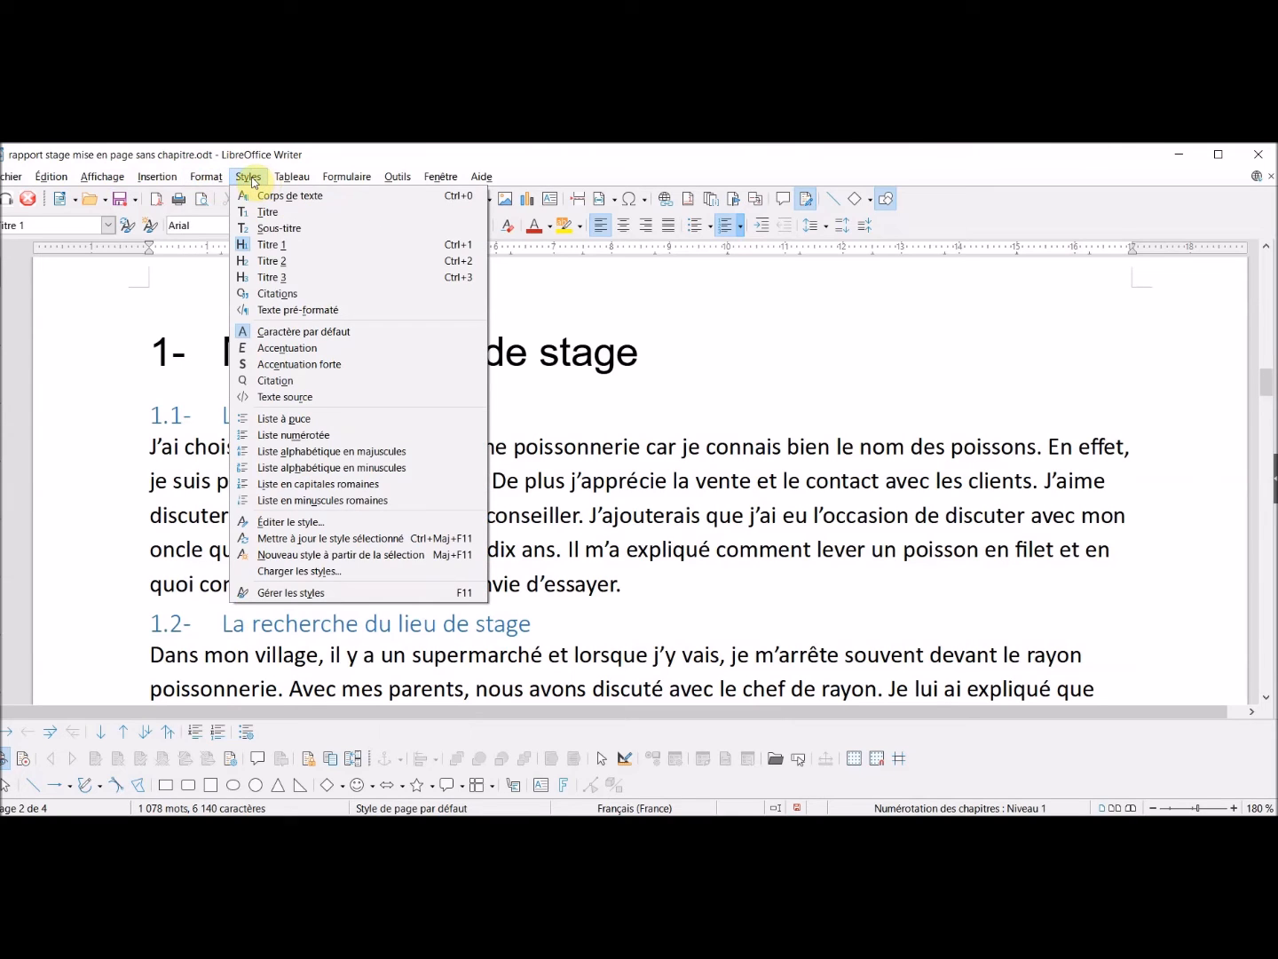
click(292, 593)
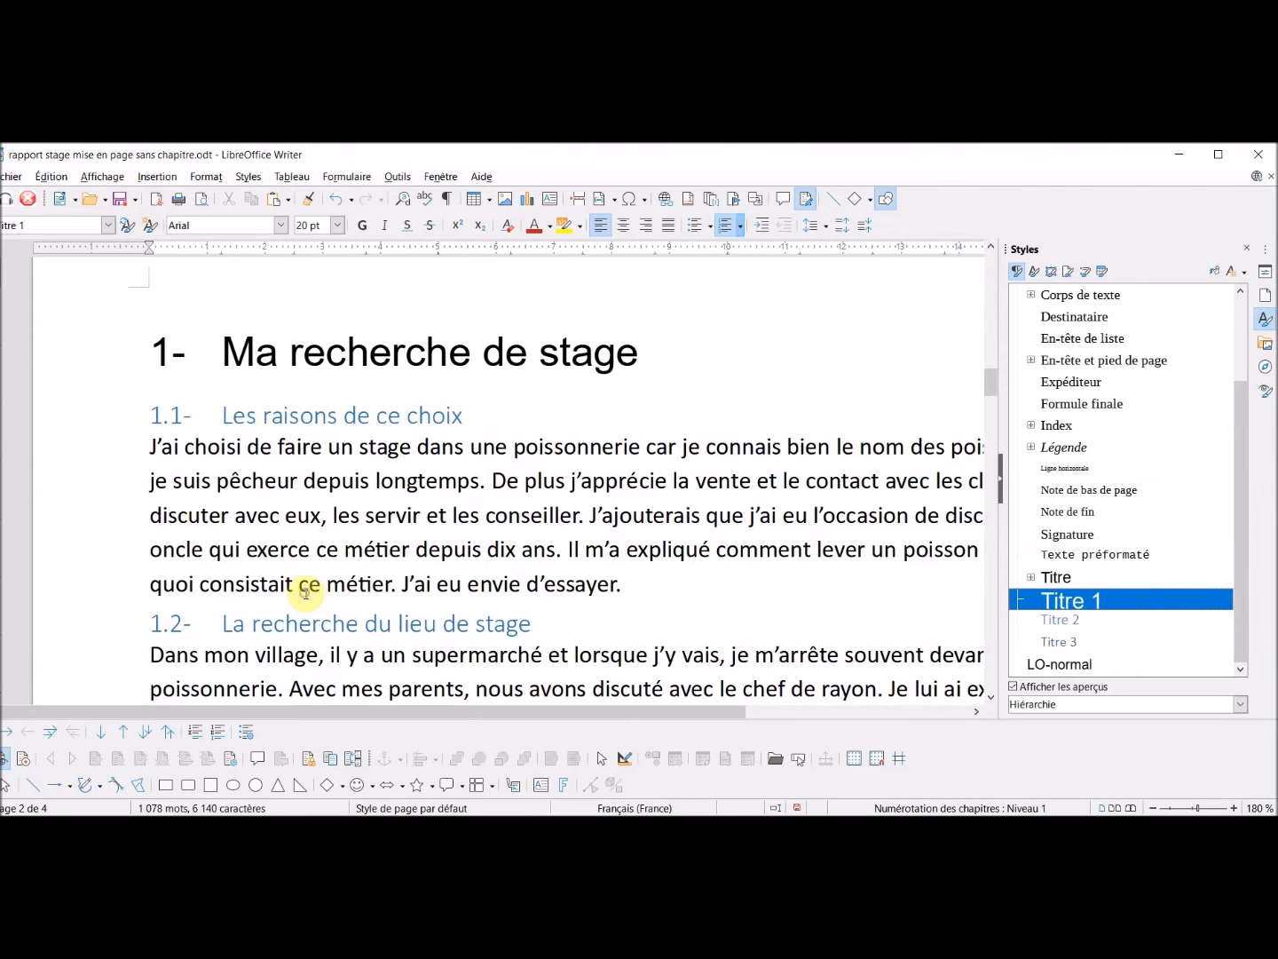
right_click(1099, 605)
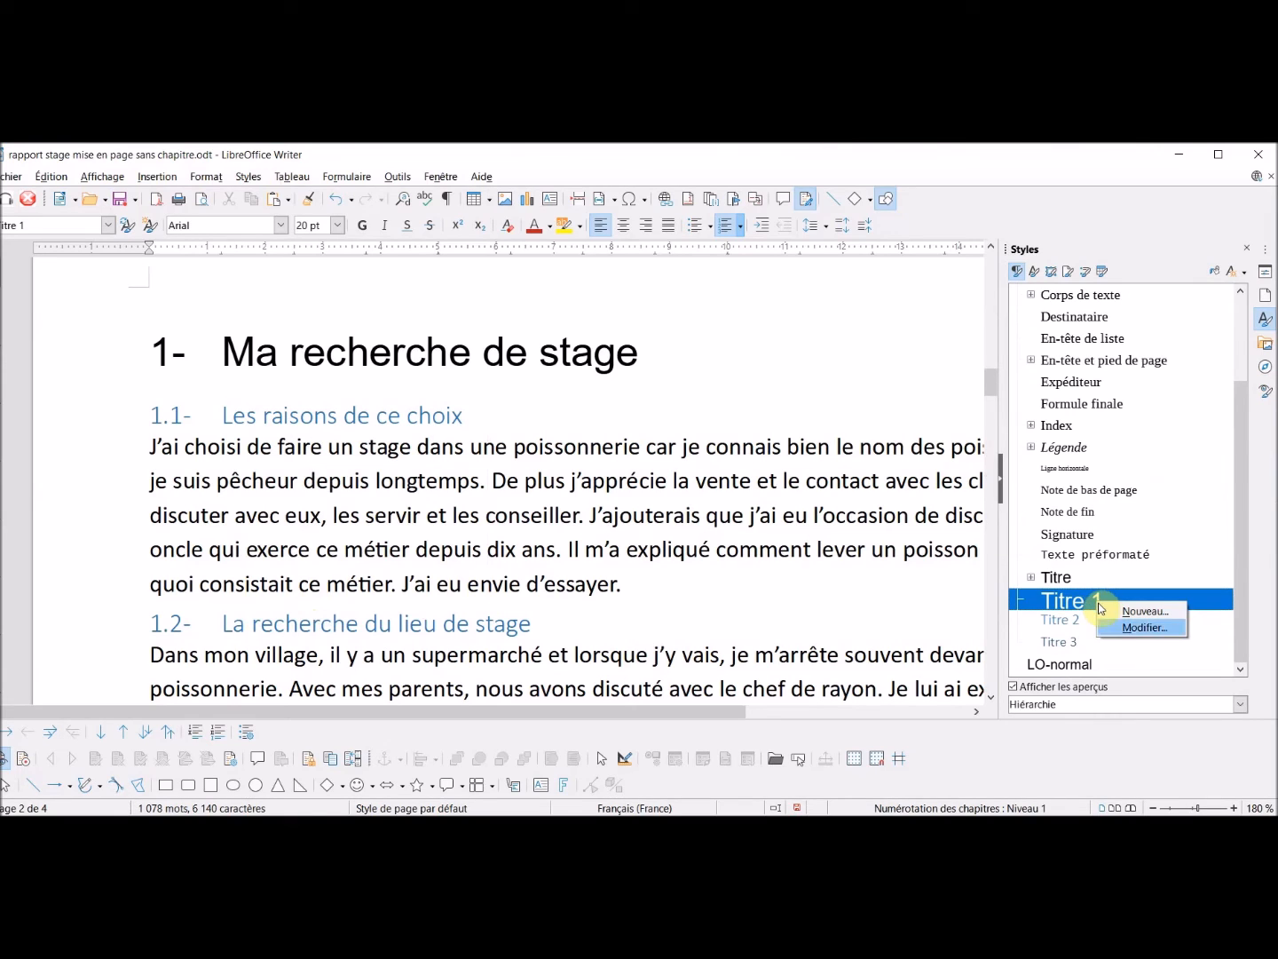
click(1117, 626)
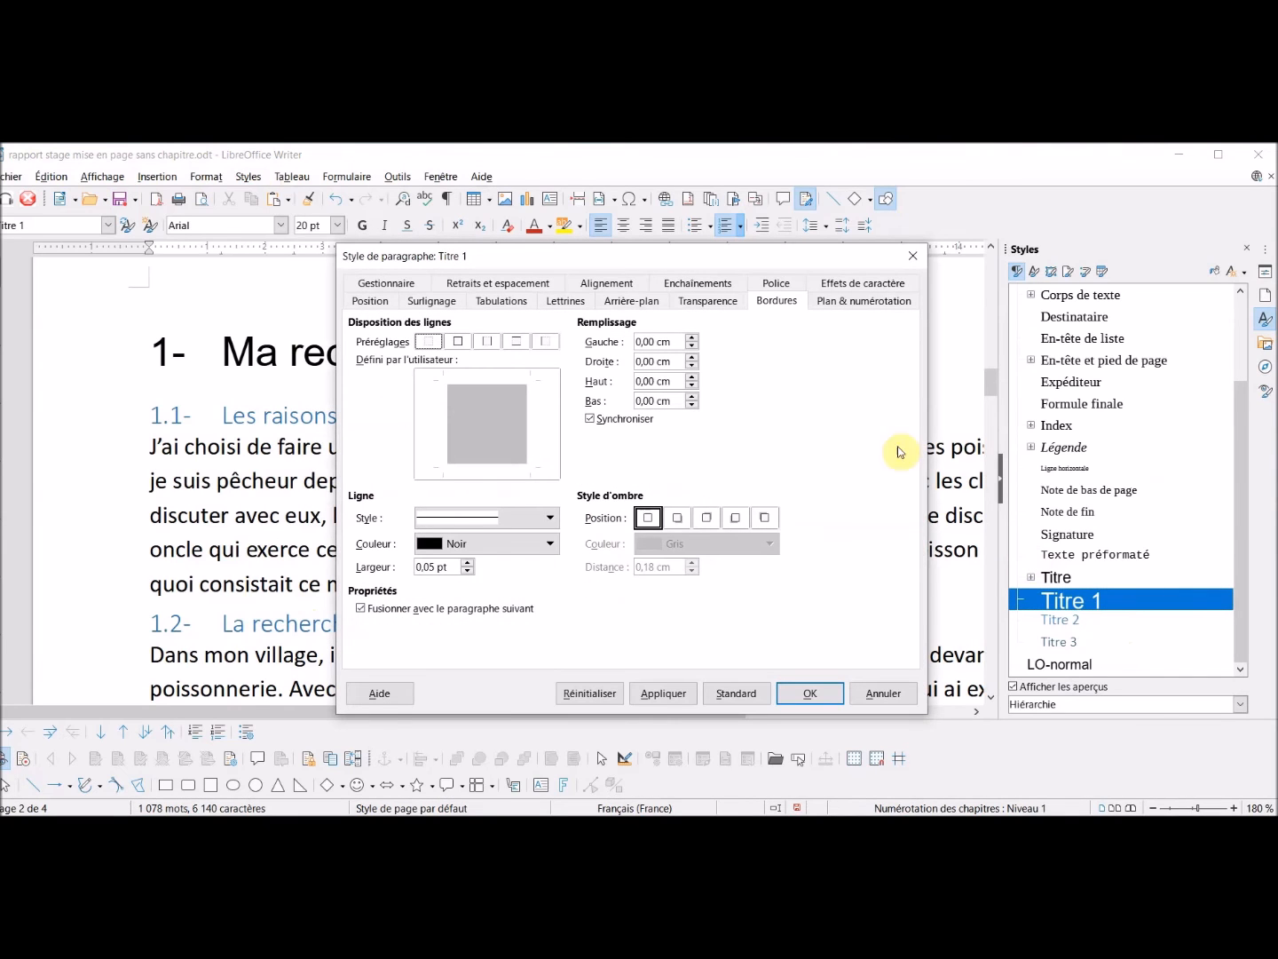
drag(720, 267, 929, 339)
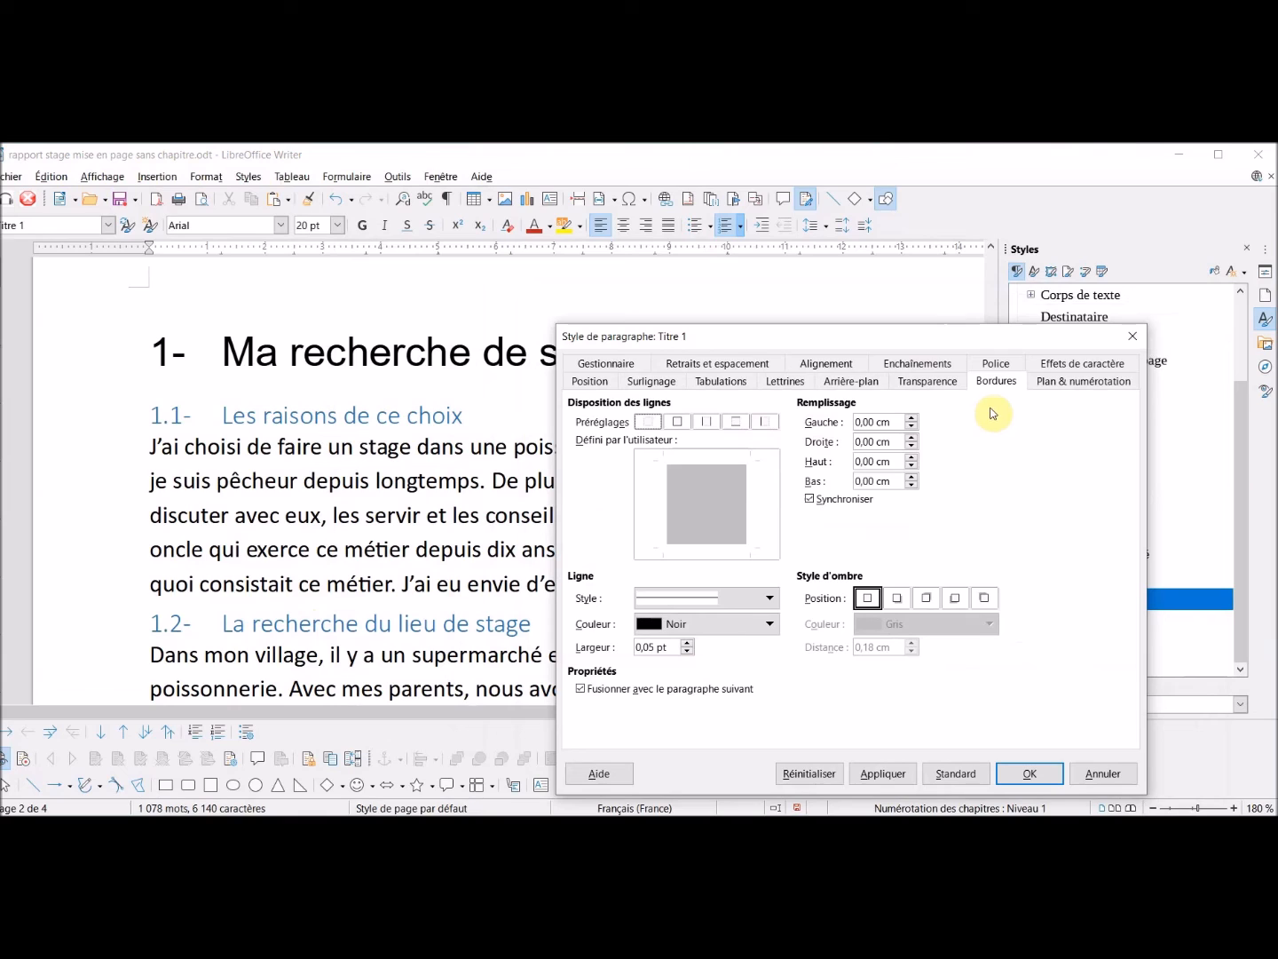
click(678, 422)
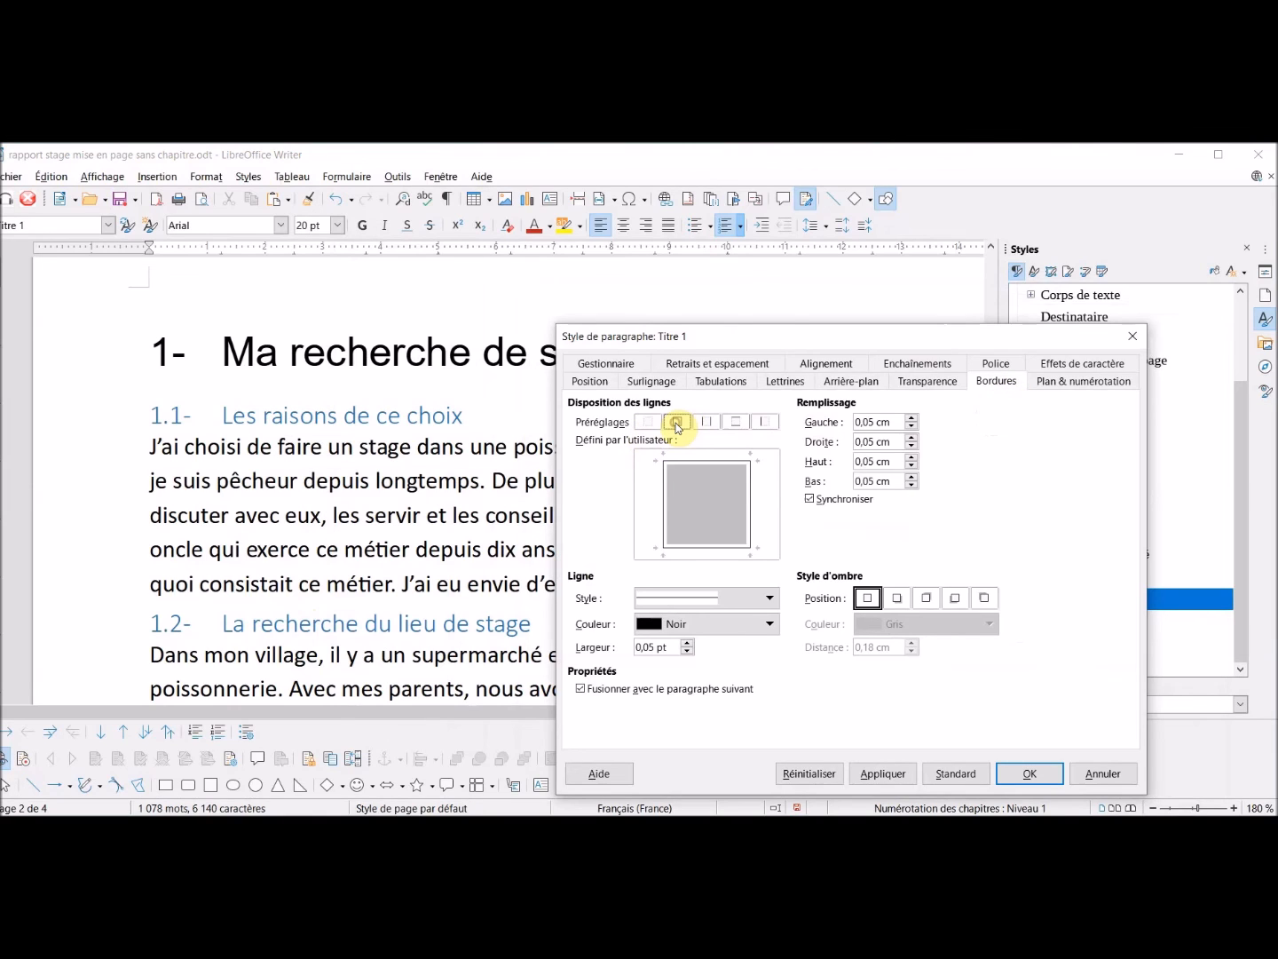
Give the Titre 1 style a light grey background colour, hex dcdcdc, and apply the style changes.
click(859, 383)
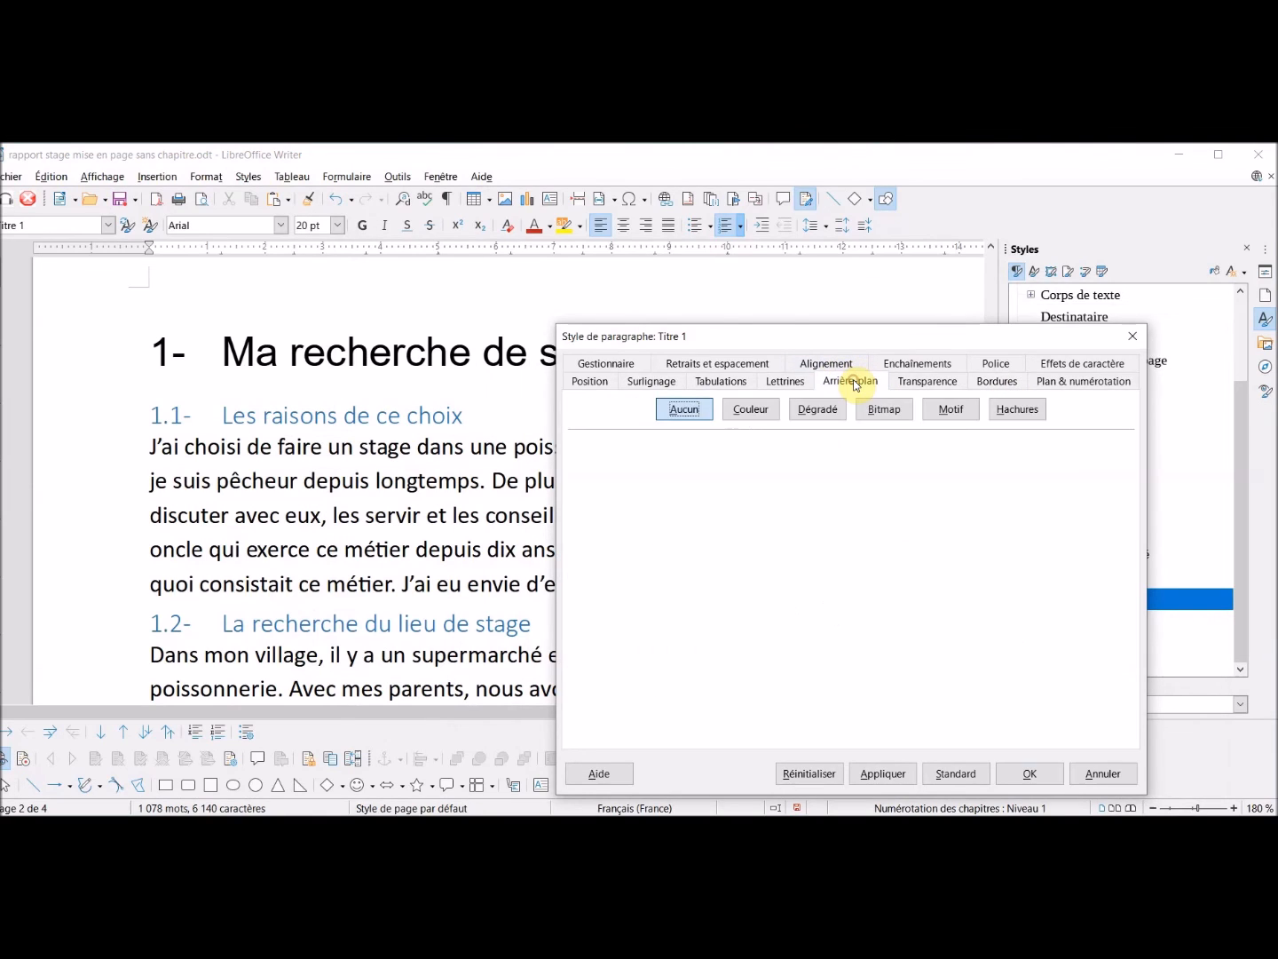
click(747, 410)
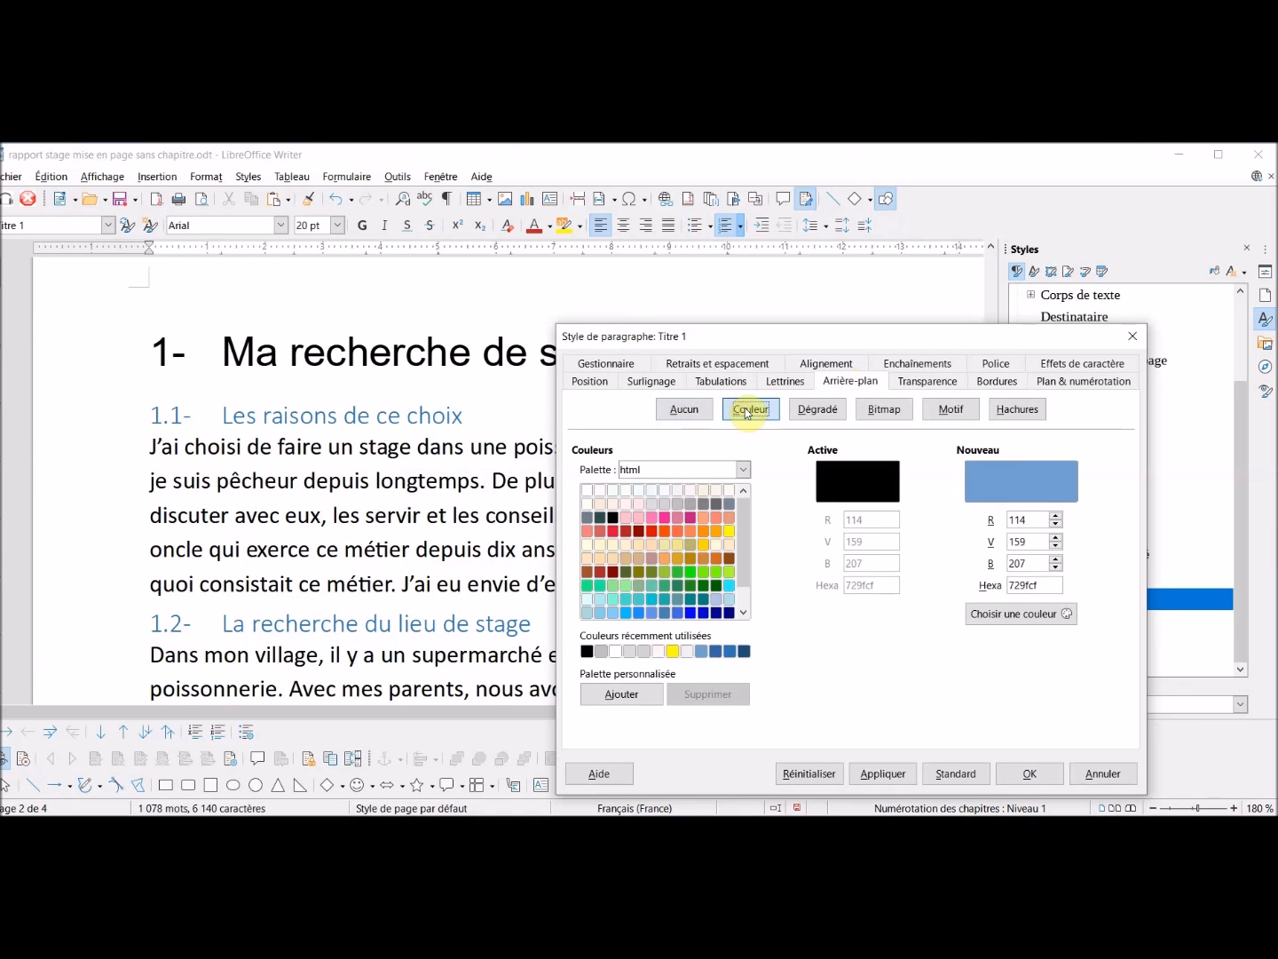
click(652, 505)
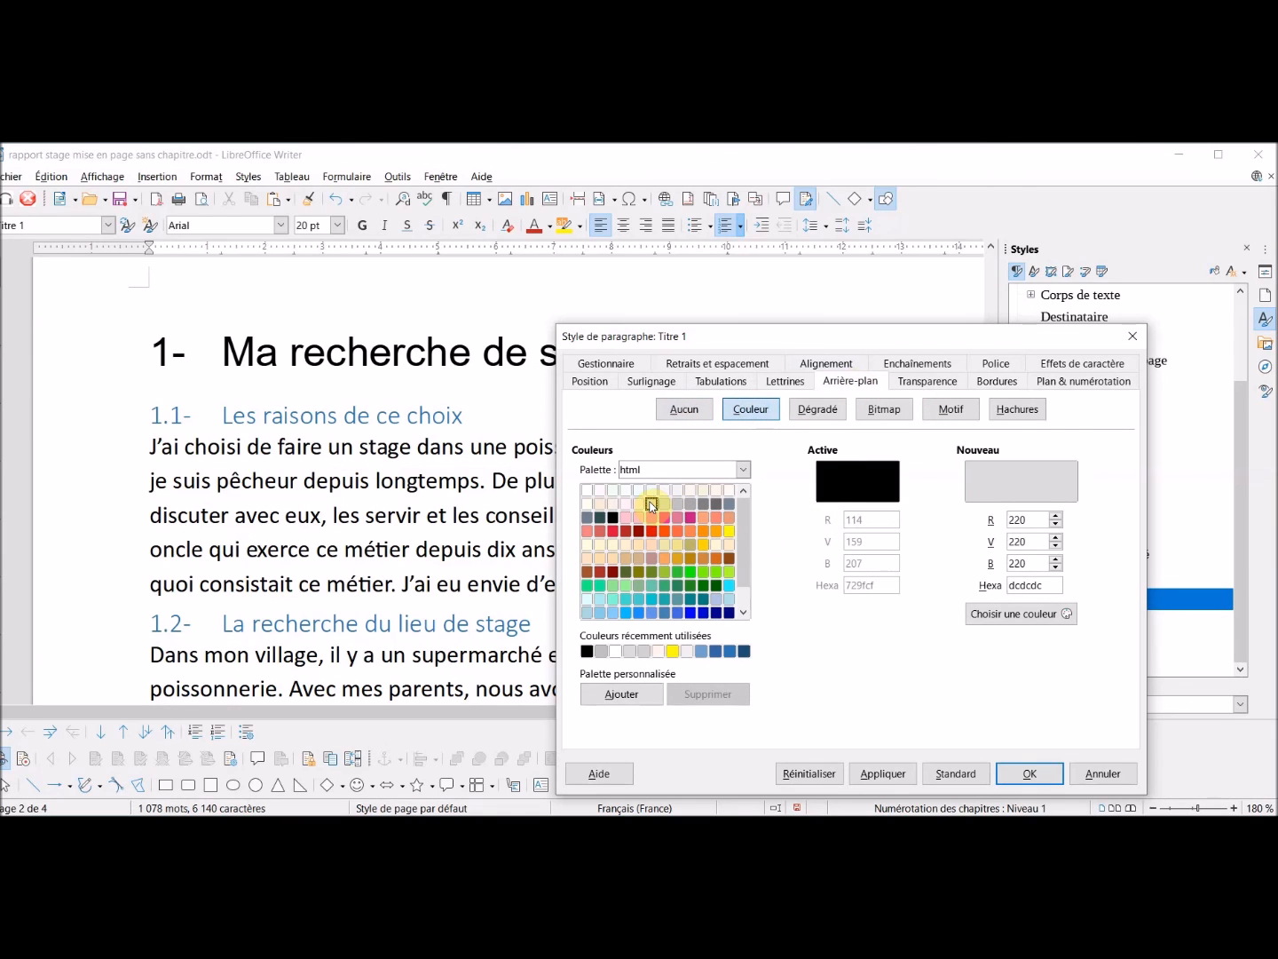
click(884, 775)
click(1023, 771)
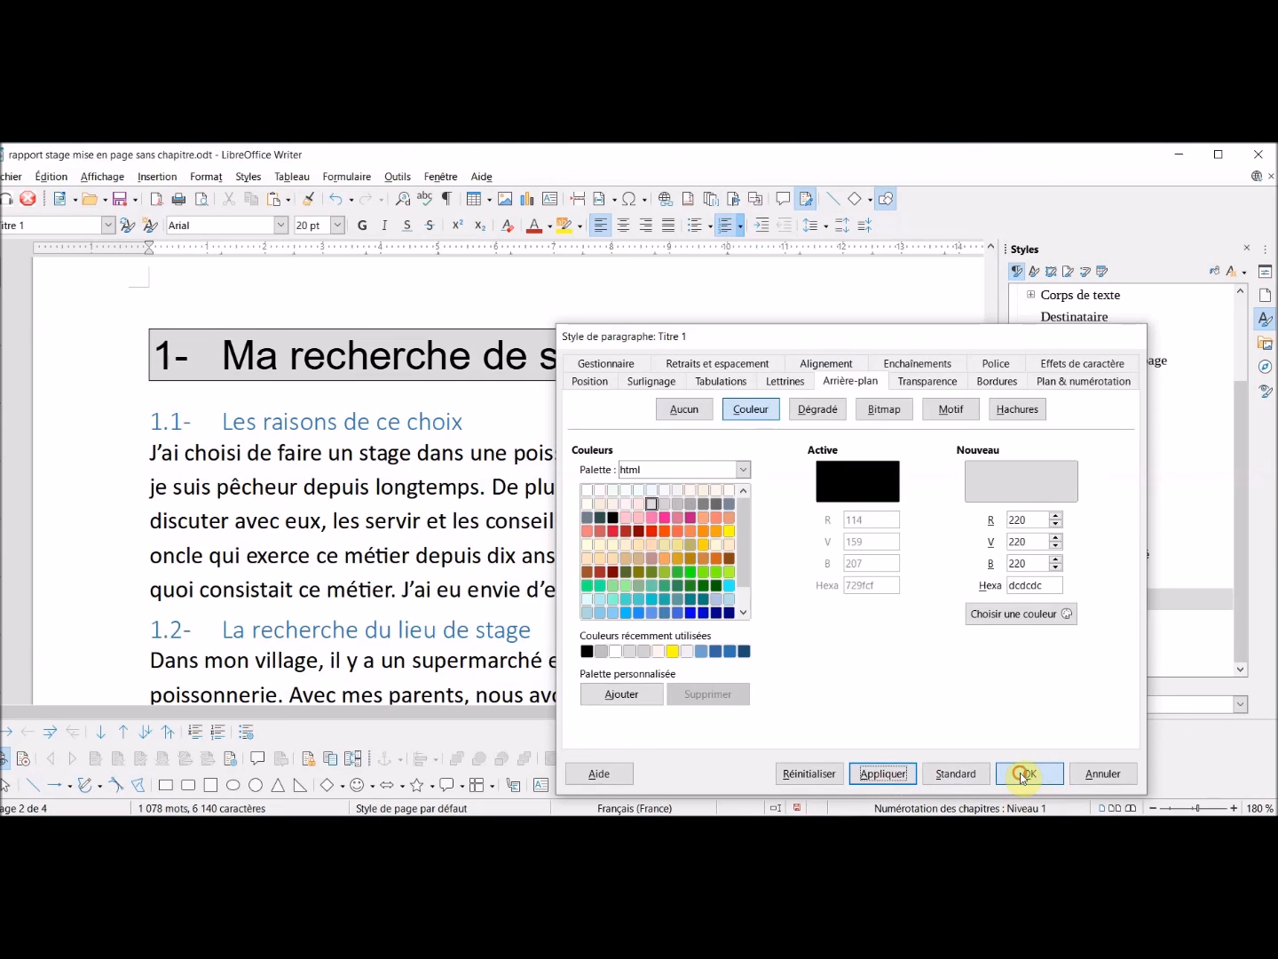